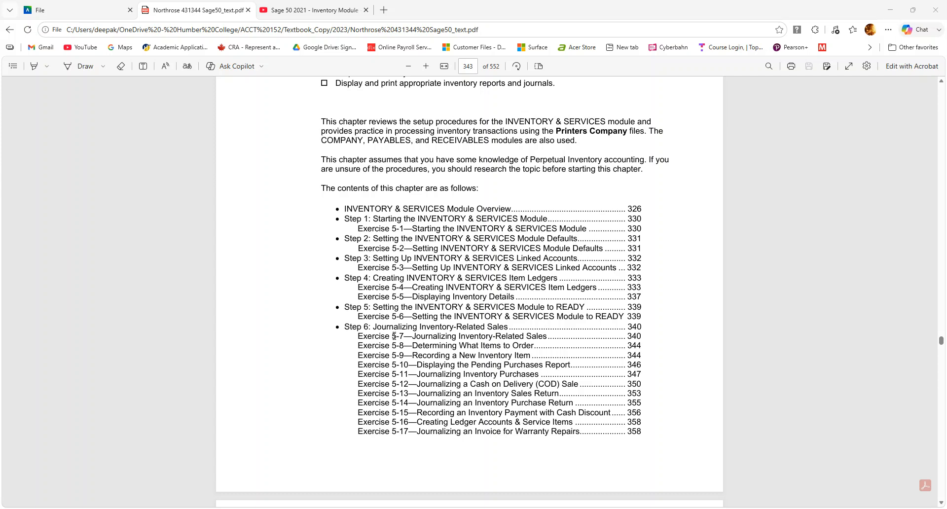
- Review the Chapter 5 learning objectives, introduction and list of exercises in the textbook PDF
{"action": "scroll", "coordinate": [394, 335], "scroll_direction": "down", "scroll_amount": 4}
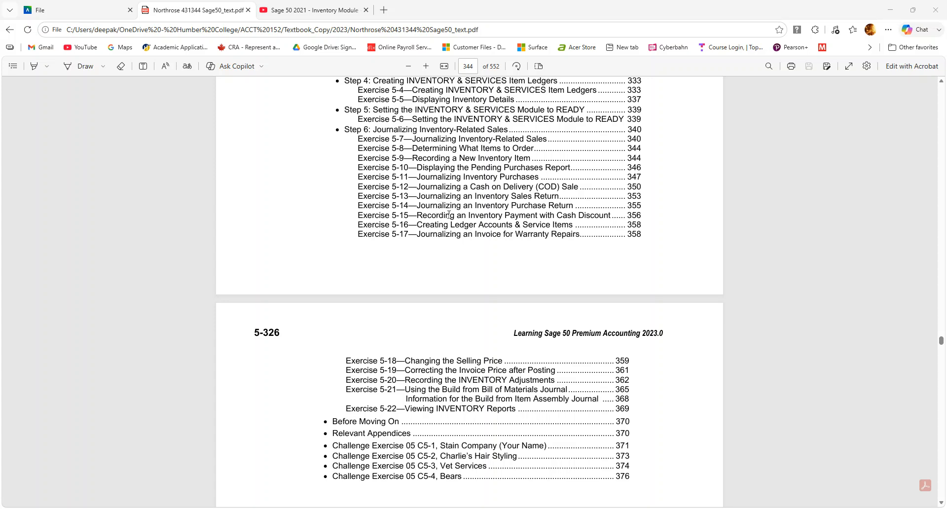
{"action": "scroll", "coordinate": [452, 237], "scroll_direction": "up", "scroll_amount": 6}
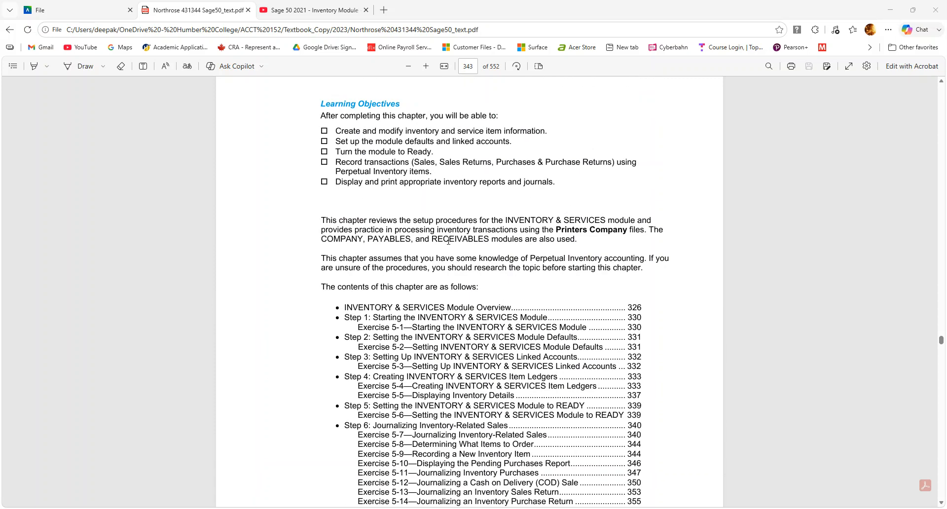
{"action": "scroll", "coordinate": [449, 240], "scroll_direction": "up", "scroll_amount": 4}
{"action": "scroll", "coordinate": [448, 240], "scroll_direction": "down", "scroll_amount": 4}
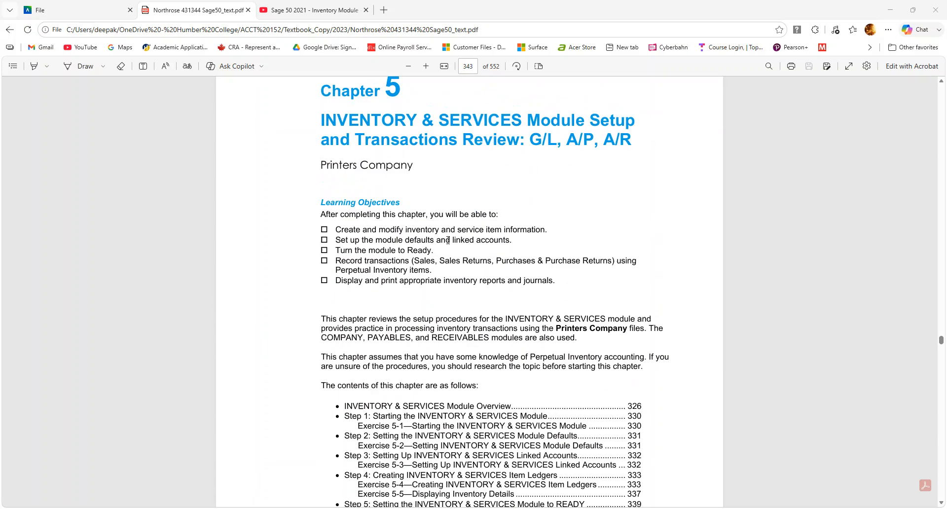
{"action": "scroll", "coordinate": [449, 240], "scroll_direction": "down", "scroll_amount": 2}
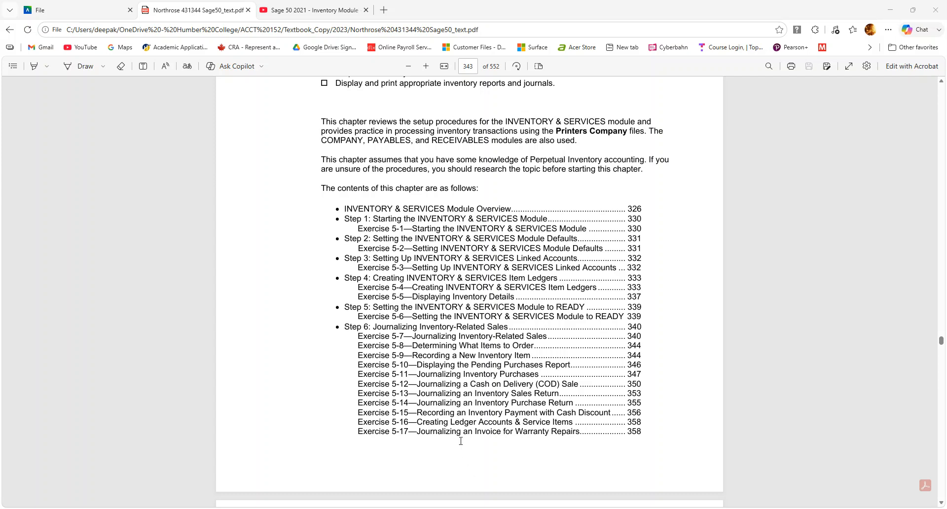
{"action": "scroll", "coordinate": [461, 440], "scroll_direction": "down", "scroll_amount": 4}
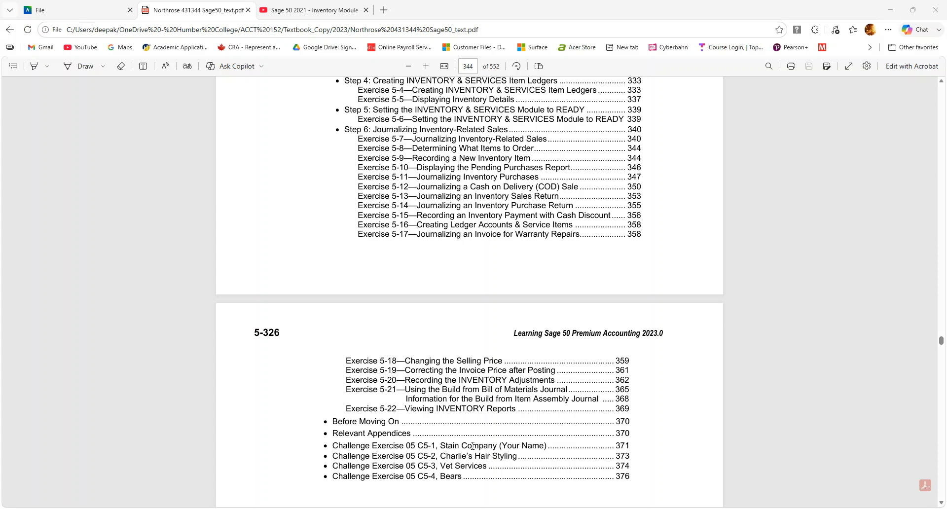
{"action": "scroll", "coordinate": [446, 445], "scroll_direction": "up", "scroll_amount": 3}
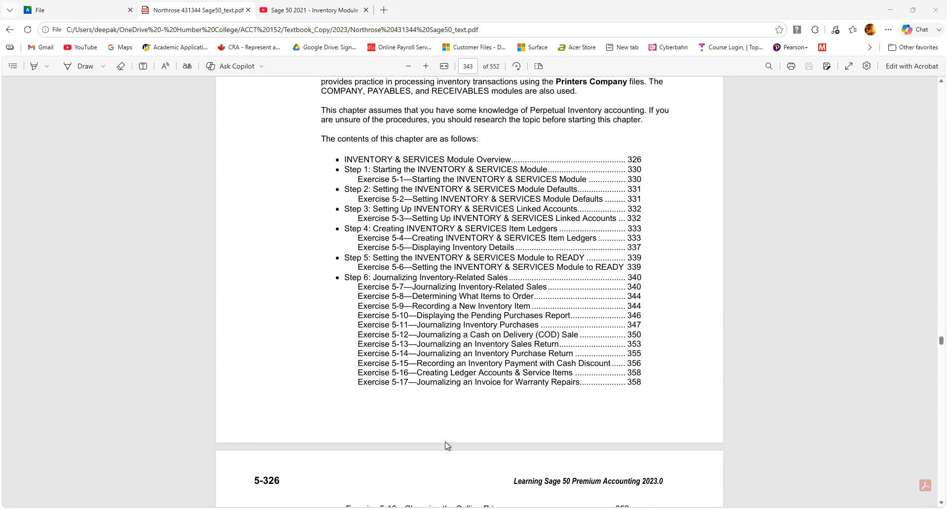
{"action": "scroll", "coordinate": [445, 439], "scroll_direction": "up", "scroll_amount": 4}
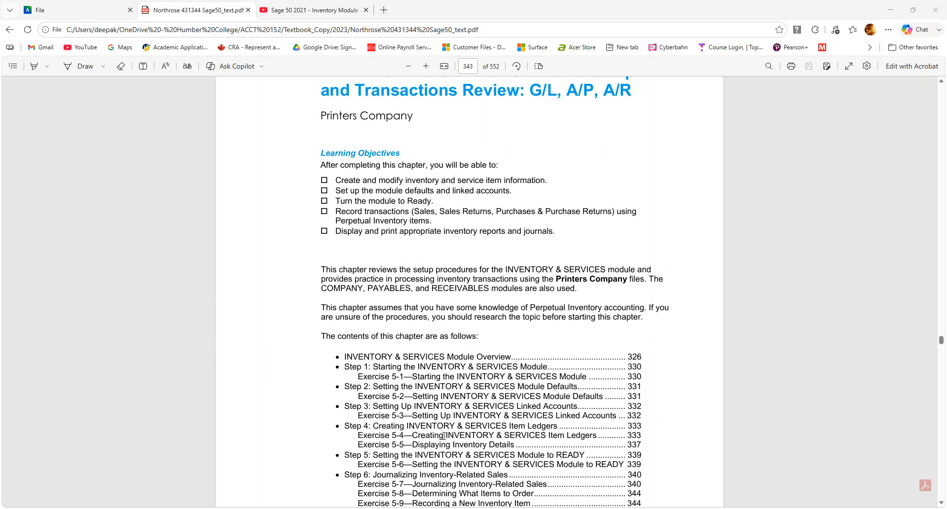
{"action": "scroll", "coordinate": [348, 286], "scroll_direction": "up", "scroll_amount": 2}
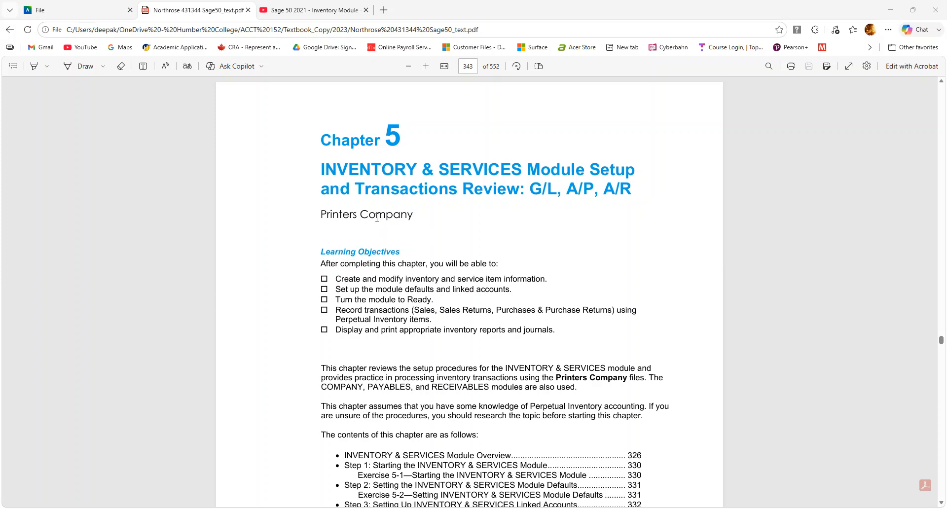
- Check the 05 Printers2.exe data file among the chapter-ready files in File Explorer, and return to the textbook's contents list
{"action": "mouse_move", "coordinate": [507, 508]}
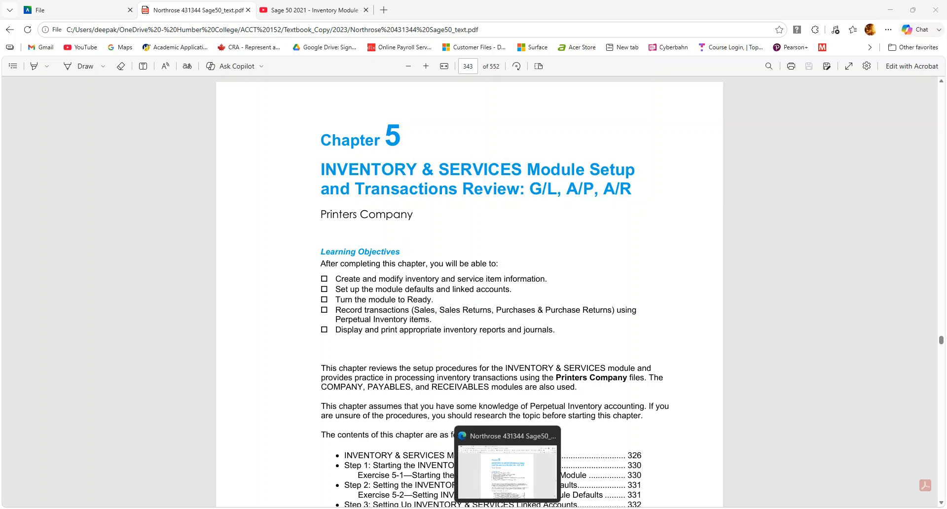
{"action": "left_click", "coordinate": [636, 471]}
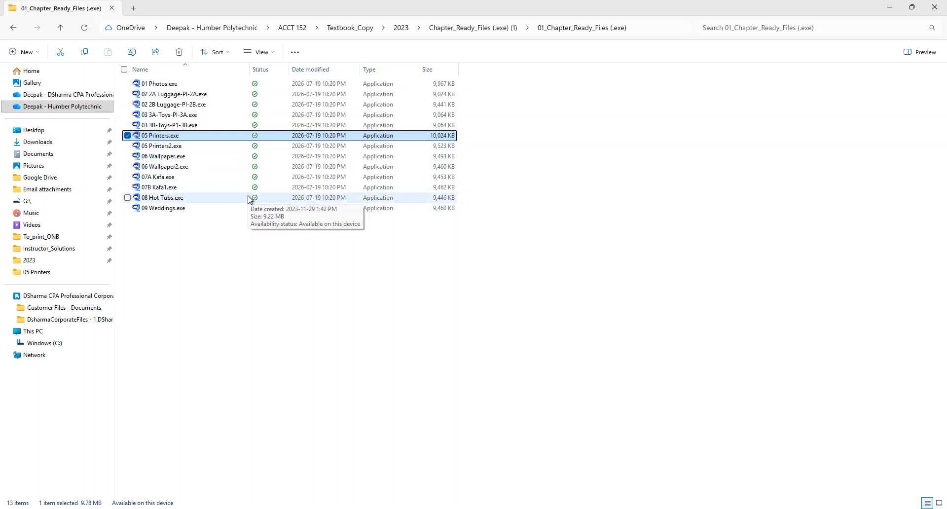
{"action": "left_click", "coordinate": [178, 147]}
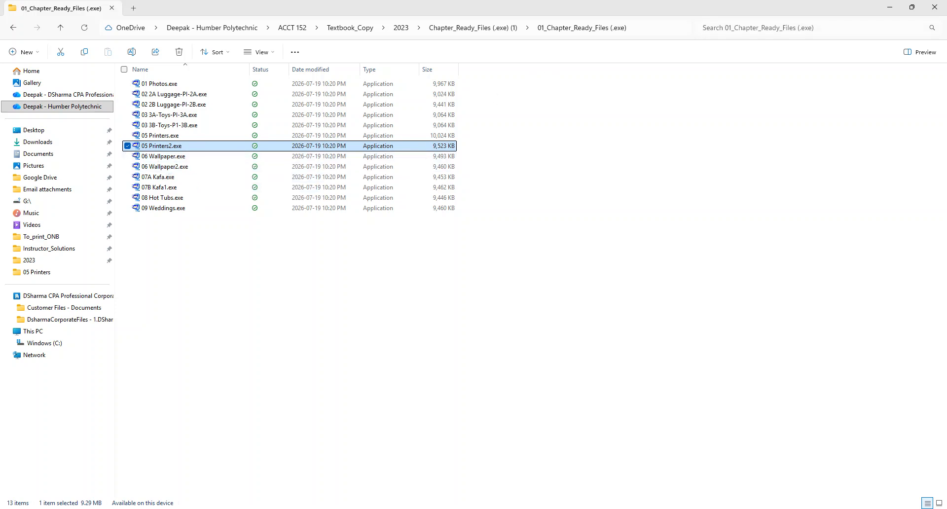
{"action": "key", "text": "alt+Tab"}
{"action": "scroll", "coordinate": [361, 435], "scroll_direction": "down", "scroll_amount": 5}
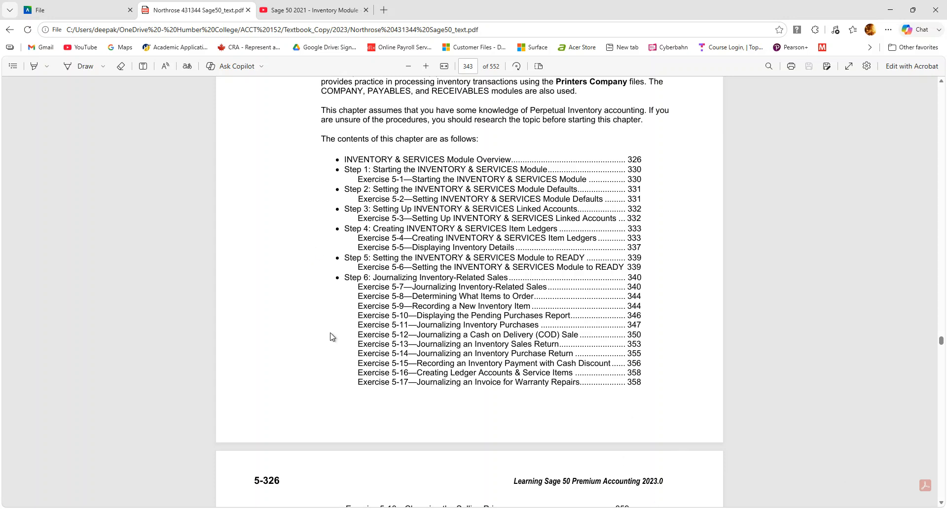
- Switch to Sage 50 and open the 05 Printers company file from Sage 50 Data 2023, accepting session date Jan 01, 2025
{"action": "mouse_move", "coordinate": [685, 507]}
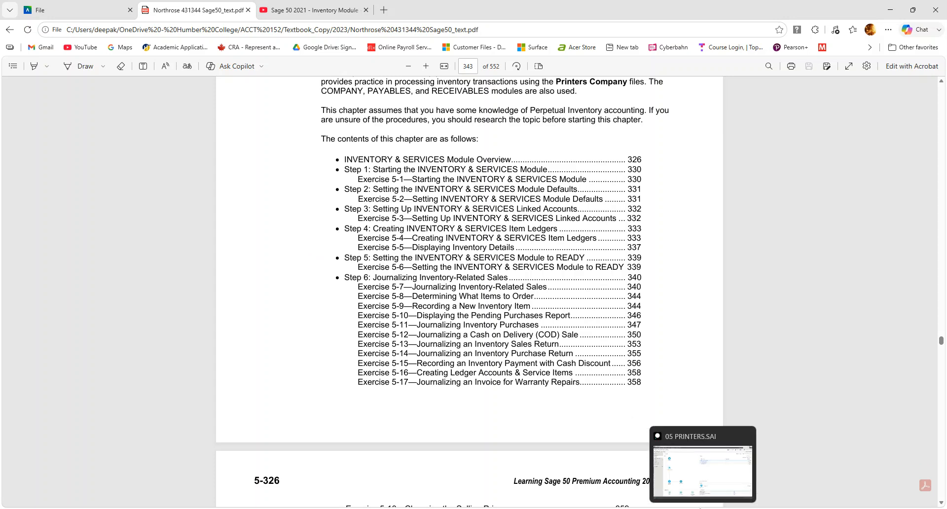
{"action": "left_click", "coordinate": [693, 485]}
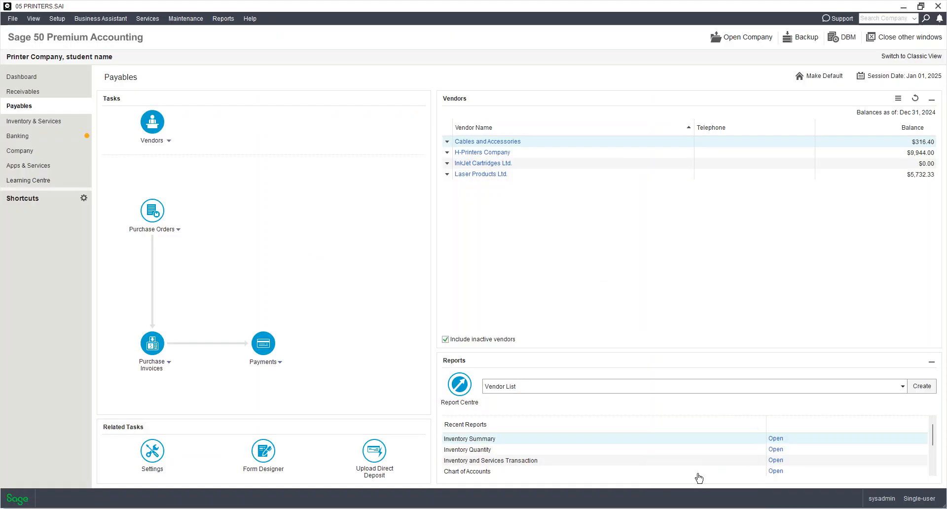
{"action": "left_click", "coordinate": [13, 19]}
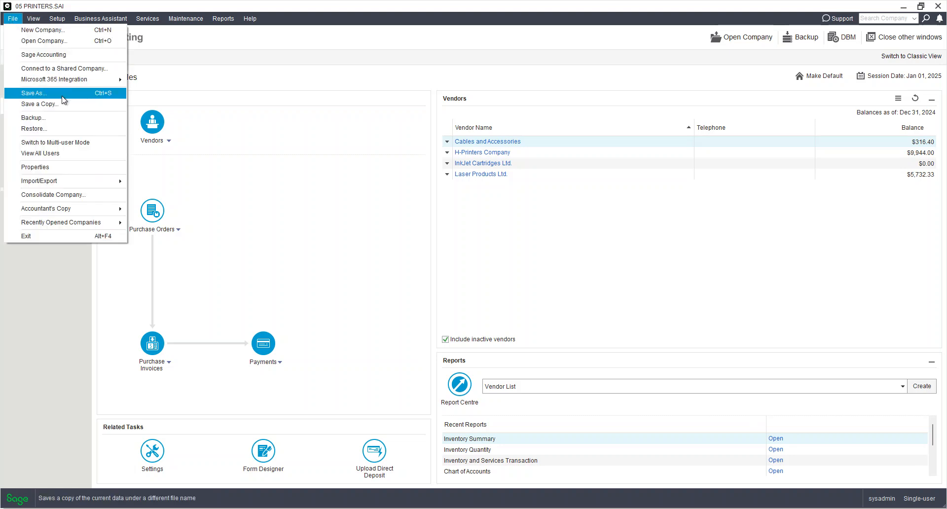
{"action": "left_click", "coordinate": [39, 42]}
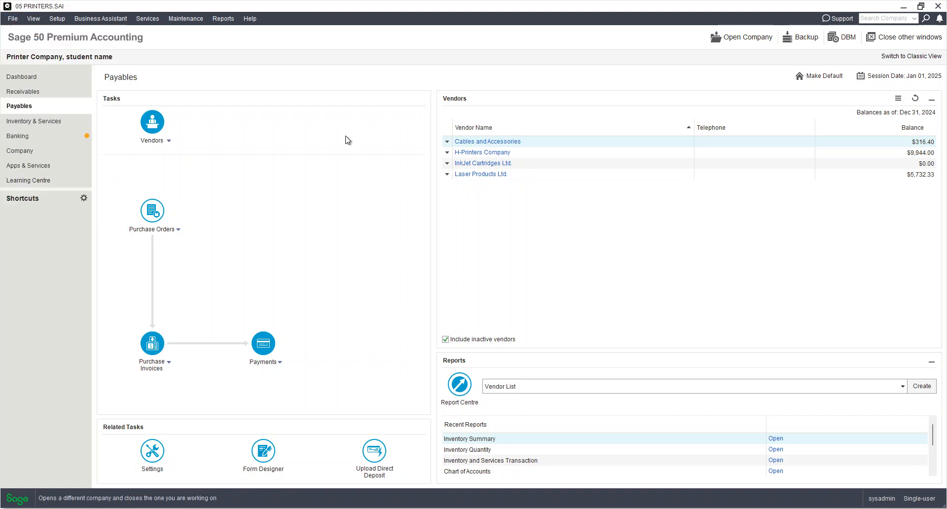
{"action": "left_click", "coordinate": [502, 285]}
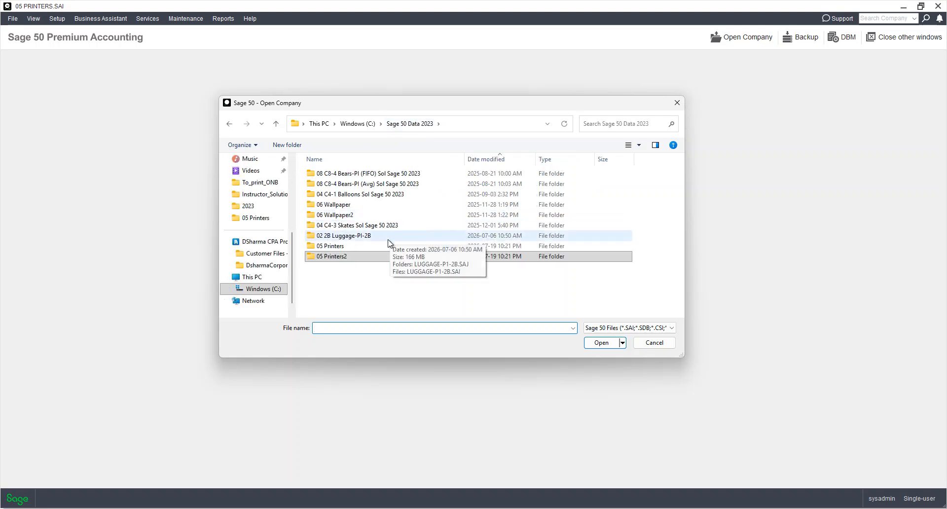
{"action": "double_click", "coordinate": [331, 250]}
{"action": "double_click", "coordinate": [334, 184]}
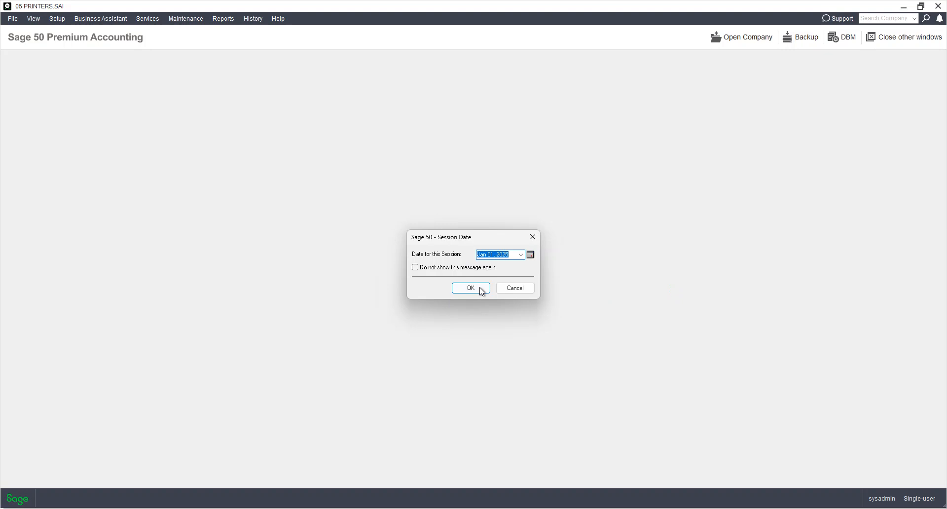
{"action": "left_click", "coordinate": [481, 290]}
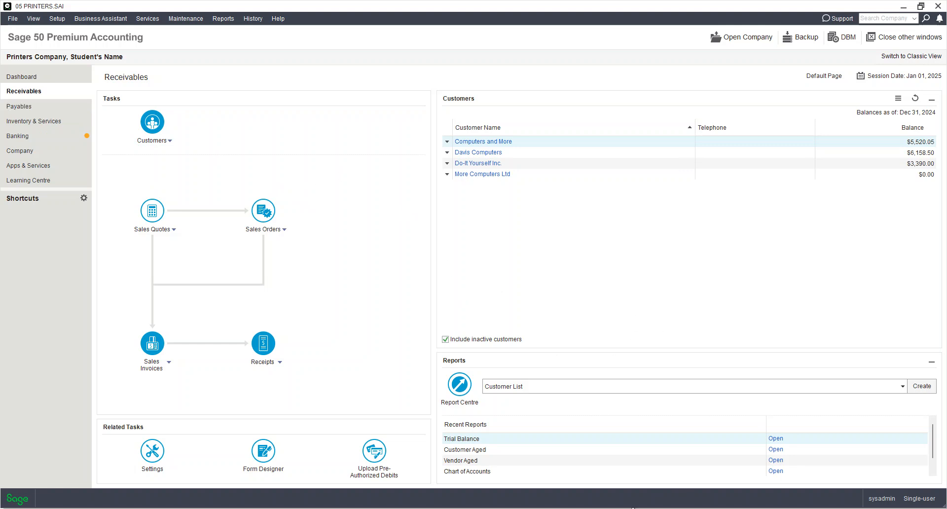
- Return to the textbook PDF and read the Inventory & Services module overview, Printers Company profile and inventory policies
{"action": "mouse_move", "coordinate": [508, 508]}
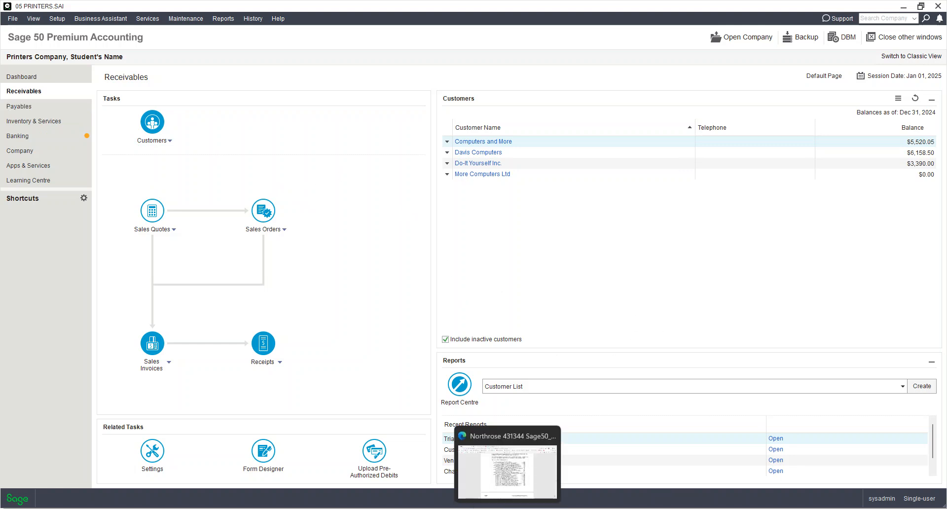
{"action": "left_click", "coordinate": [507, 463]}
{"action": "scroll", "coordinate": [434, 421], "scroll_direction": "down", "scroll_amount": 10}
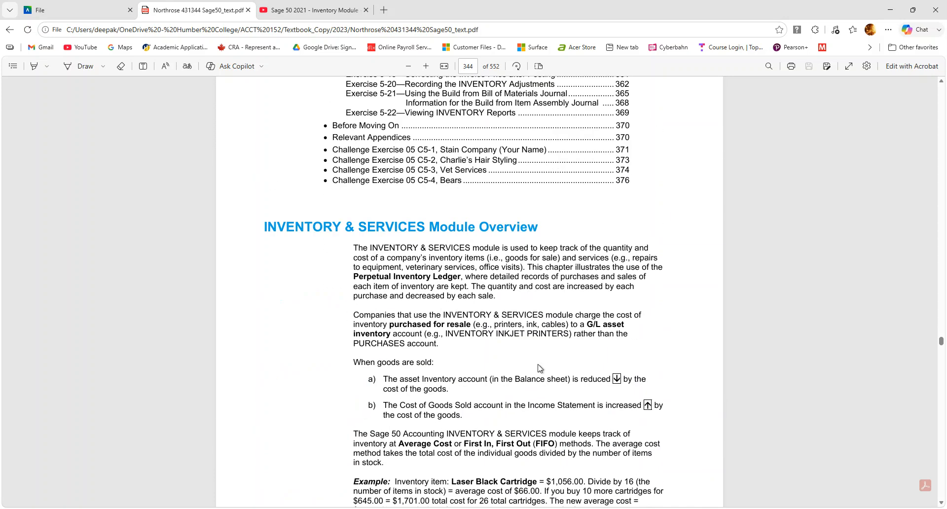
{"action": "scroll", "coordinate": [450, 432], "scroll_direction": "down", "scroll_amount": 4}
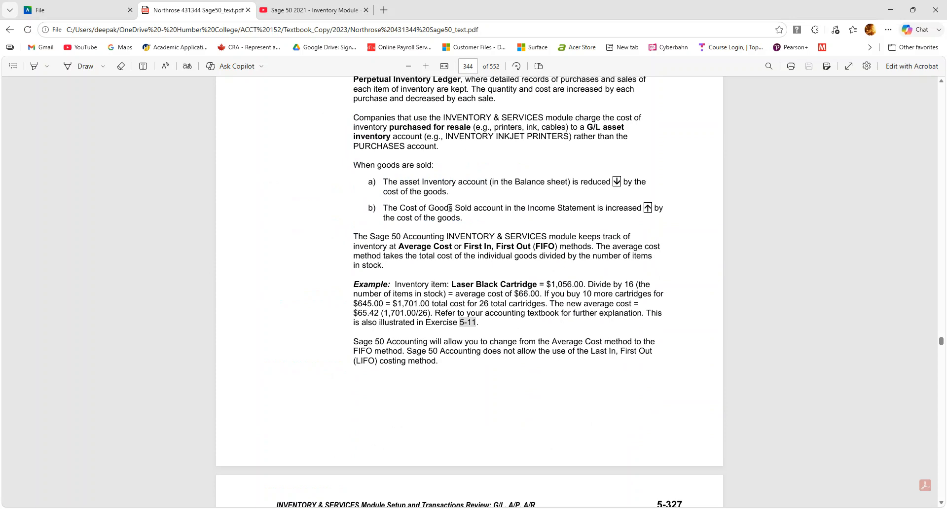
{"action": "scroll", "coordinate": [468, 276], "scroll_direction": "down", "scroll_amount": 3}
{"action": "scroll", "coordinate": [427, 268], "scroll_direction": "down", "scroll_amount": 4}
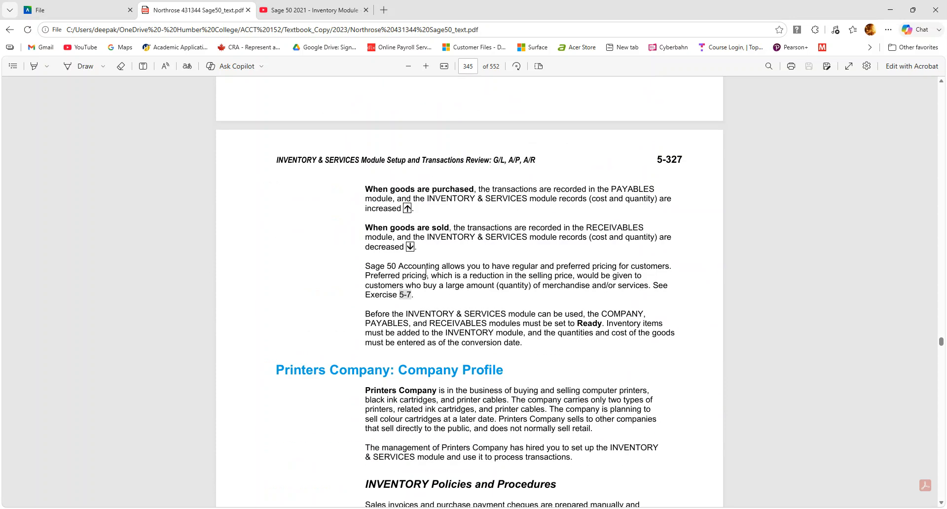
{"action": "scroll", "coordinate": [426, 272], "scroll_direction": "down", "scroll_amount": 3}
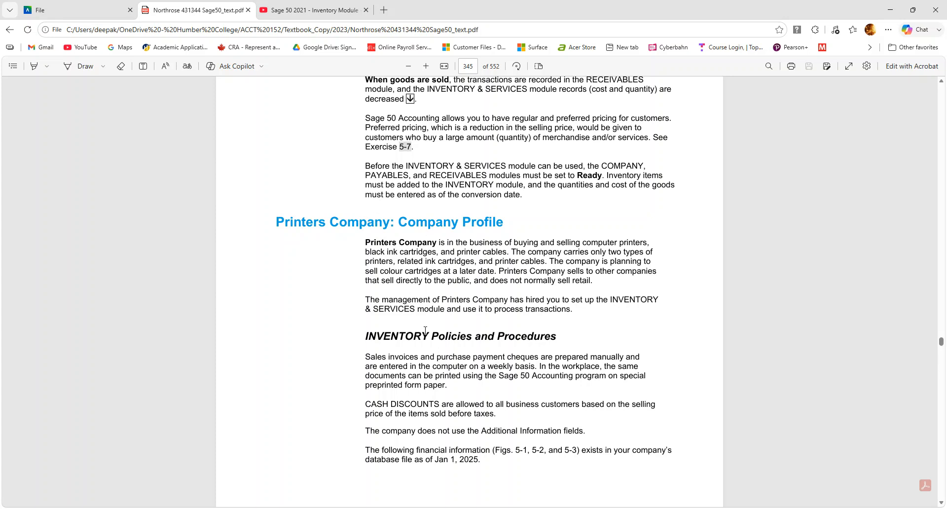
{"action": "scroll", "coordinate": [425, 330], "scroll_direction": "down", "scroll_amount": 4}
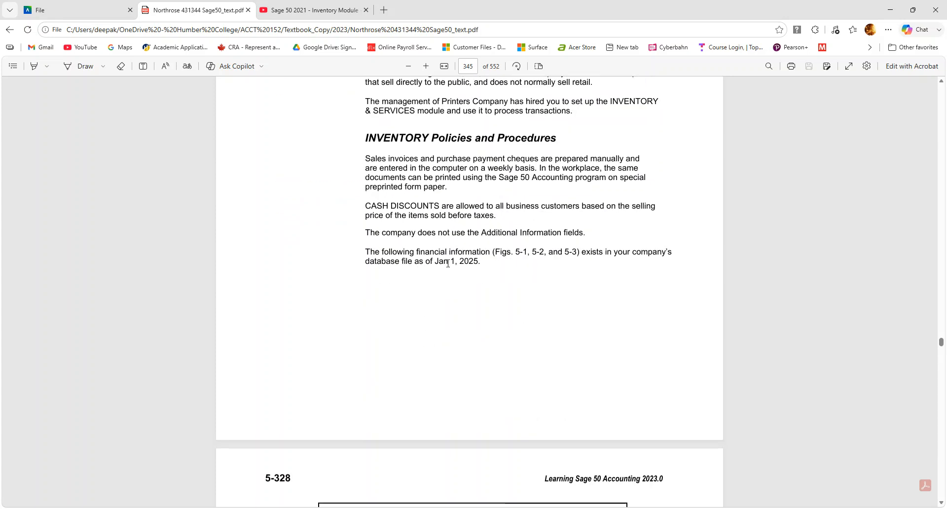
- Examine the Printers Company trial balance and the customer and vendor aged detail reports in the textbook
{"action": "scroll", "coordinate": [447, 222], "scroll_direction": "down", "scroll_amount": 4}
{"action": "scroll", "coordinate": [444, 269], "scroll_direction": "down", "scroll_amount": 2}
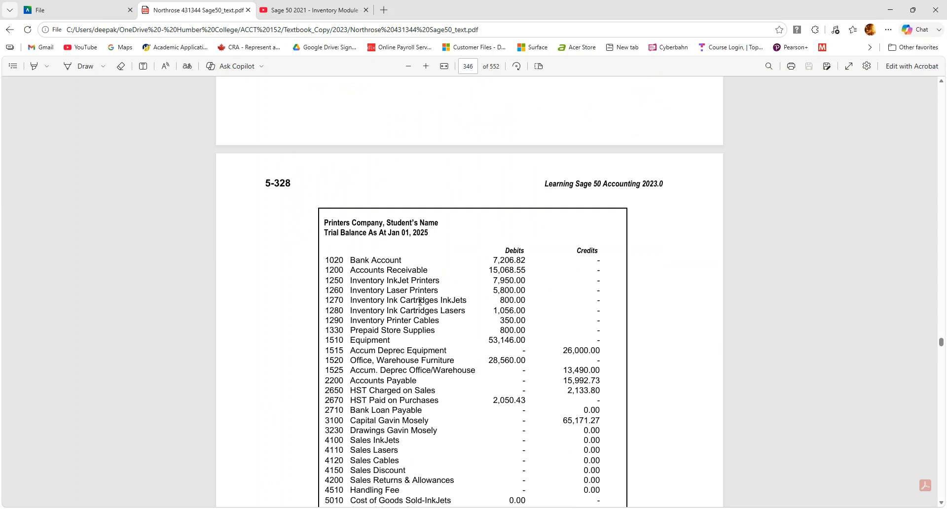
{"action": "scroll", "coordinate": [463, 295], "scroll_direction": "down", "scroll_amount": 1}
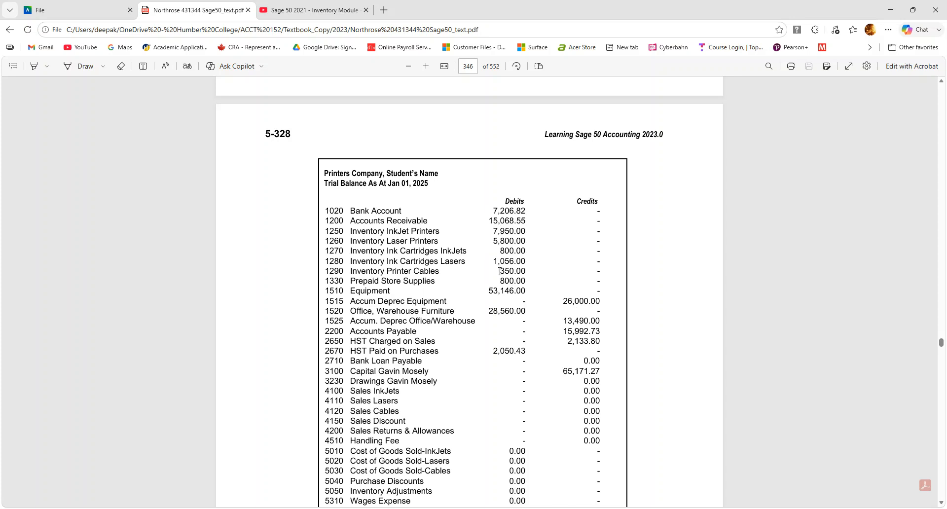
{"action": "scroll", "coordinate": [500, 274], "scroll_direction": "down", "scroll_amount": 5}
{"action": "scroll", "coordinate": [504, 277], "scroll_direction": "down", "scroll_amount": 3}
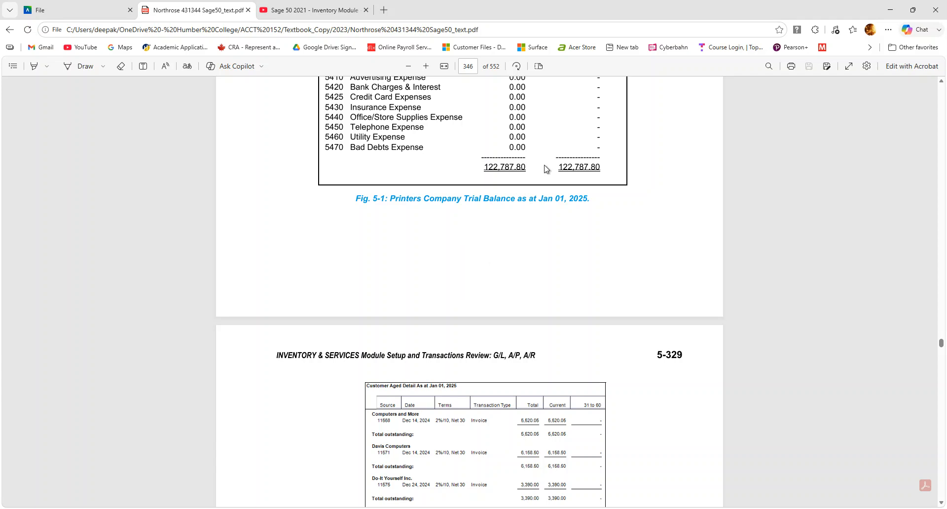
{"action": "scroll", "coordinate": [481, 301], "scroll_direction": "down", "scroll_amount": 3}
{"action": "scroll", "coordinate": [481, 302], "scroll_direction": "down", "scroll_amount": 3}
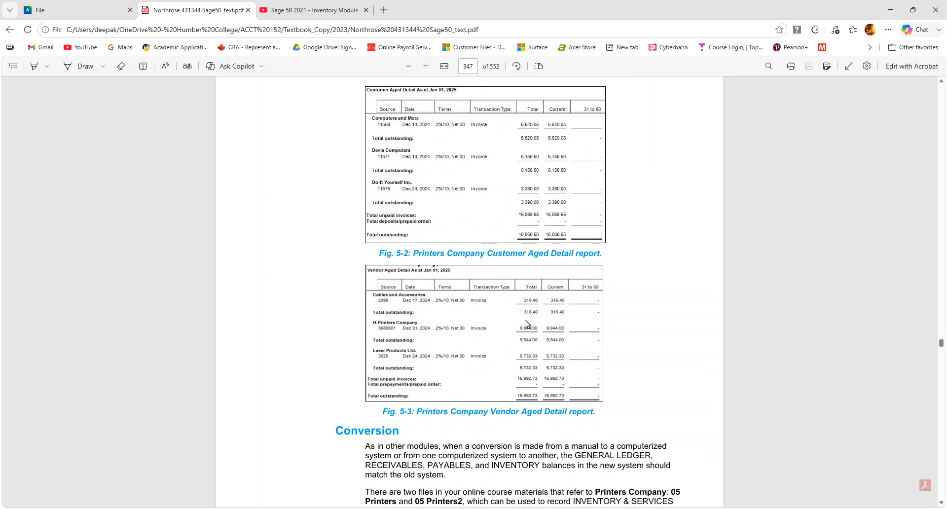
- Read the Conversion section and the Exercise 5-1 instructions for starting the Inventory & Services module
{"action": "scroll", "coordinate": [526, 323], "scroll_direction": "down", "scroll_amount": 3}
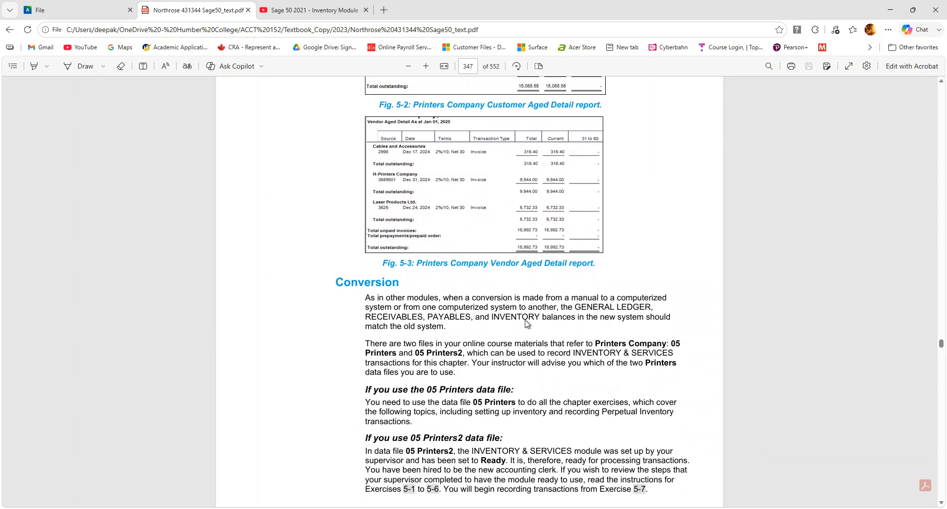
{"action": "scroll", "coordinate": [526, 324], "scroll_direction": "down", "scroll_amount": 3}
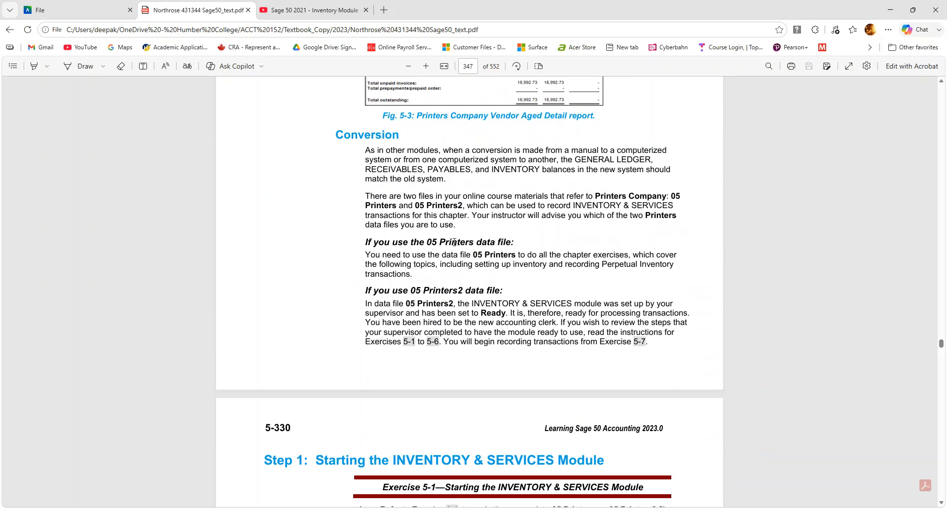
{"action": "scroll", "coordinate": [466, 248], "scroll_direction": "down", "scroll_amount": 5}
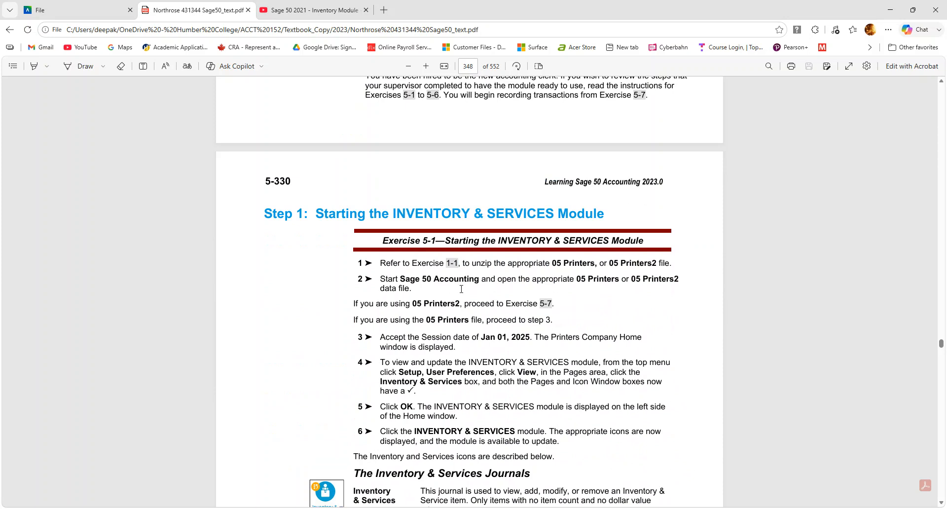
{"action": "scroll", "coordinate": [439, 283], "scroll_direction": "down", "scroll_amount": 1}
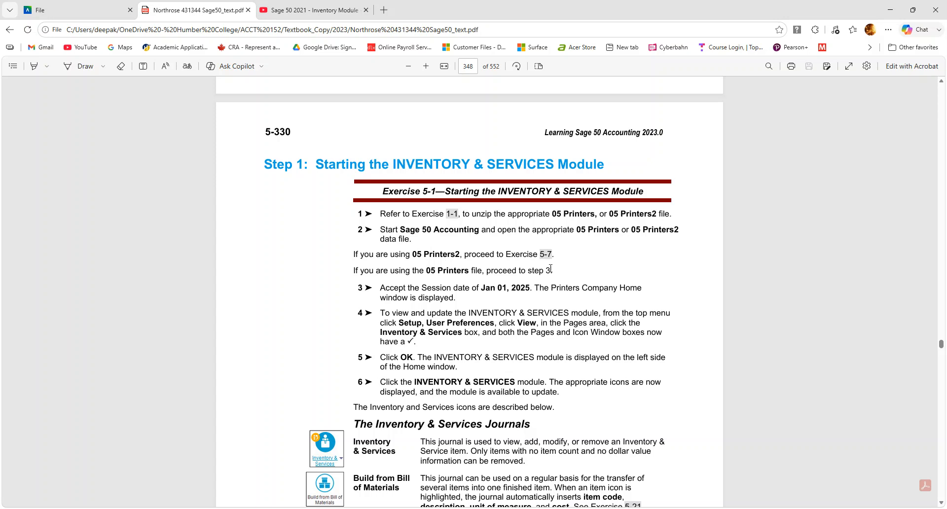
{"action": "scroll", "coordinate": [527, 326], "scroll_direction": "down", "scroll_amount": 4}
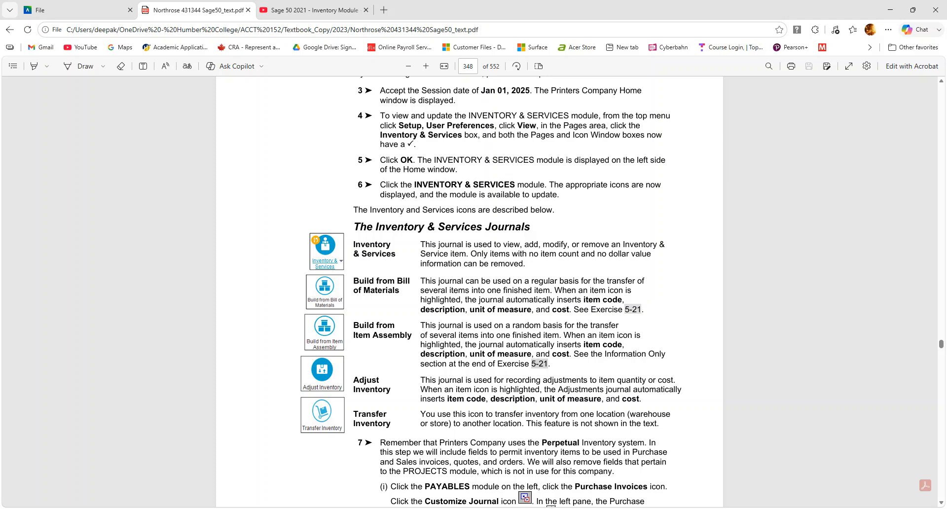
- Switch to Sage 50, check the Inventory & Services page in the View user preferences, and open the Inventory & Services module
{"action": "key", "text": "alt+Tab"}
{"action": "left_click", "coordinate": [57, 19]}
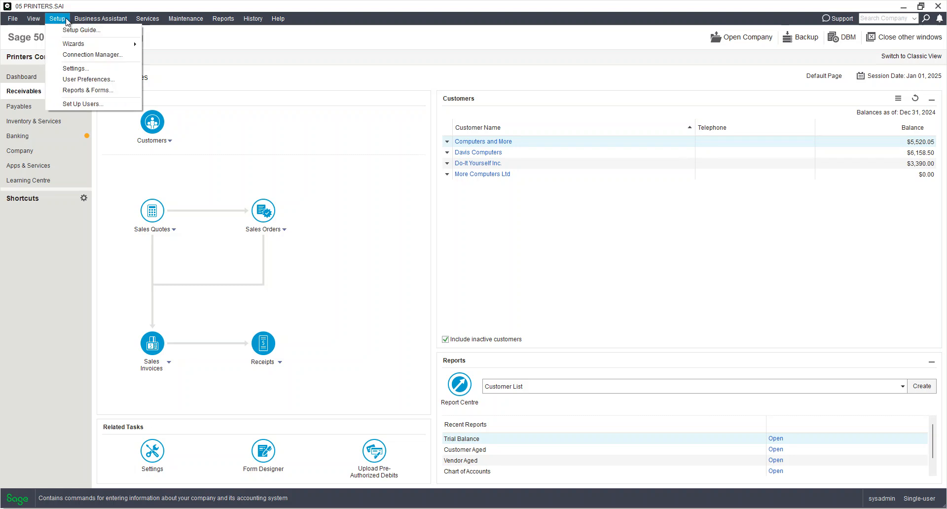
{"action": "left_click", "coordinate": [113, 79]}
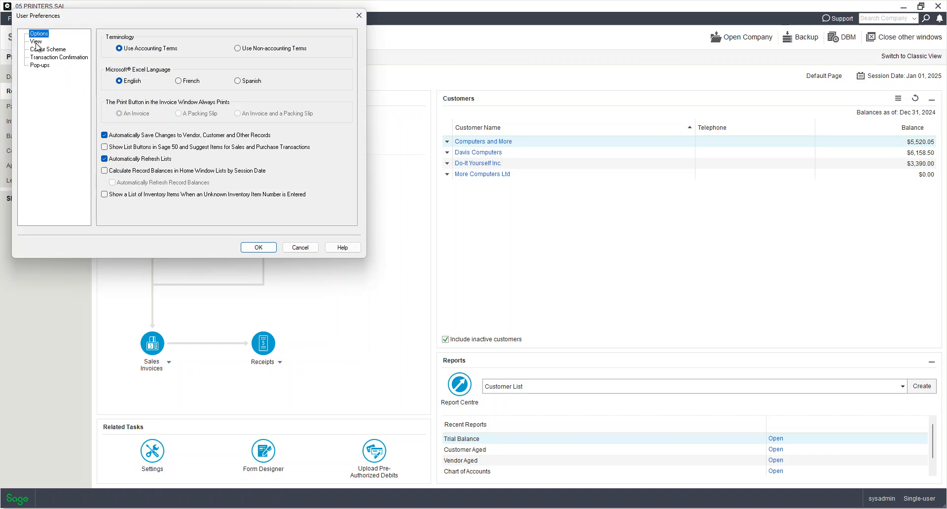
{"action": "left_click", "coordinate": [35, 42]}
{"action": "left_click", "coordinate": [175, 71]}
{"action": "left_click", "coordinate": [260, 248]}
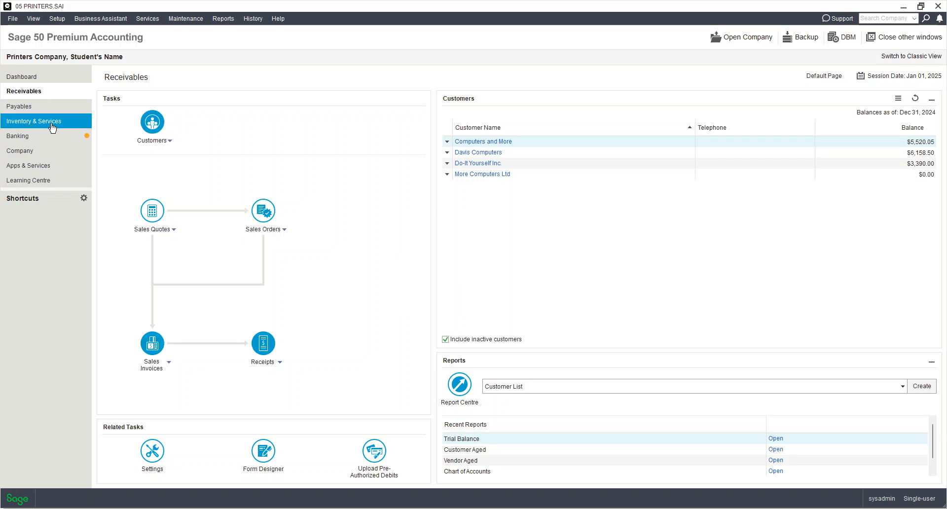
{"action": "left_click", "coordinate": [43, 124]}
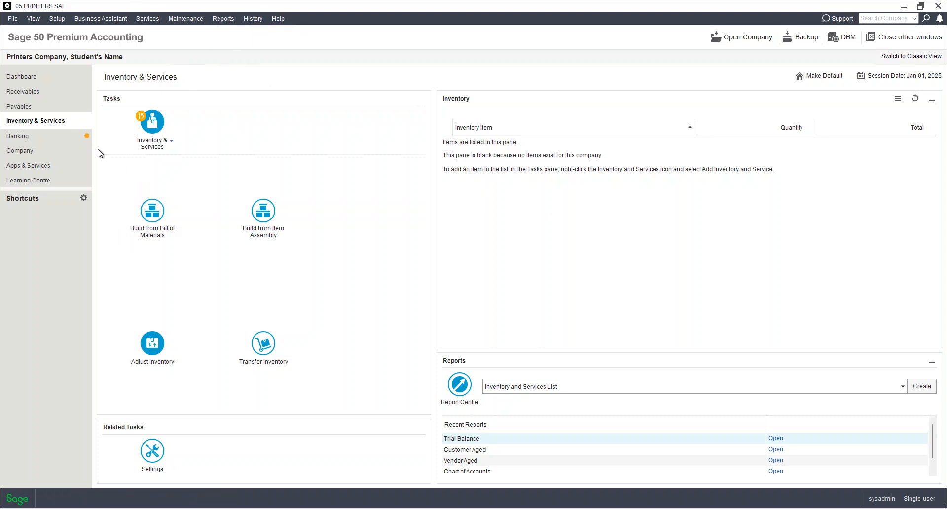
{"action": "mouse_move", "coordinate": [164, 147]}
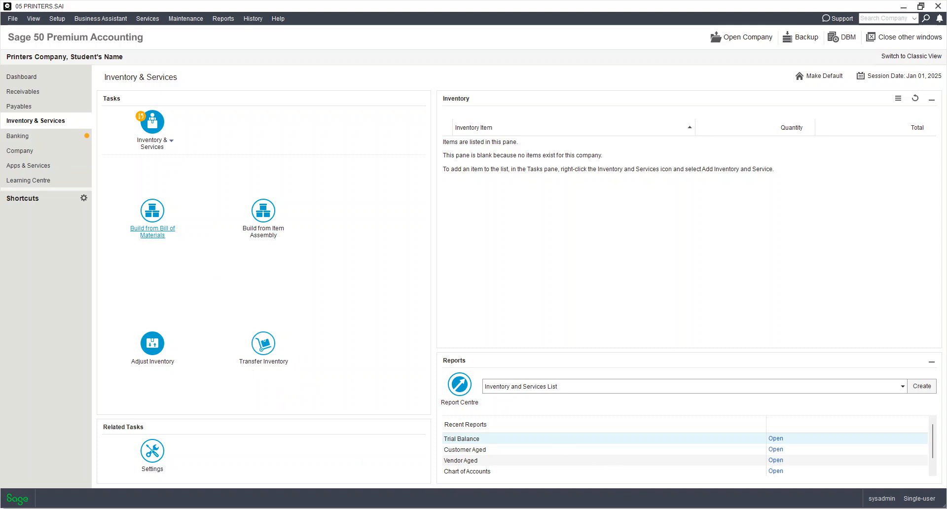
- Return to the textbook PDF and read step 7 of Exercise 5-1 on customizing the purchase and sales journal columns
{"action": "key", "text": "alt+Tab"}
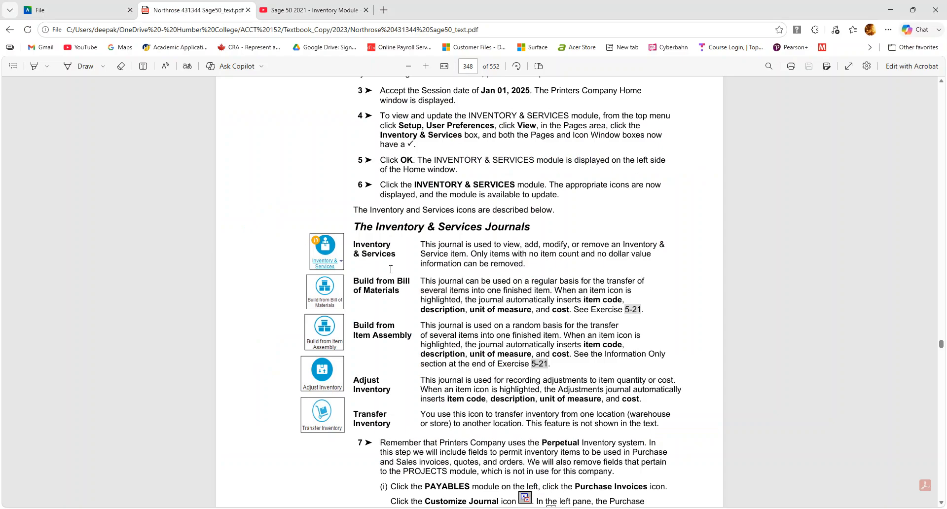
{"action": "scroll", "coordinate": [451, 409], "scroll_direction": "down", "scroll_amount": 4}
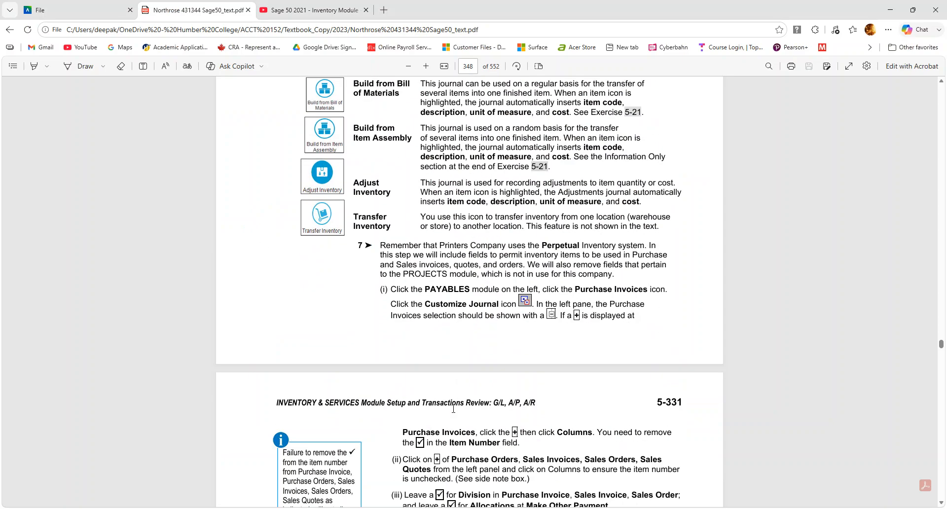
{"action": "scroll", "coordinate": [454, 409], "scroll_direction": "down", "scroll_amount": 2}
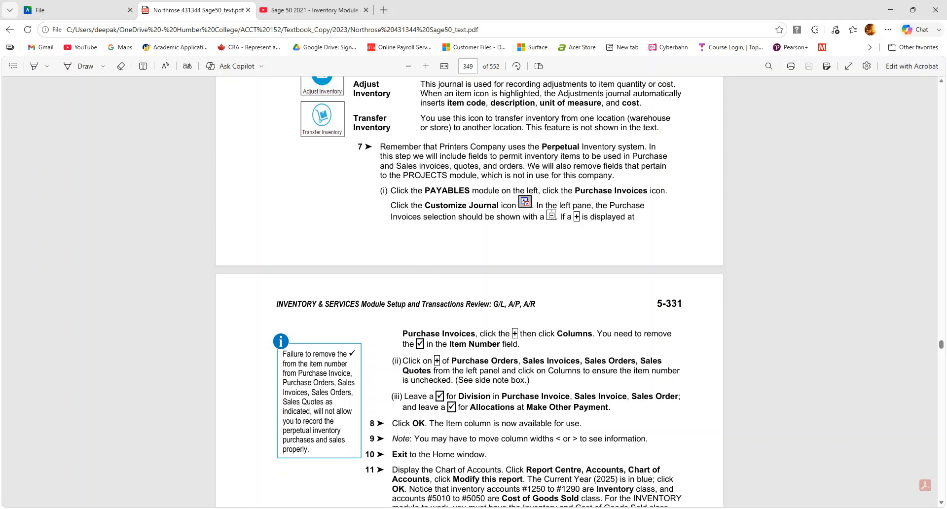
- Switch to Sage 50, start customizing journals from a new Purchase Invoice, and stop hiding the Item Number column for Purchase Invoices
{"action": "key", "text": "alt+Tab"}
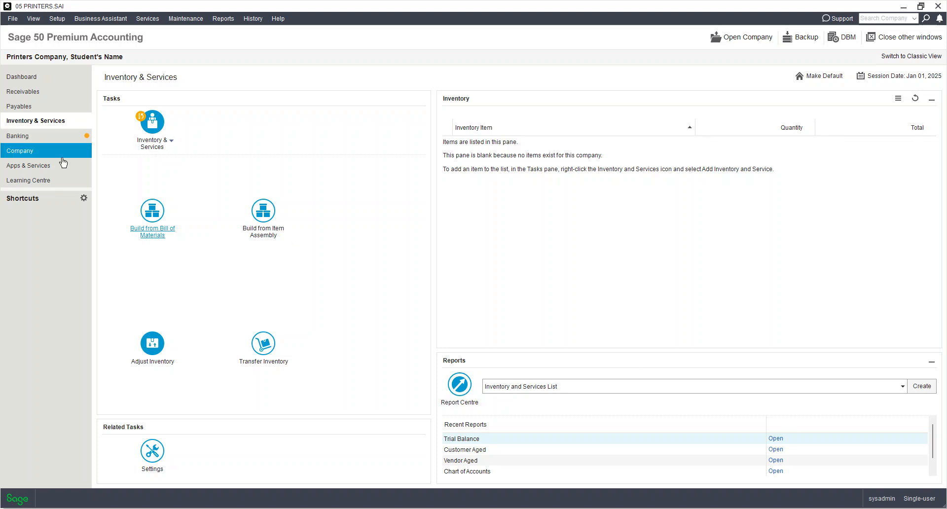
{"action": "left_click", "coordinate": [22, 106]}
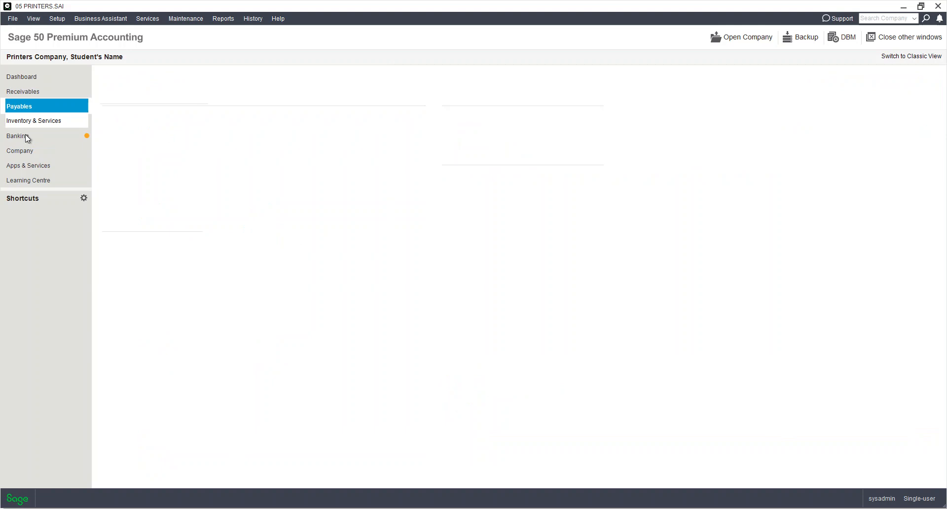
{"action": "left_click", "coordinate": [152, 345]}
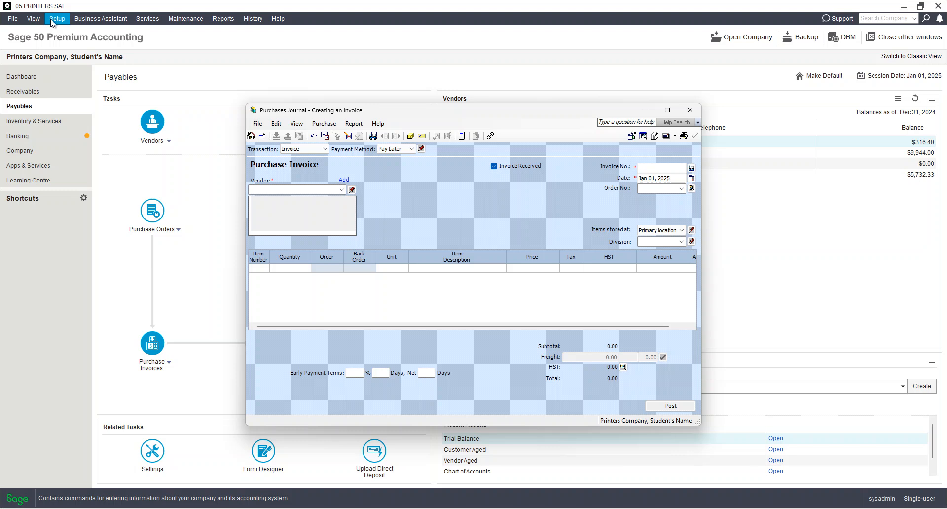
{"action": "left_click", "coordinate": [325, 136]}
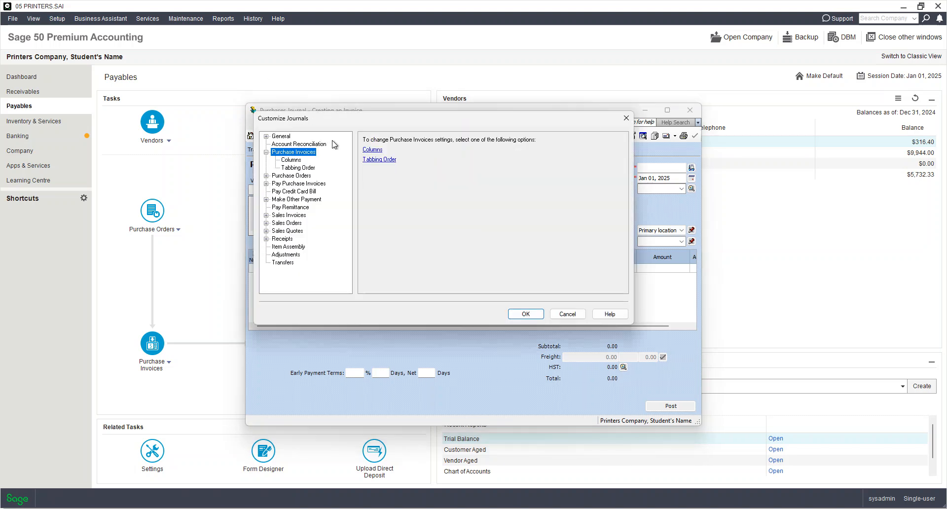
{"action": "left_click", "coordinate": [298, 160]}
{"action": "left_click", "coordinate": [374, 155]}
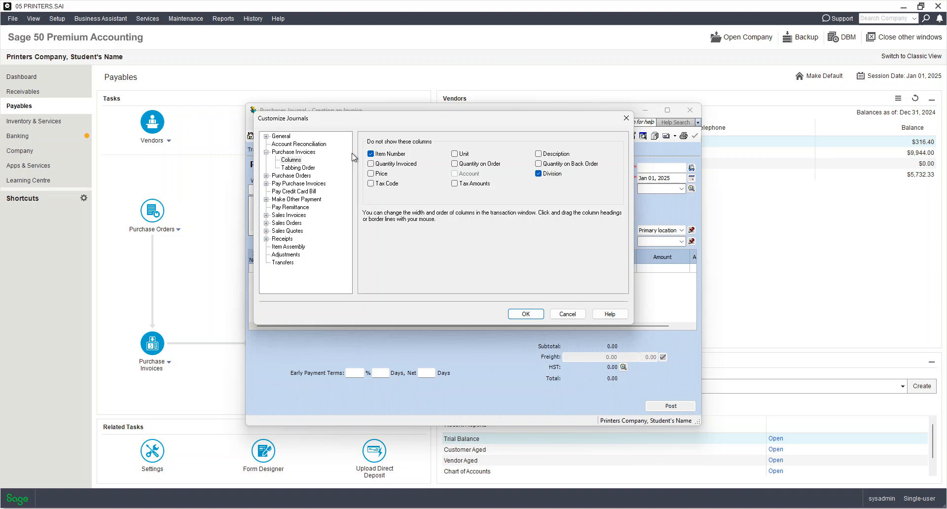
{"action": "left_click", "coordinate": [370, 155]}
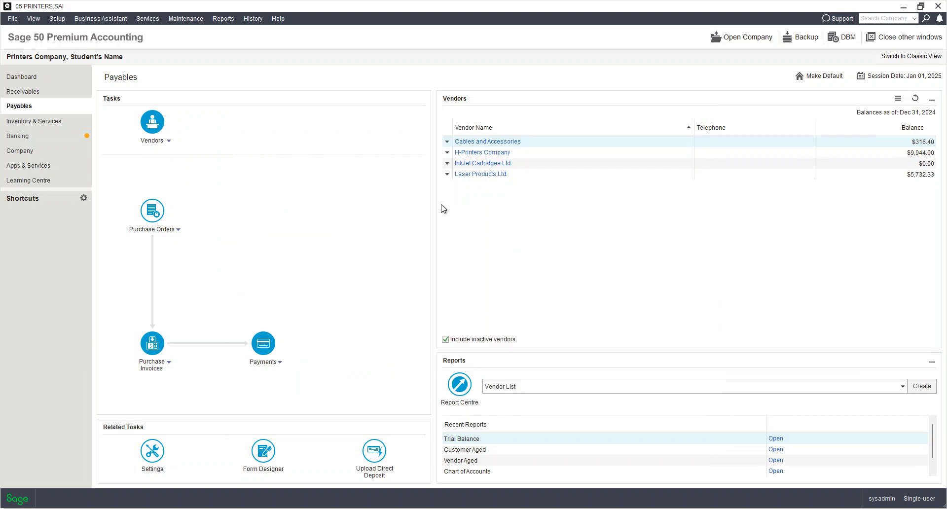
- Recheck the textbook's Item Number and Division column instructions, and return to the journal customization in Sage 50
{"action": "key", "text": "alt+Tab"}
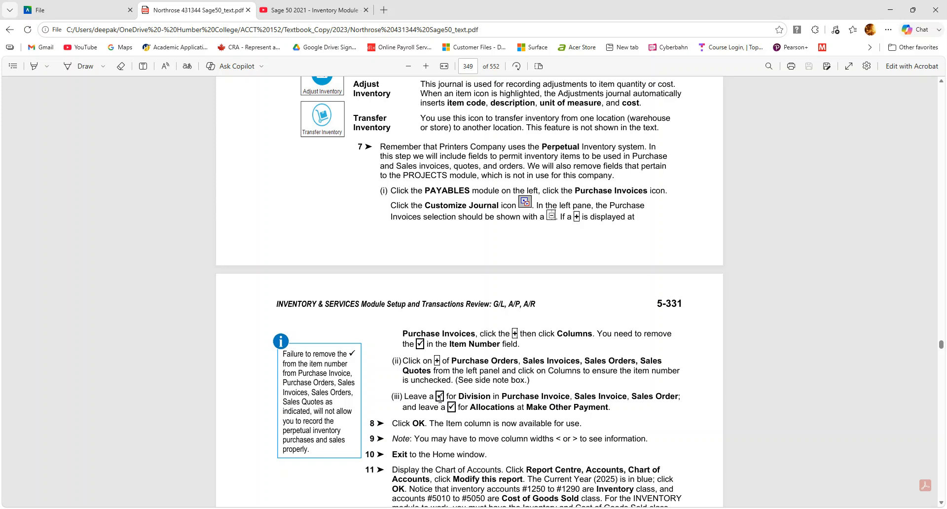
{"action": "key", "text": "alt+Tab"}
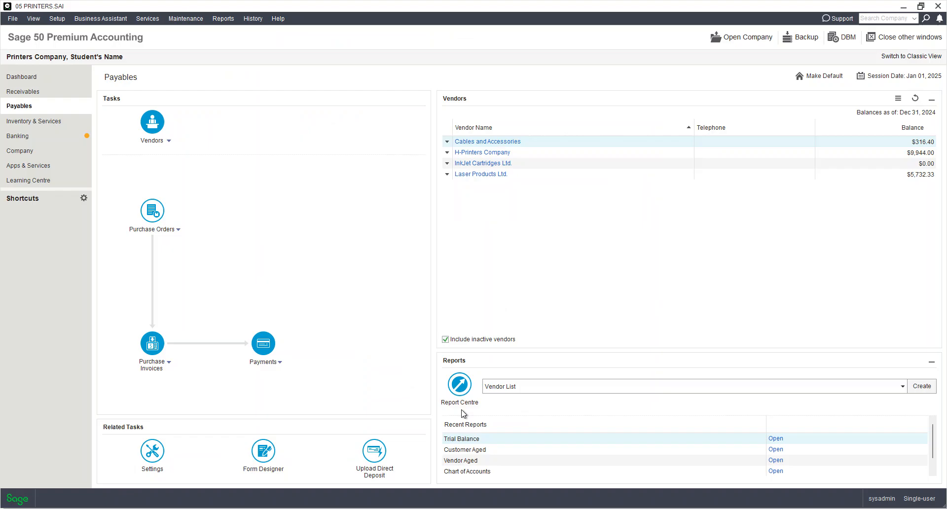
{"action": "key", "text": "alt+Tab"}
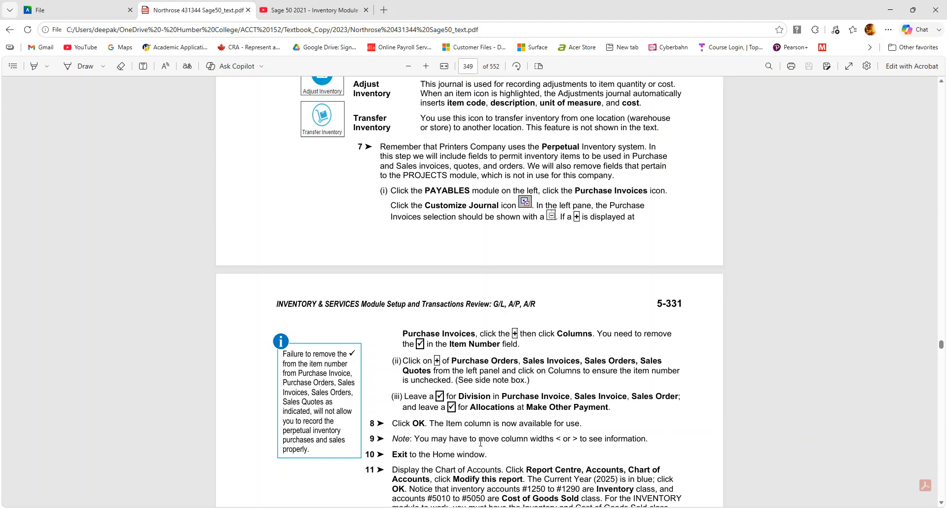
{"action": "key", "text": "alt+Tab"}
{"action": "key", "text": "alt+Tab"}
{"action": "key", "text": "alt+Tab"}
{"action": "key", "text": "alt+Tab"}
{"action": "key", "text": "alt+Tab"}
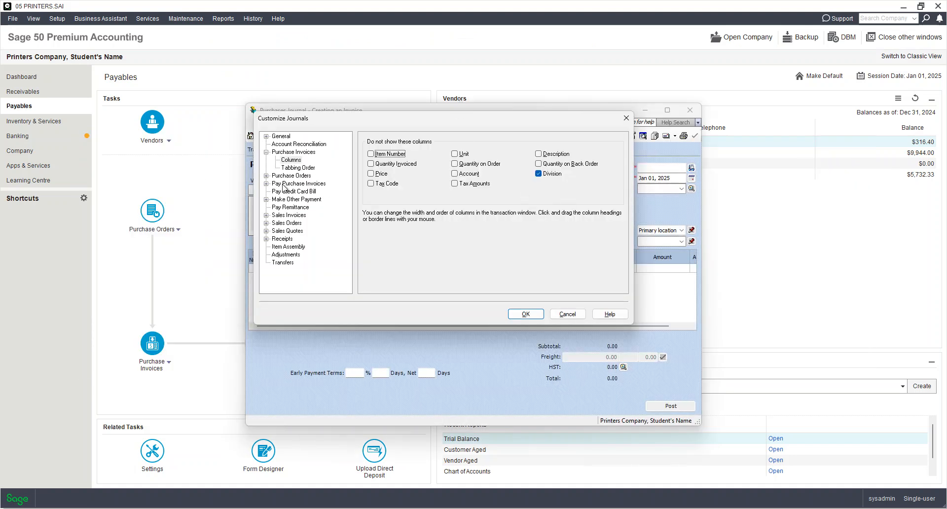
- Check the hidden columns for Purchase Orders and stop hiding the Item Number column for Standard Style Sales Invoices
{"action": "left_click", "coordinate": [266, 176]}
{"action": "left_click", "coordinate": [291, 183]}
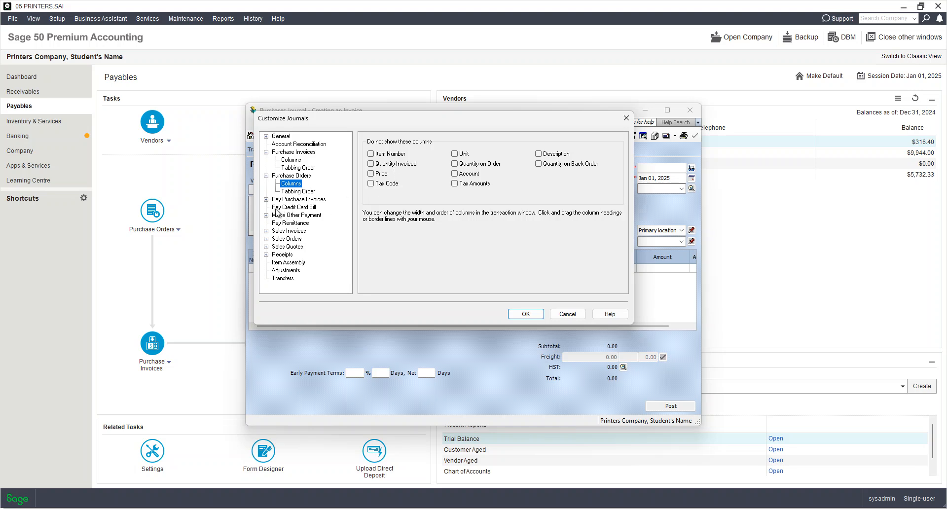
{"action": "left_click", "coordinate": [274, 231]}
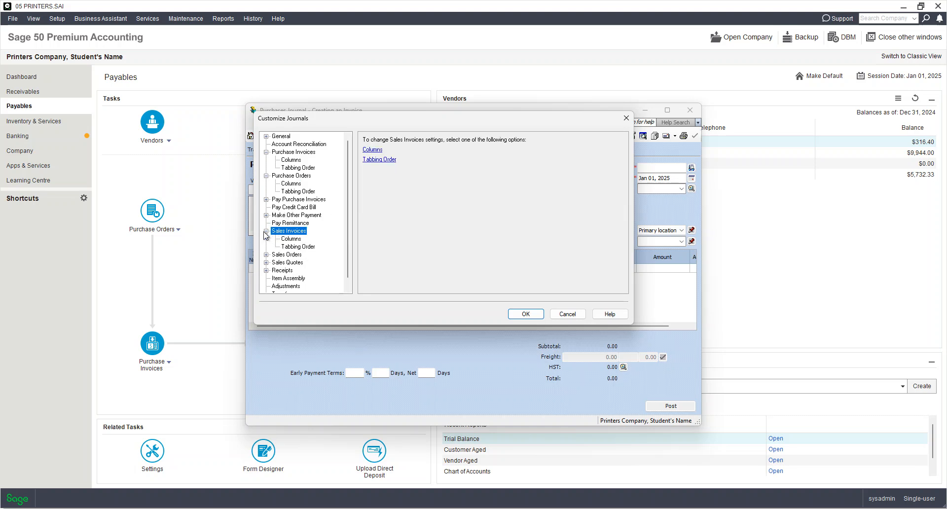
{"action": "left_click", "coordinate": [288, 239]}
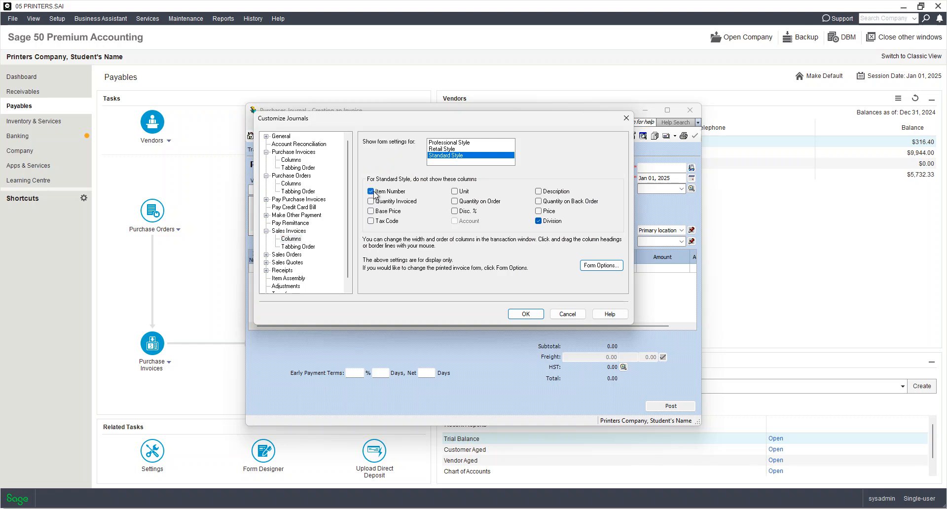
- Stop hiding the Item Number column for both Sales Orders and Sales Quotes
{"action": "left_click", "coordinate": [266, 255]}
{"action": "left_click", "coordinate": [290, 263]}
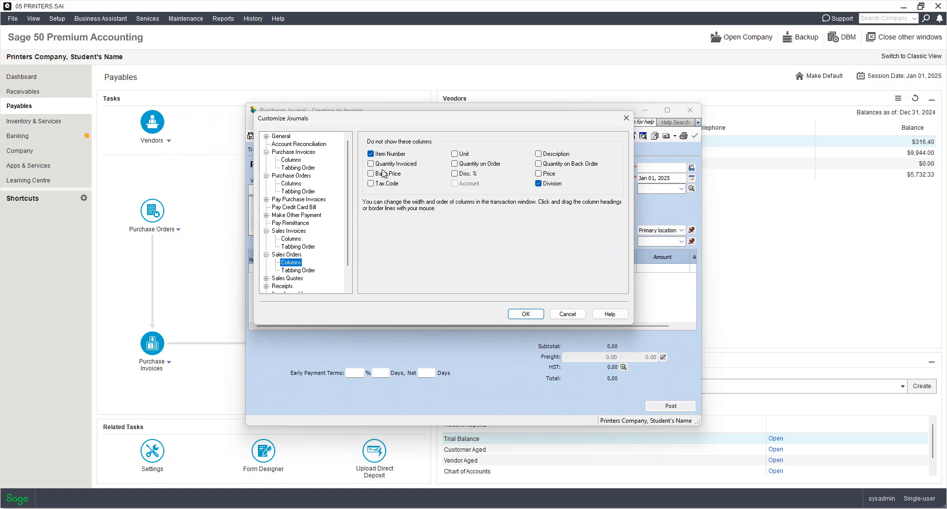
{"action": "left_click", "coordinate": [267, 279]}
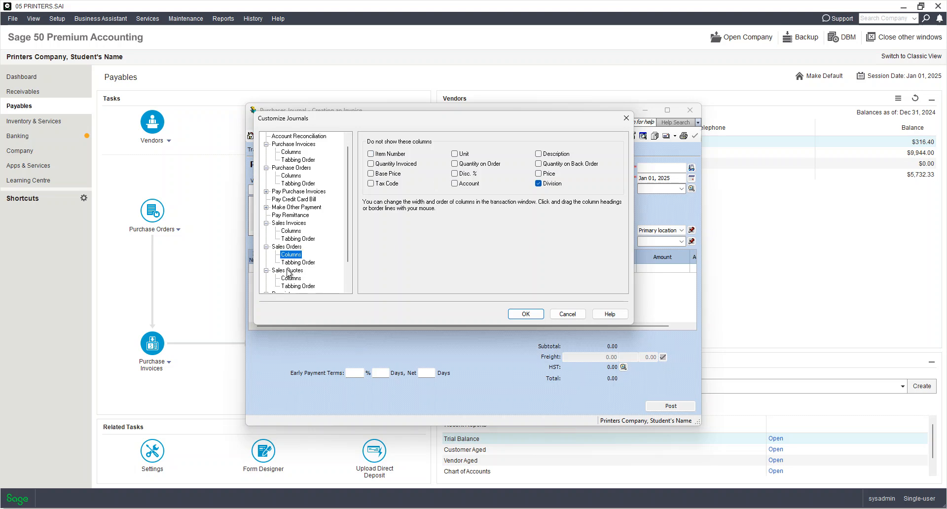
{"action": "left_click", "coordinate": [290, 278]}
{"action": "left_click", "coordinate": [380, 154]}
- Recheck the Sales Invoices column settings, save the journal customization, and close the Purchases Journal
{"action": "scroll", "coordinate": [316, 281], "scroll_direction": "down", "scroll_amount": 1}
{"action": "scroll", "coordinate": [303, 282], "scroll_direction": "up", "scroll_amount": 3}
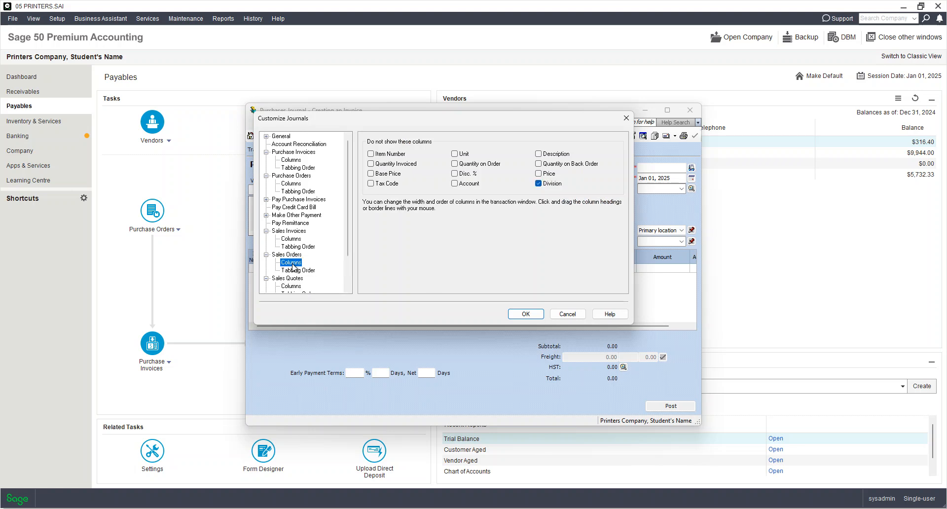
{"action": "left_click", "coordinate": [290, 238]}
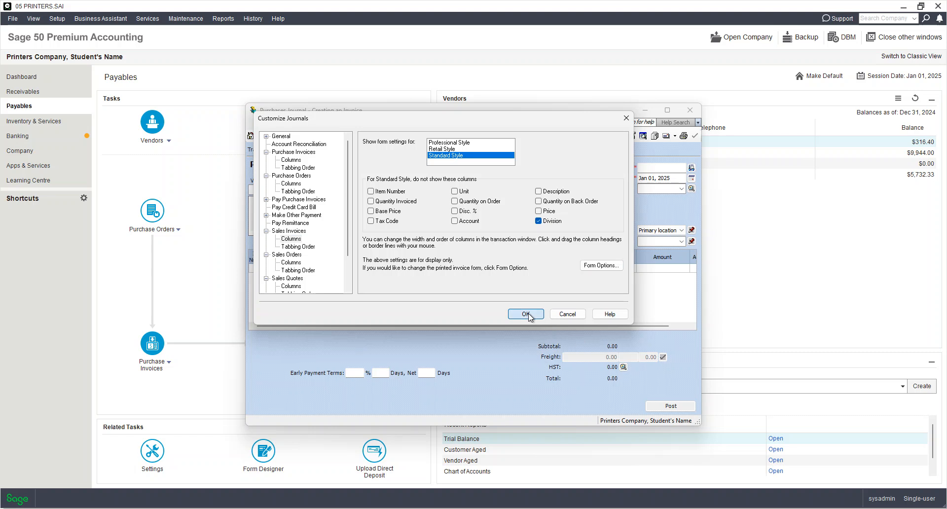
{"action": "left_click", "coordinate": [525, 314]}
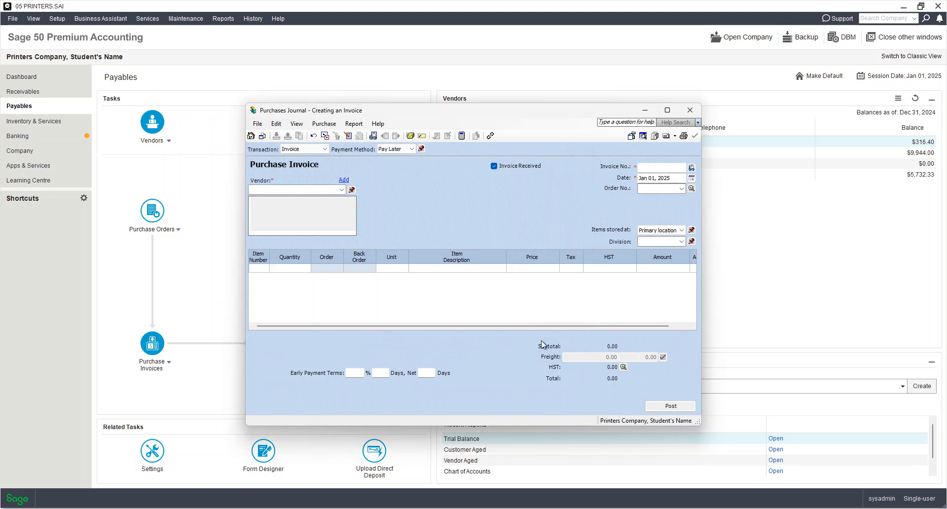
{"action": "left_click", "coordinate": [689, 110]}
- Return to the textbook PDF and read steps 8 to 11 of Exercise 5-1, including the Chart of Accounts instructions
{"action": "key", "text": "alt+Tab"}
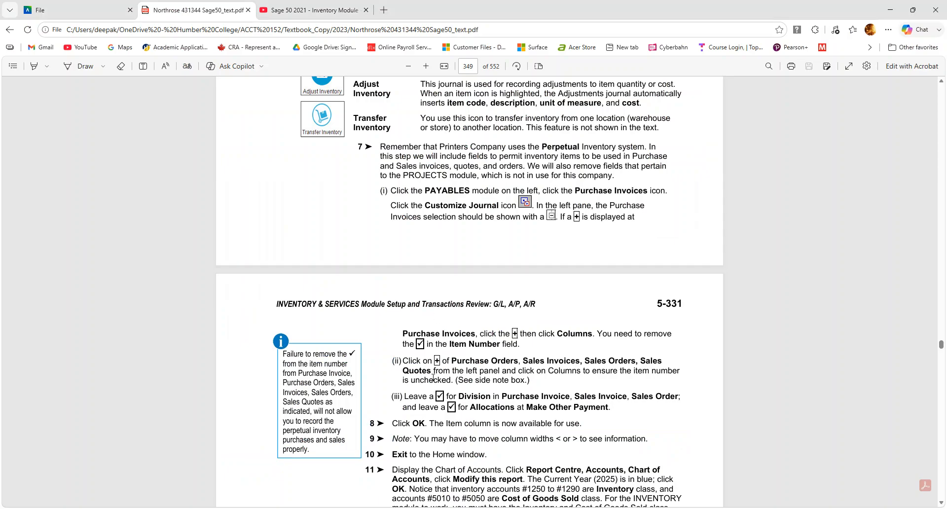
{"action": "scroll", "coordinate": [432, 378], "scroll_direction": "down", "scroll_amount": 5}
{"action": "scroll", "coordinate": [419, 365], "scroll_direction": "up", "scroll_amount": 4}
{"action": "scroll", "coordinate": [420, 327], "scroll_direction": "down", "scroll_amount": 1}
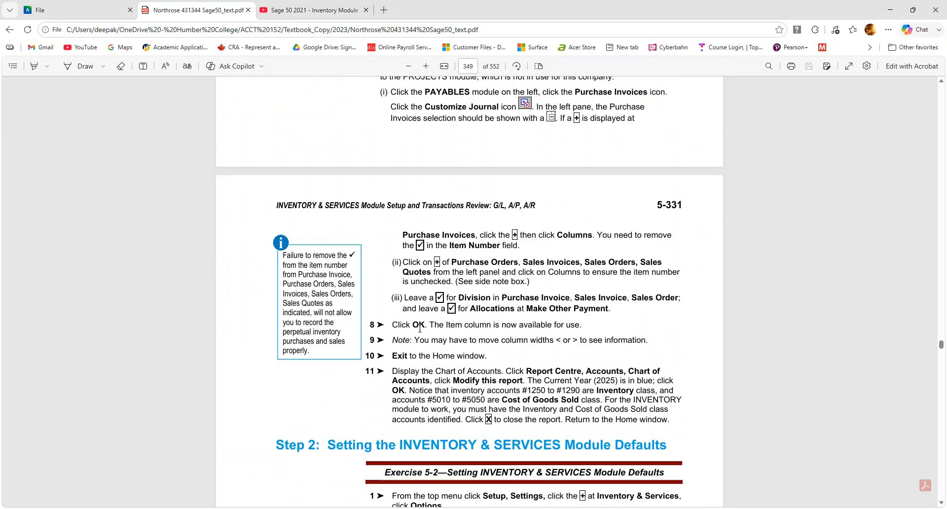
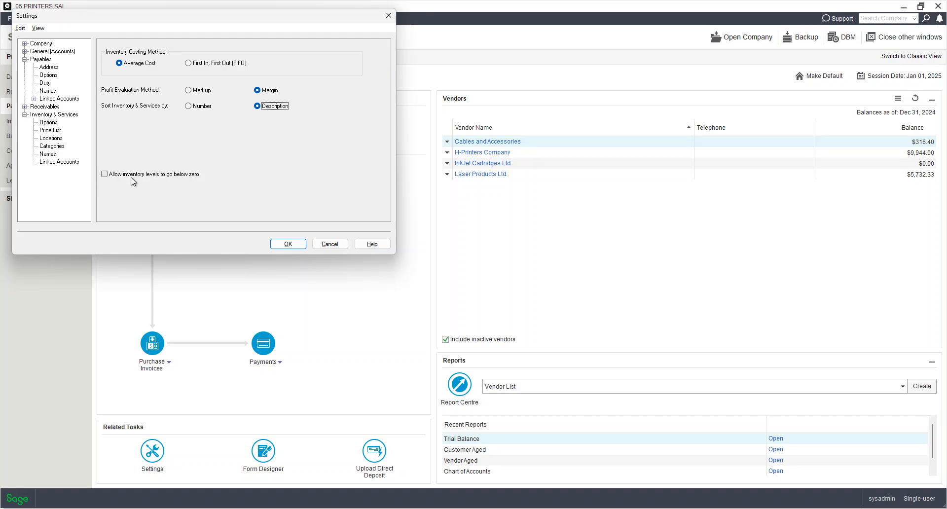
- Return to the textbook PDF and read the Exercise 5-2 instructions on the Price List, Locations and Categories settings
{"action": "left_click", "coordinate": [288, 244]}
{"action": "key", "text": "alt+Tab"}
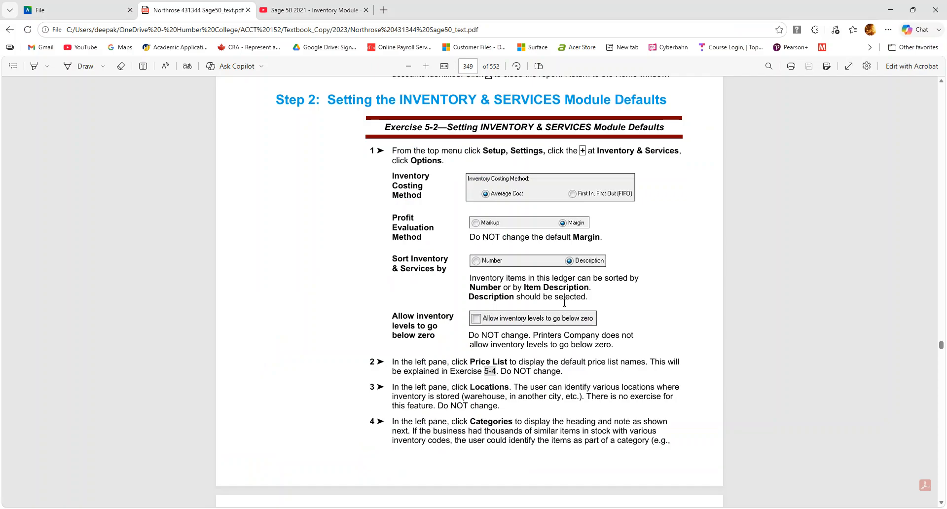
{"action": "scroll", "coordinate": [502, 340], "scroll_direction": "down", "scroll_amount": 1}
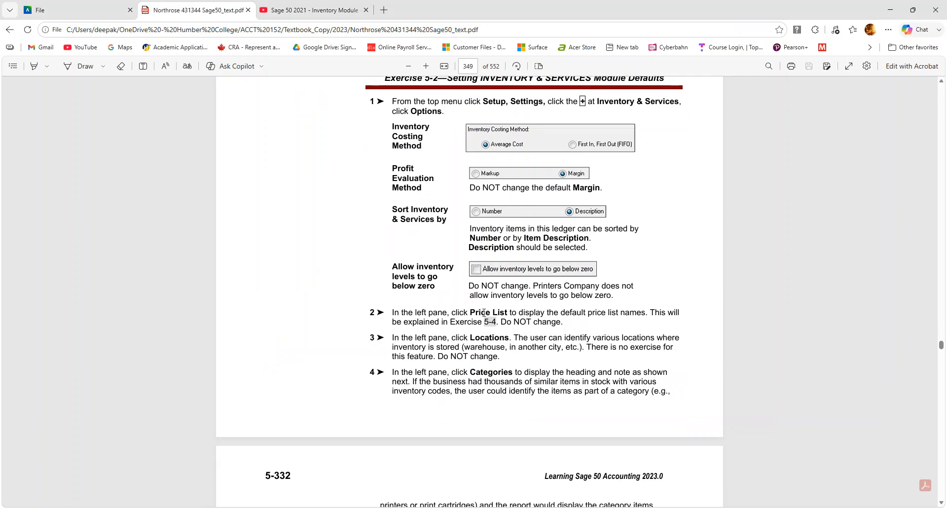
- Switch to Sage 50 and examine the Price List entries in the Inventory & Services settings
{"action": "key", "text": "alt+Tab"}
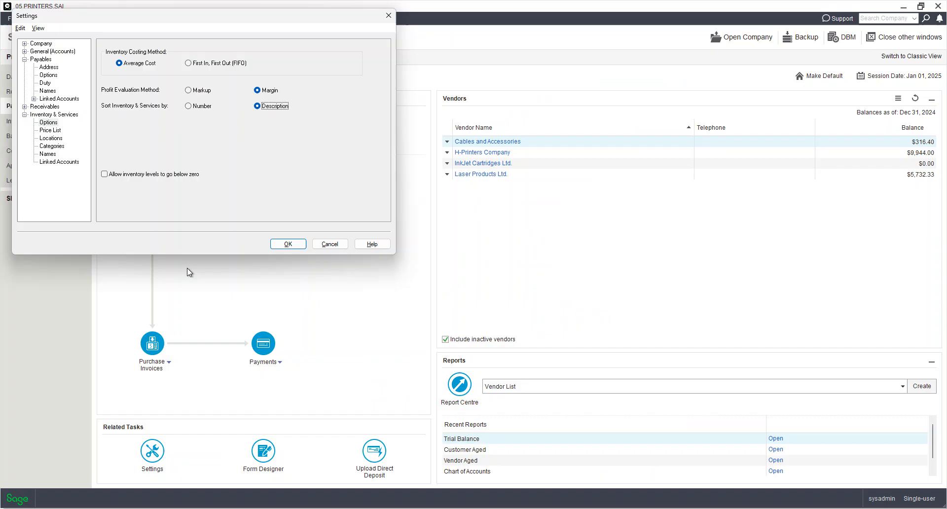
{"action": "left_click", "coordinate": [51, 130]}
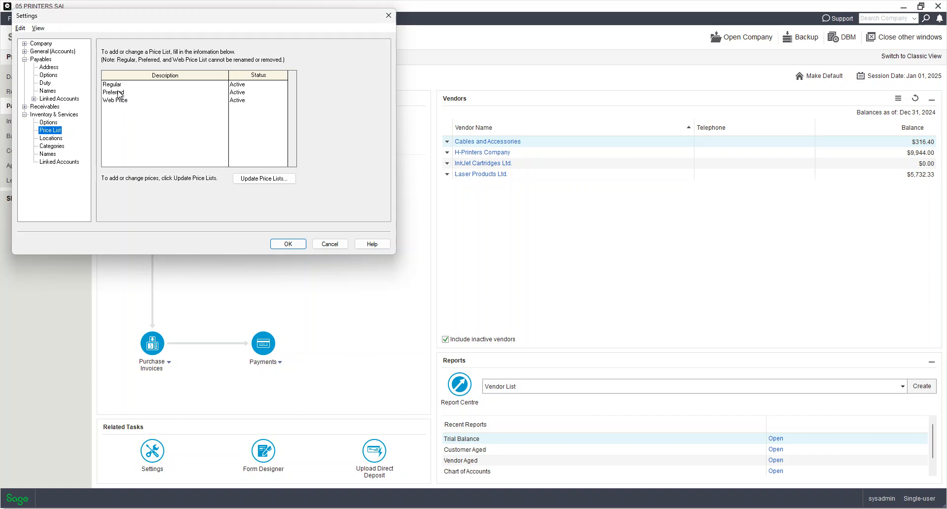
{"action": "left_click", "coordinate": [126, 115]}
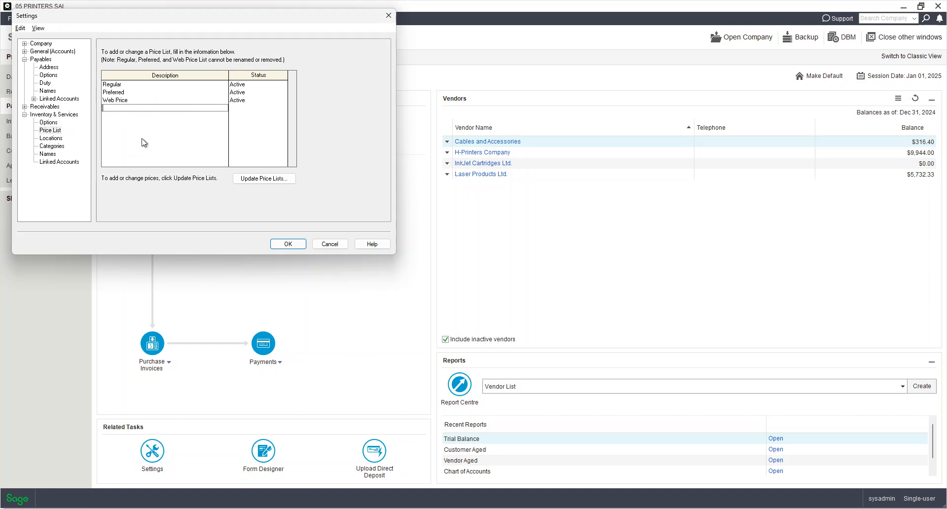
{"action": "left_click", "coordinate": [131, 92]}
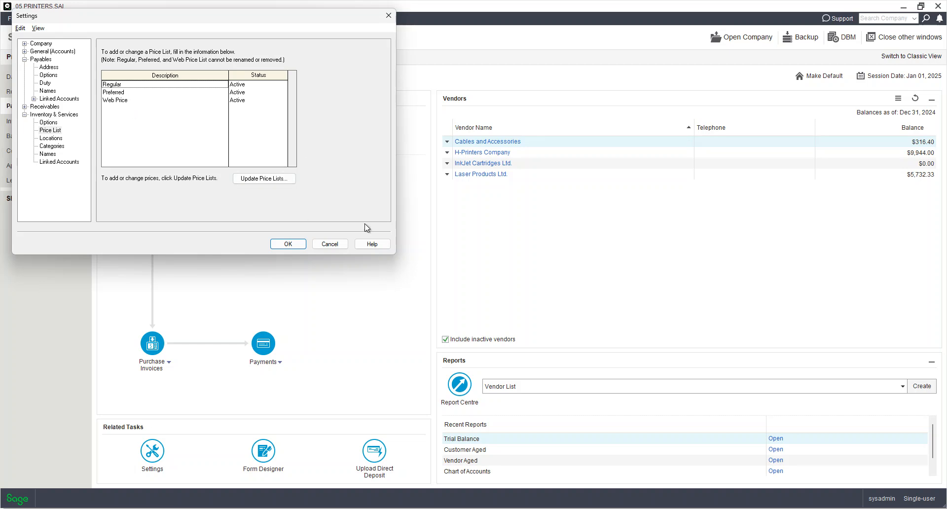
- Read the Exercise 5-2 Locations instructions in the textbook PDF, and examine the Locations entries in Sage 50's Inventory & Services settings
{"action": "left_click", "coordinate": [472, 266]}
{"action": "key", "text": "alt+Tab"}
{"action": "scroll", "coordinate": [452, 341], "scroll_direction": "down", "scroll_amount": 3}
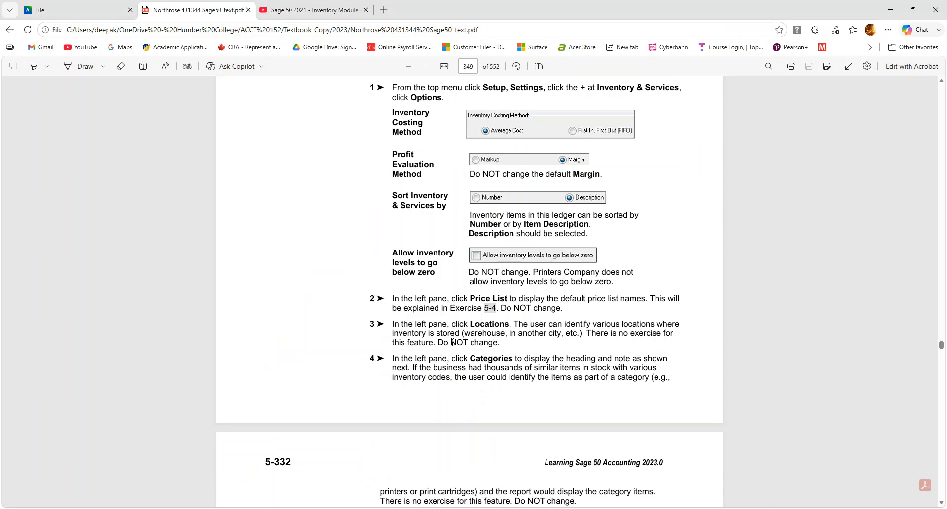
{"action": "key", "text": "alt+Tab"}
{"action": "left_click", "coordinate": [50, 138]}
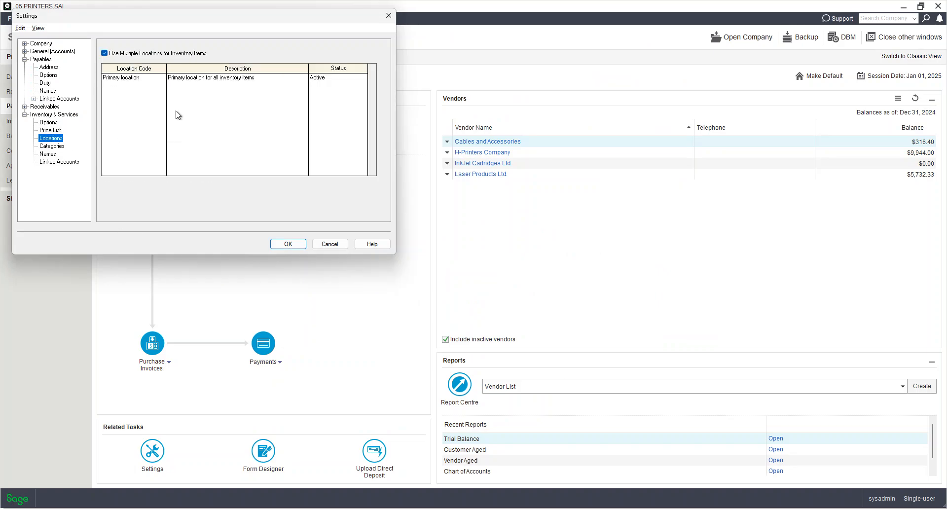
{"action": "left_click", "coordinate": [149, 88]}
- Read step 4 of Exercise 5-2 in the textbook PDF and view the Categories settings in Sage 50
{"action": "key", "text": "alt+Tab"}
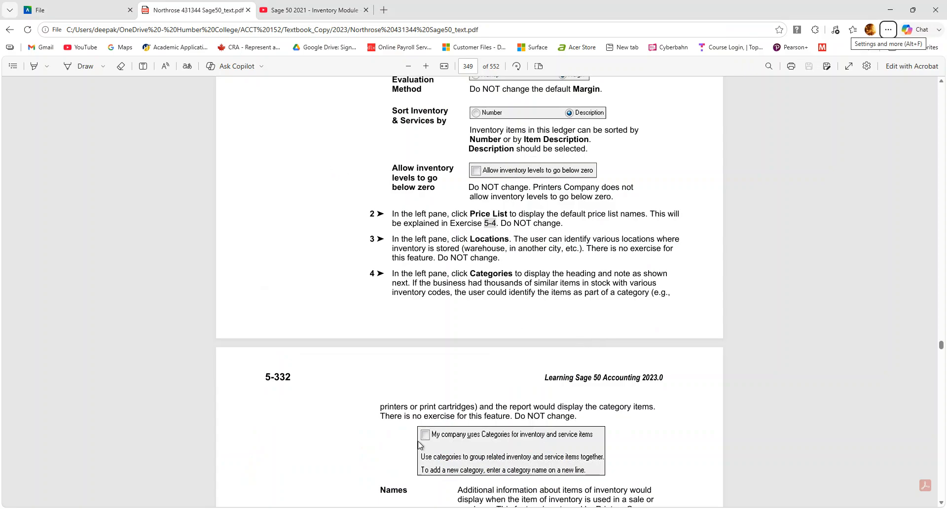
{"action": "scroll", "coordinate": [433, 178], "scroll_direction": "down", "scroll_amount": 2}
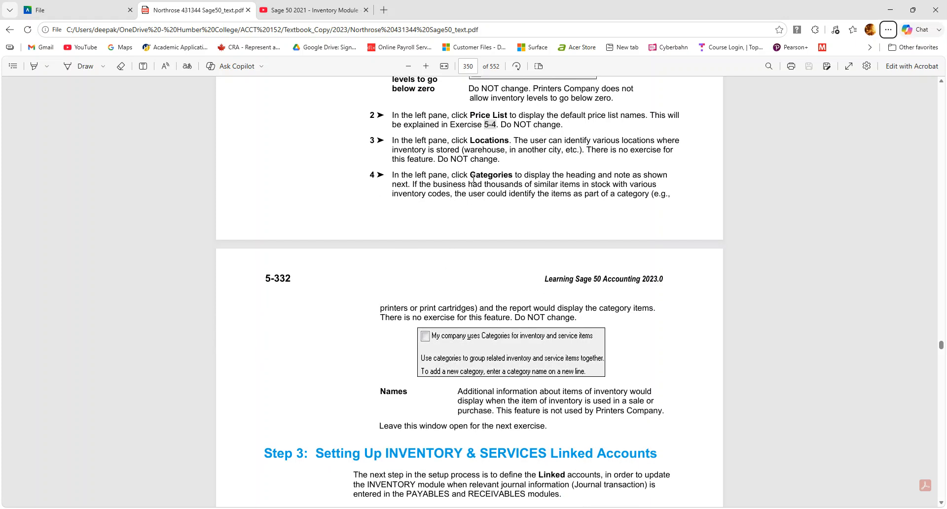
{"action": "key", "text": "alt+Tab"}
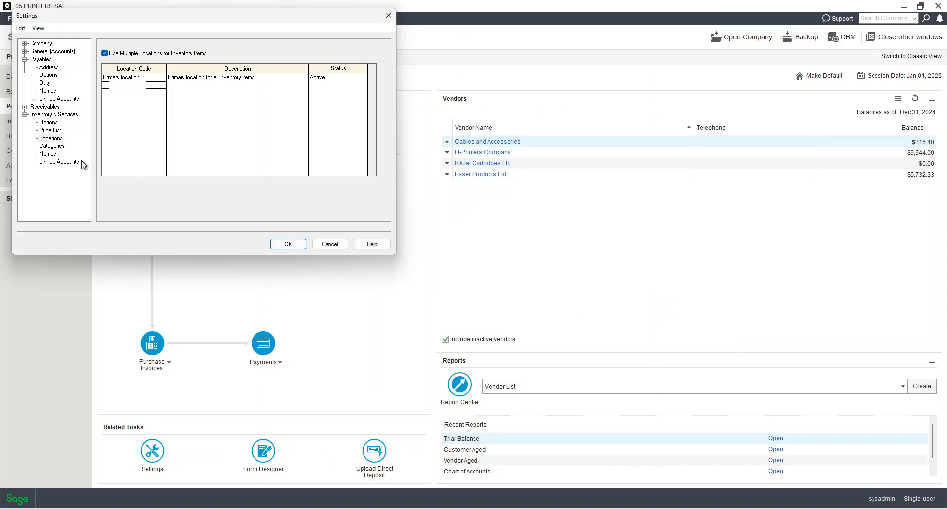
{"action": "left_click", "coordinate": [49, 147]}
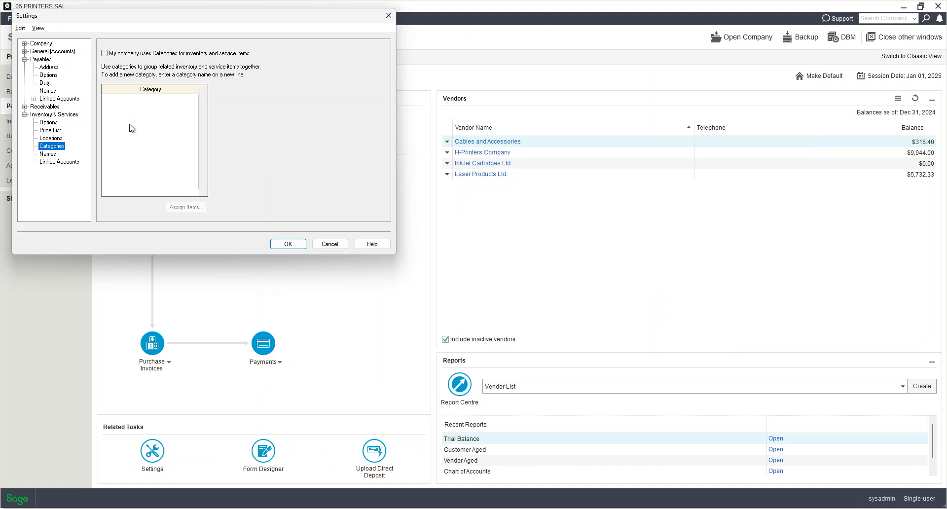
- Read the textbook's note on Names, and view the Names and Linked Accounts settings for Inventory & Services in Sage 50
{"action": "key", "text": "alt+Tab"}
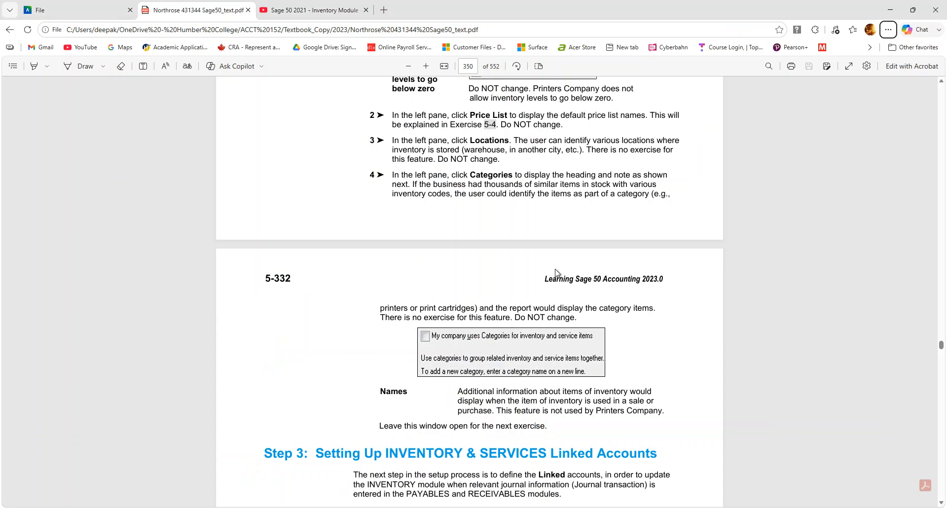
{"action": "scroll", "coordinate": [479, 351], "scroll_direction": "down", "scroll_amount": 7}
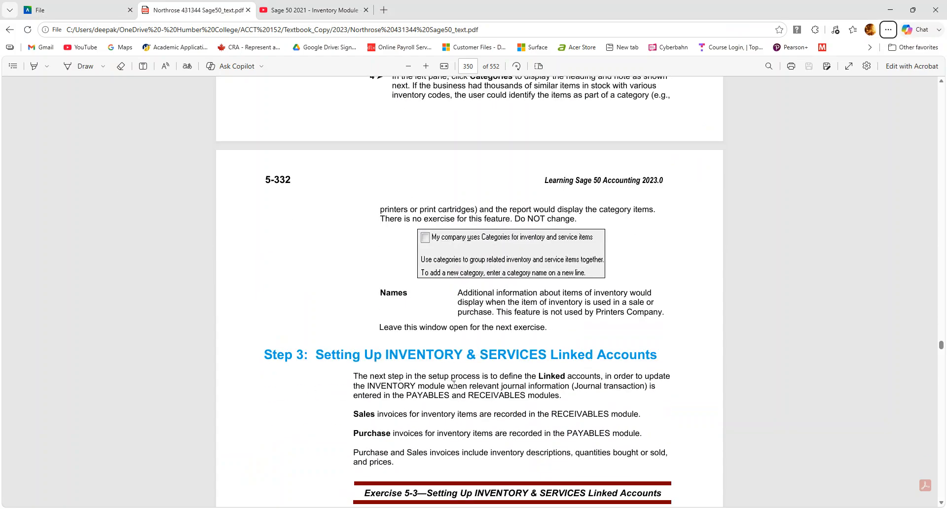
{"action": "key", "text": "alt+Tab"}
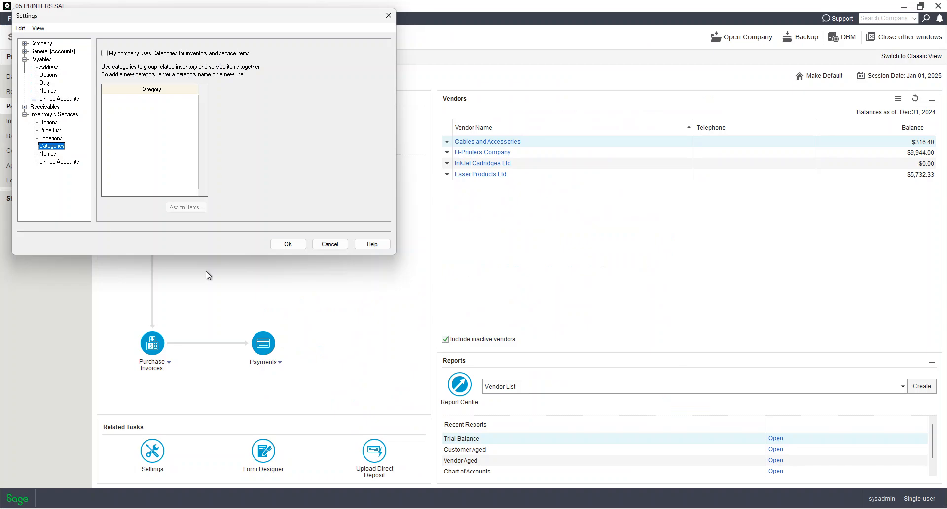
{"action": "left_click", "coordinate": [57, 154]}
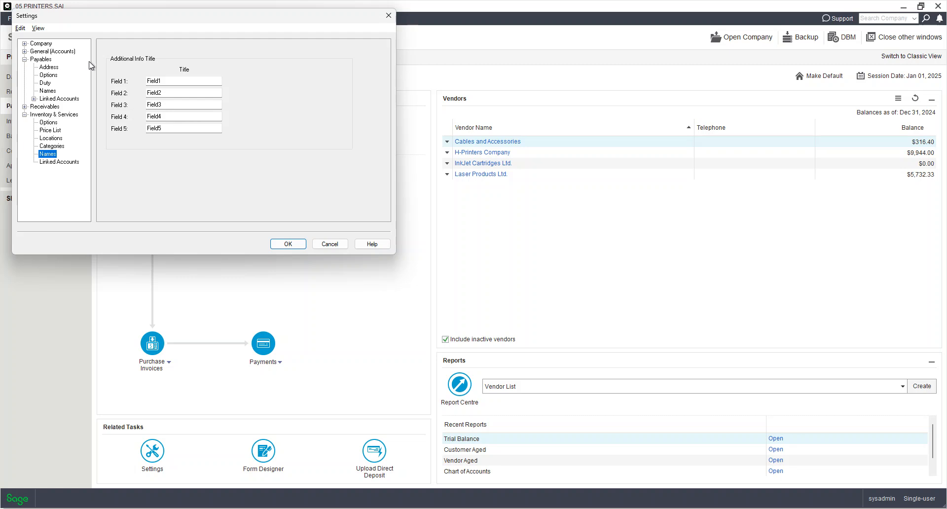
{"action": "left_click", "coordinate": [58, 165]}
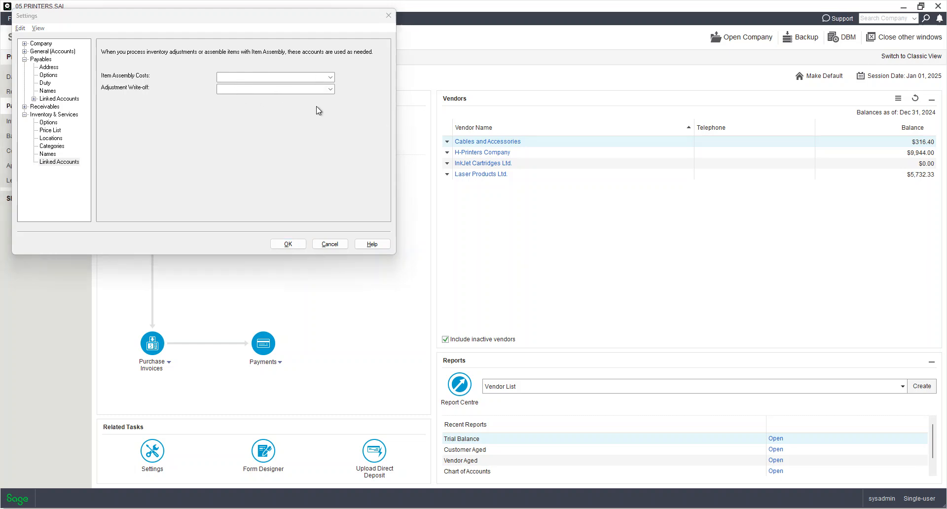
- Switch to the textbook PDF and read the Exercise 5-3 instructions on Item Assembly Costs and Adjustment Write-off
{"action": "key", "text": "alt+Tab"}
{"action": "scroll", "coordinate": [470, 443], "scroll_direction": "down", "scroll_amount": 1}
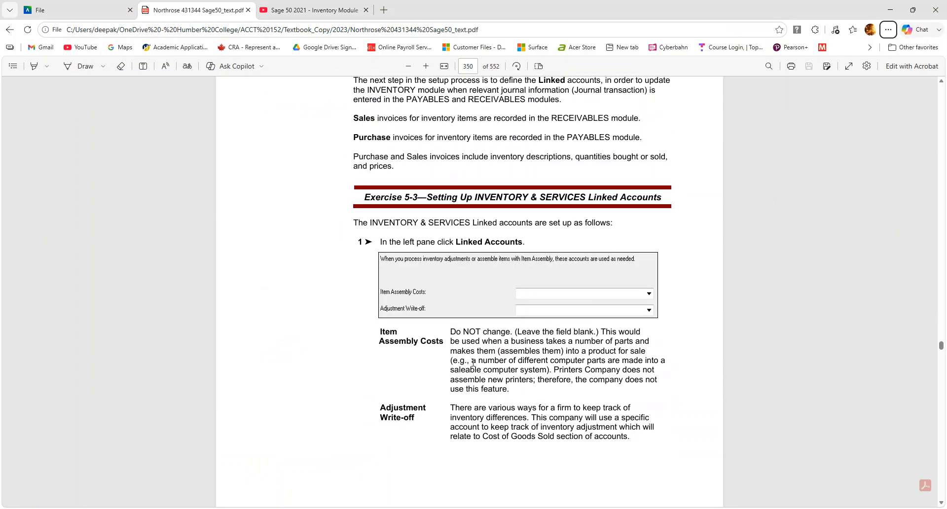
{"action": "scroll", "coordinate": [519, 361], "scroll_direction": "down", "scroll_amount": 4}
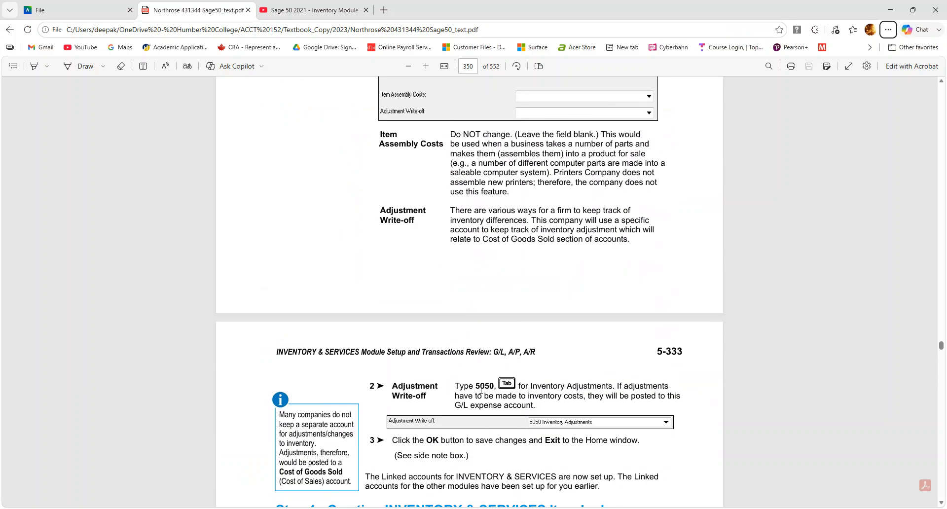
- In Sage 50, set the Adjustment Write-off linked account to 5050 Inventory Adjustments and save the settings
{"action": "key", "text": "alt+Tab"}
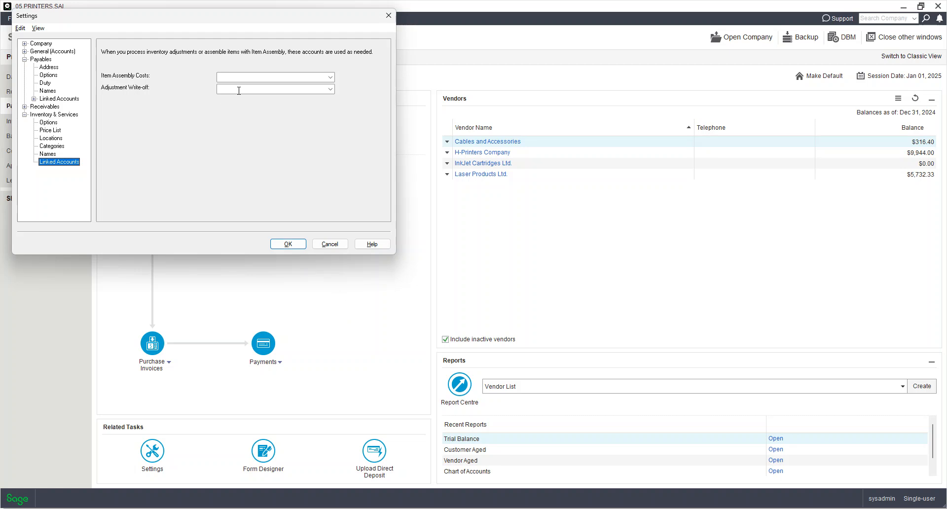
{"action": "left_click", "coordinate": [239, 91]}
{"action": "type", "text": "5050"}
{"action": "key", "text": "Tab"}
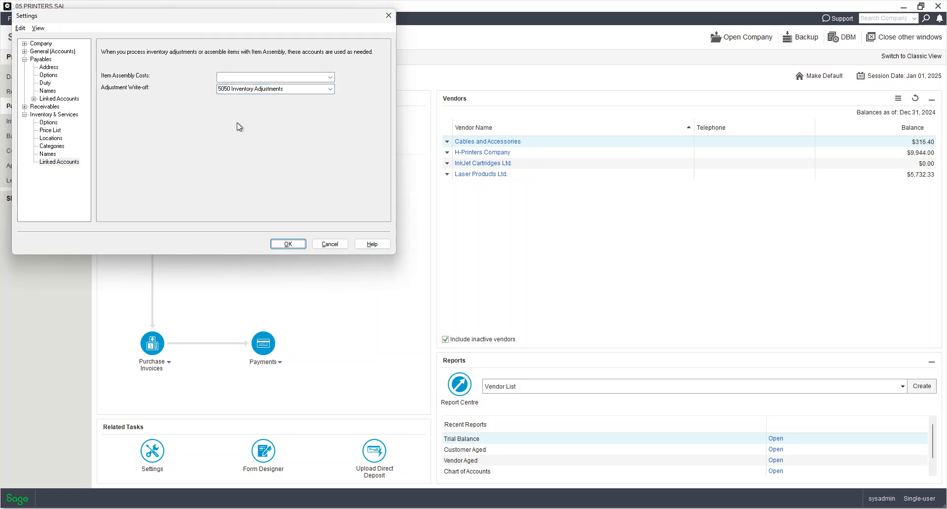
{"action": "left_click", "coordinate": [291, 245]}
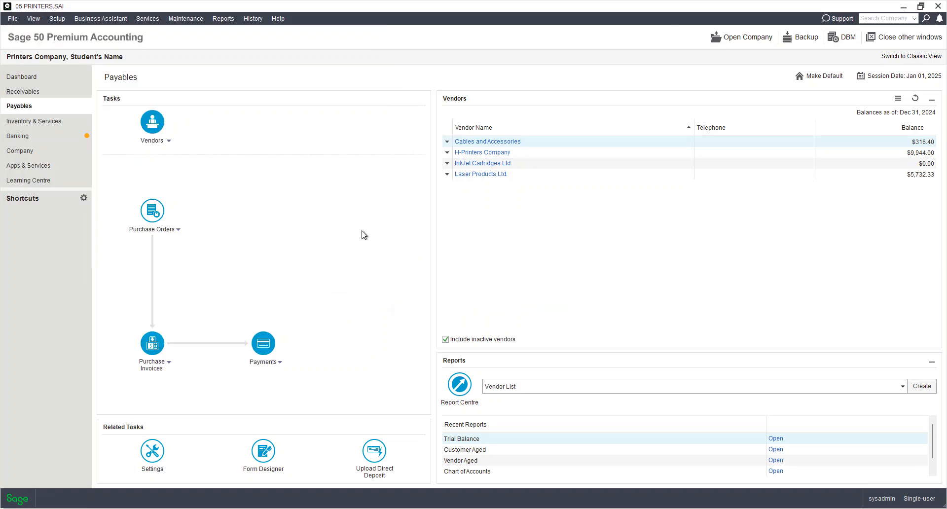
- Read the start of Exercise 5-4 in the textbook PDF, and open the Inventory & Services module in Sage 50
{"action": "key", "text": "alt+Tab"}
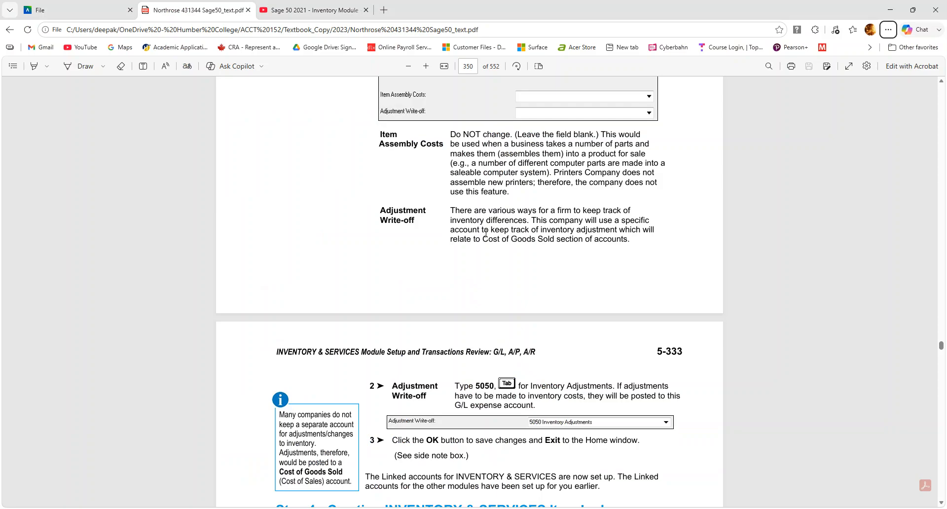
{"action": "scroll", "coordinate": [523, 378], "scroll_direction": "down", "scroll_amount": 5}
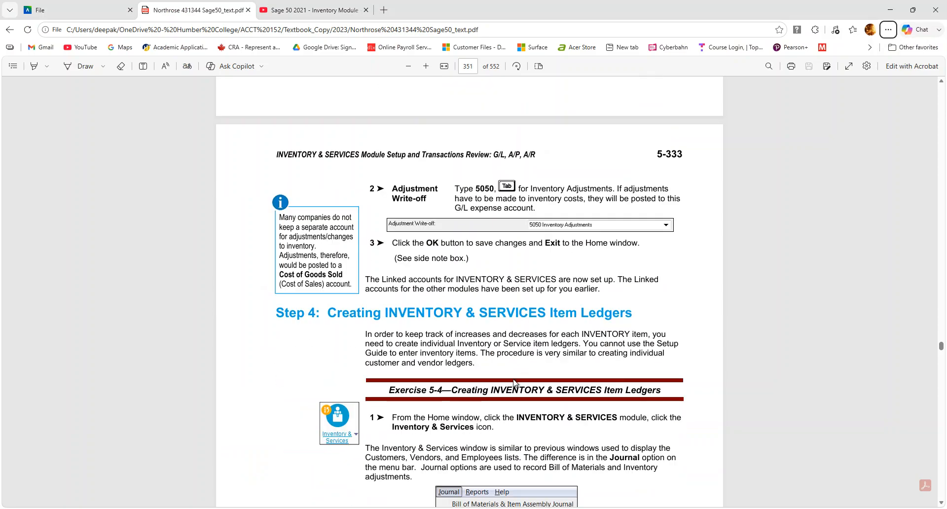
{"action": "scroll", "coordinate": [523, 377], "scroll_direction": "down", "scroll_amount": 3}
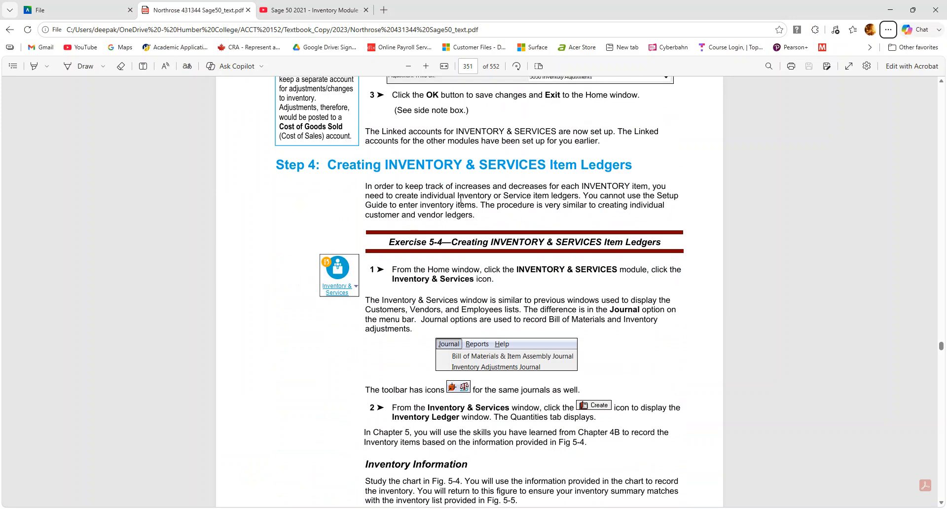
{"action": "scroll", "coordinate": [487, 242], "scroll_direction": "down", "scroll_amount": 1}
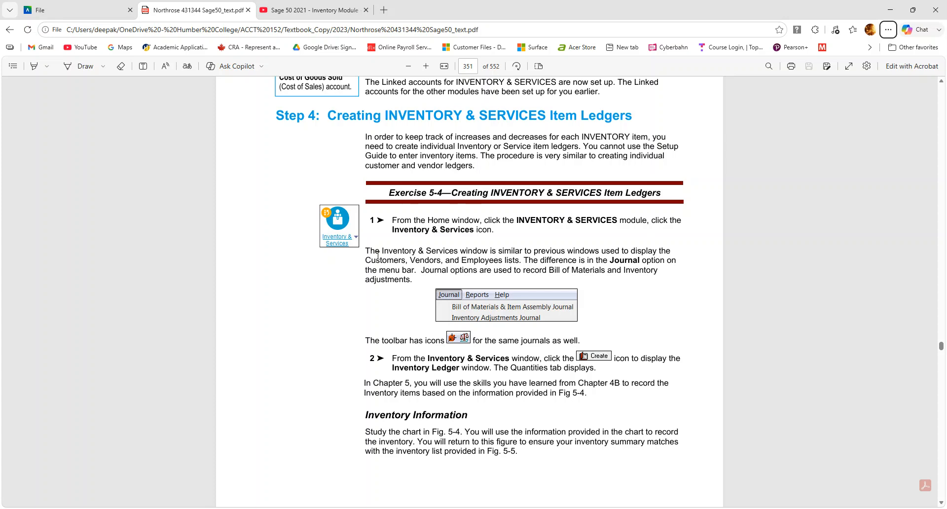
{"action": "key", "text": "alt+Tab"}
{"action": "left_click", "coordinate": [44, 124]}
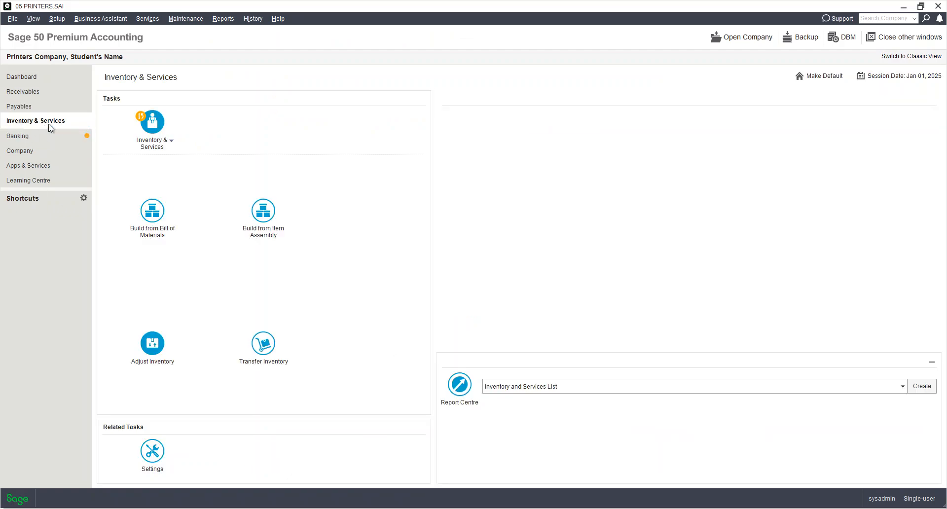
- Read step 2 of Exercise 5-4, view a blank Inventory & Services Ledger record in Sage 50, and close it
{"action": "key", "text": "alt+Tab"}
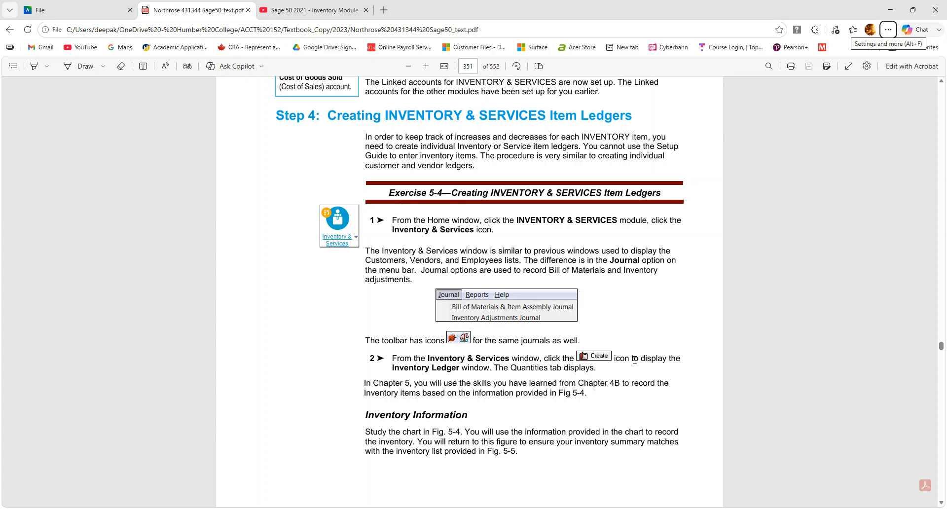
{"action": "scroll", "coordinate": [455, 416], "scroll_direction": "down", "scroll_amount": 4}
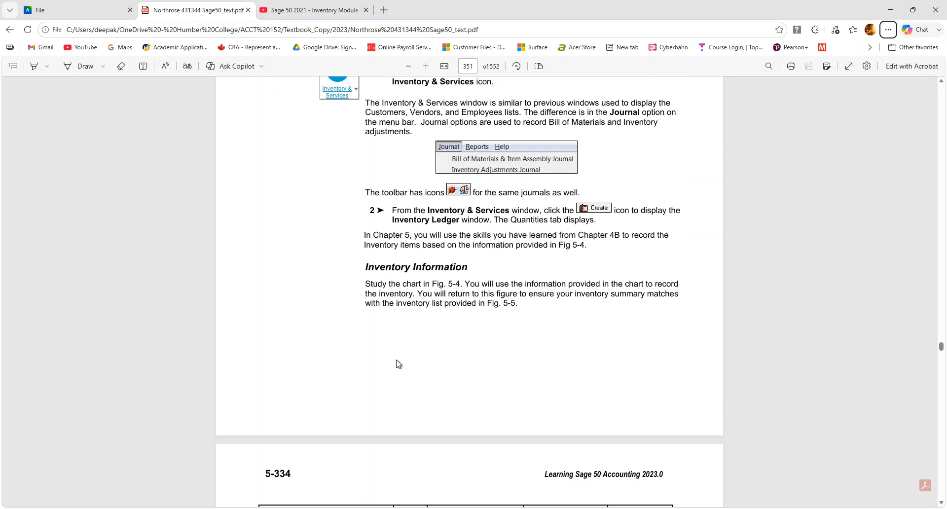
{"action": "key", "text": "alt+Tab"}
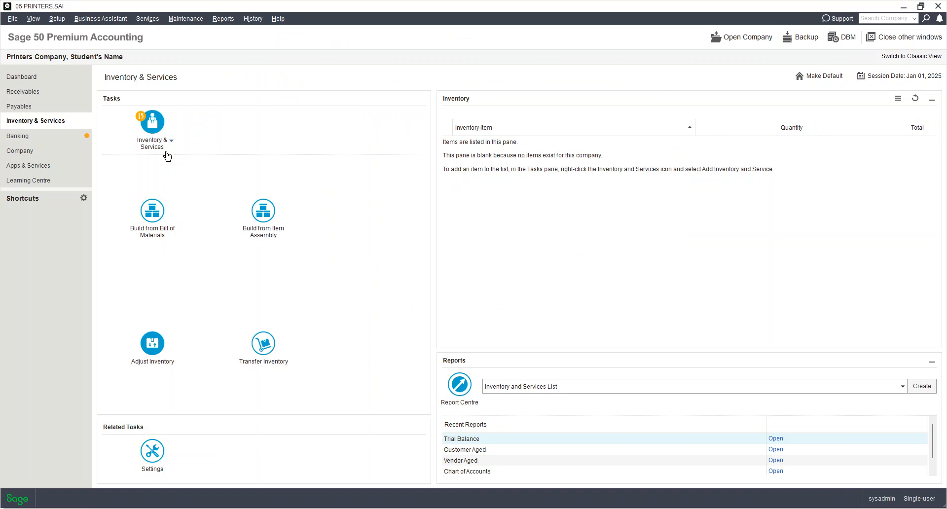
{"action": "left_click", "coordinate": [153, 143]}
{"action": "left_click", "coordinate": [158, 169]}
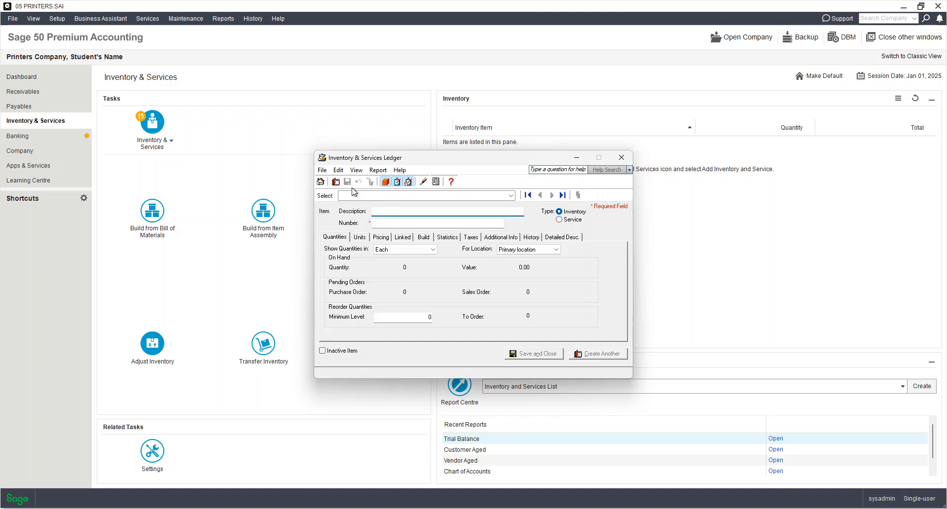
{"action": "key", "text": "Escape"}
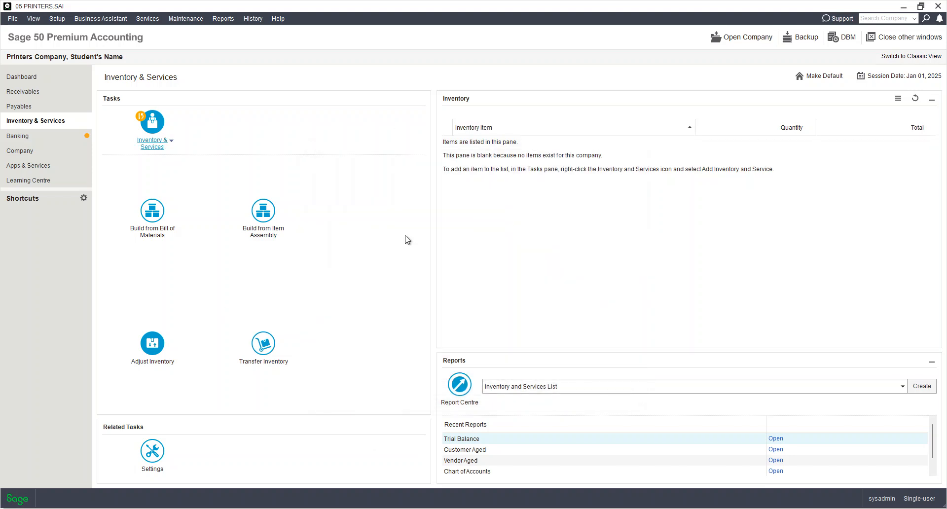
- Study the Fig. 5-4 inventory summary chart and the Quantities instructions in step 3 of Exercise 5-4 in the textbook PDF
{"action": "key", "text": "alt+Tab"}
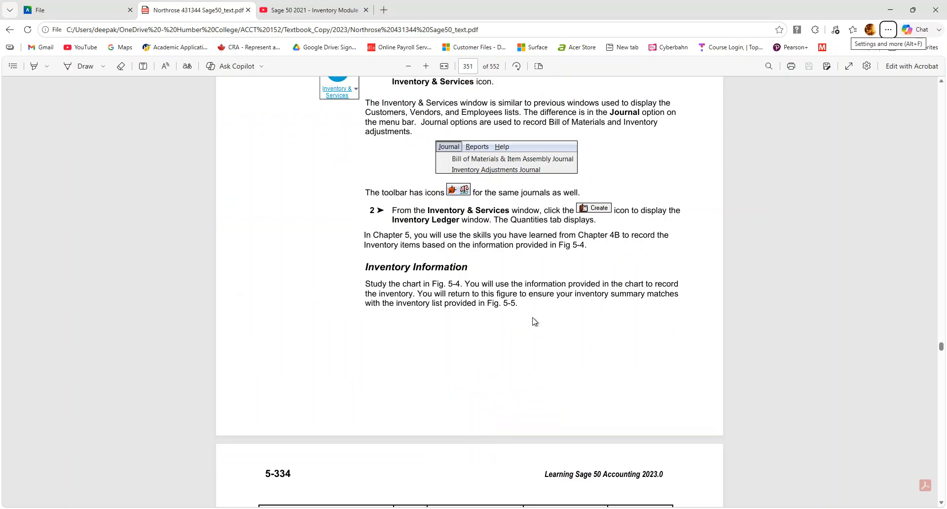
{"action": "scroll", "coordinate": [533, 322], "scroll_direction": "down", "scroll_amount": 1}
{"action": "scroll", "coordinate": [534, 322], "scroll_direction": "up", "scroll_amount": 2}
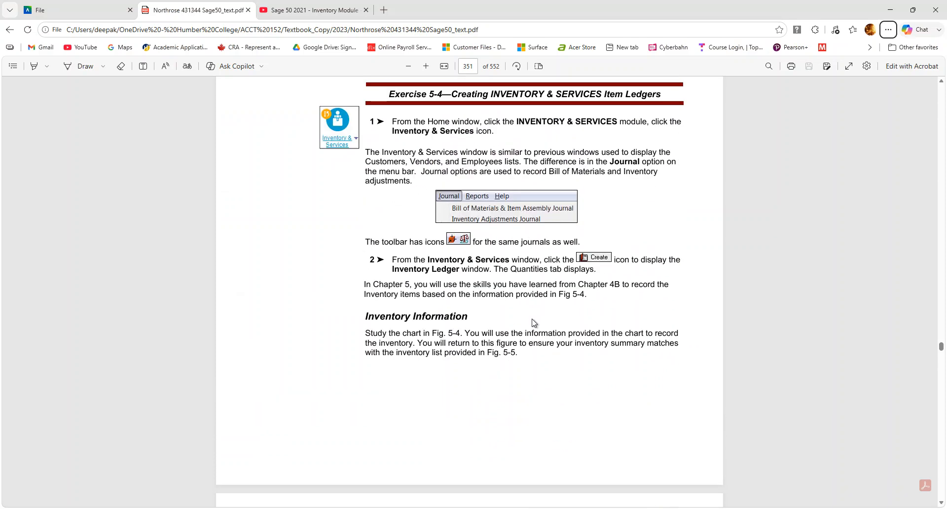
{"action": "scroll", "coordinate": [532, 323], "scroll_direction": "down", "scroll_amount": 2}
{"action": "scroll", "coordinate": [437, 280], "scroll_direction": "down", "scroll_amount": 3}
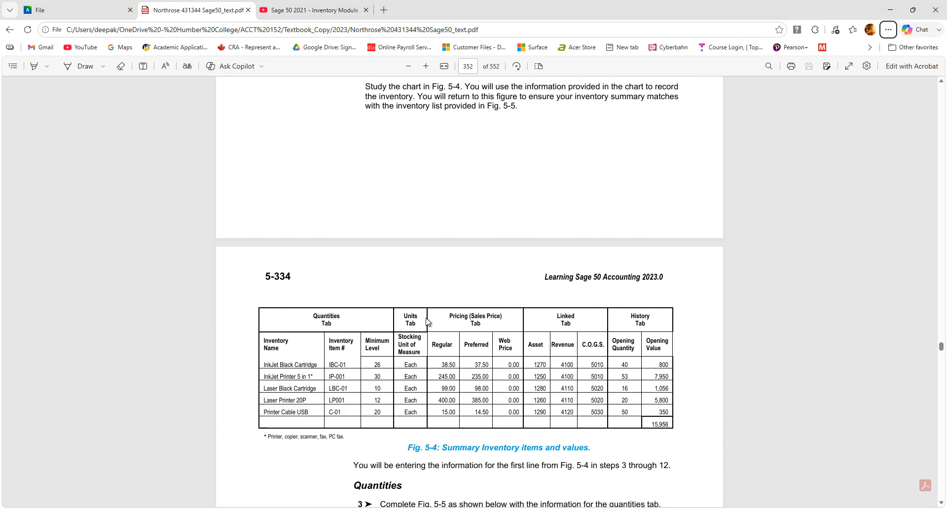
{"action": "scroll", "coordinate": [463, 400], "scroll_direction": "down", "scroll_amount": 4}
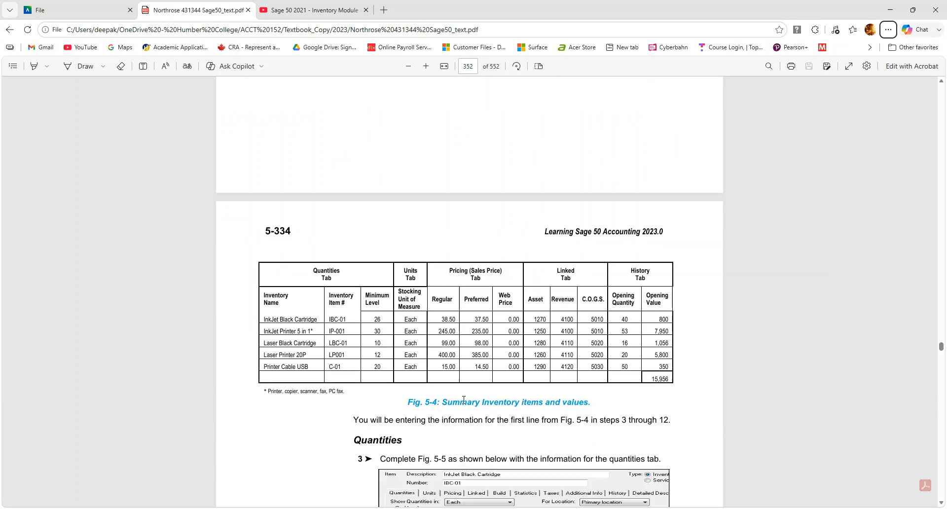
{"action": "scroll", "coordinate": [421, 352], "scroll_direction": "up", "scroll_amount": 2}
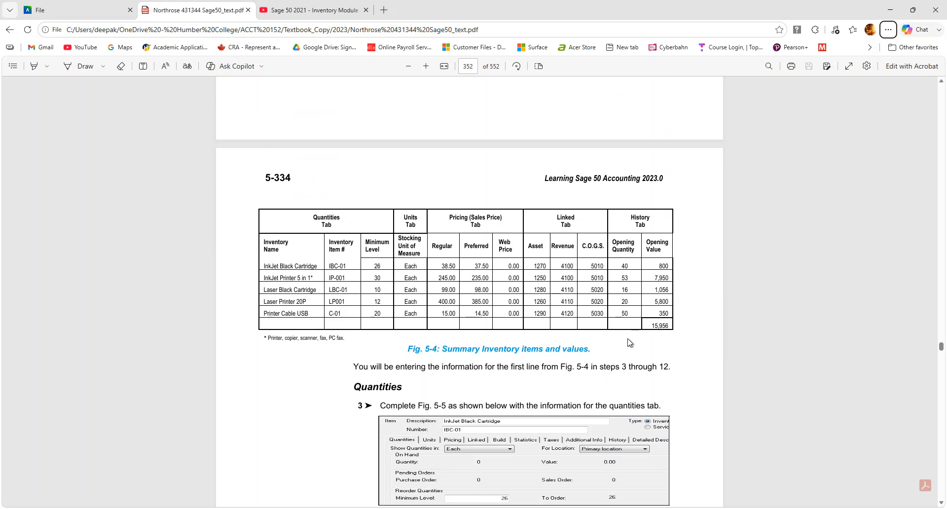
{"action": "key", "text": "alt+Tab"}
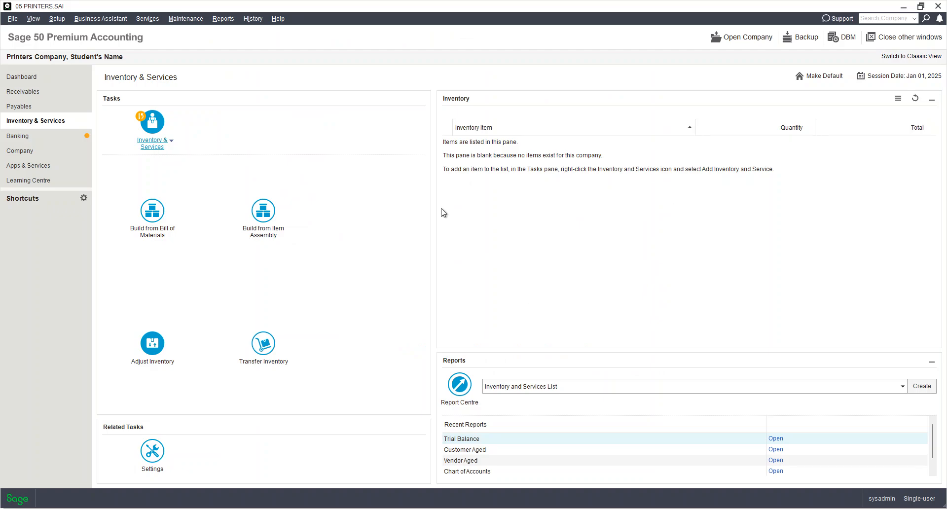
{"action": "key", "text": "alt+Tab"}
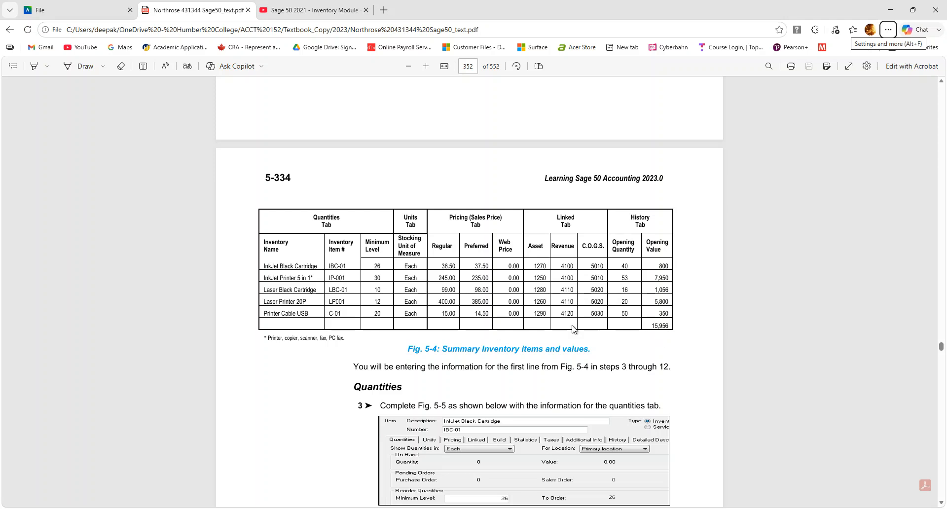
{"action": "scroll", "coordinate": [572, 328], "scroll_direction": "down", "scroll_amount": 1}
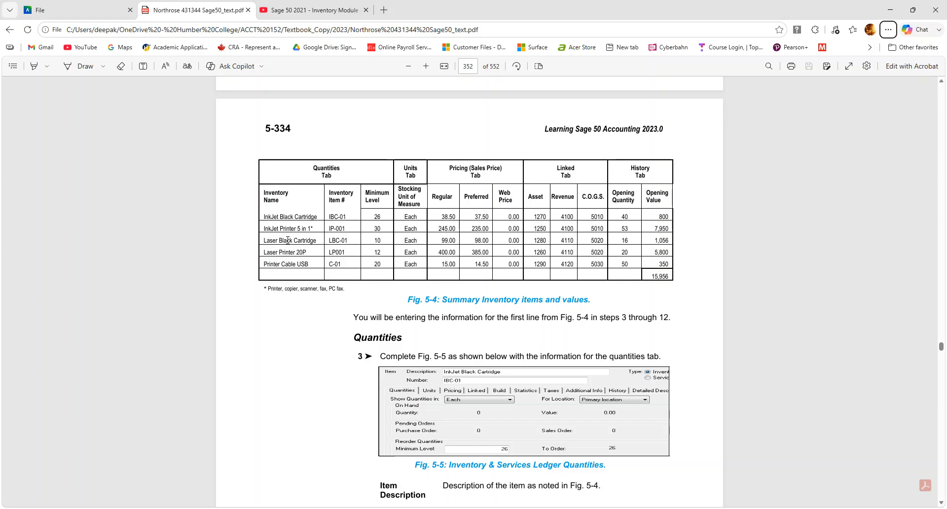
{"action": "key", "text": "alt+Tab"}
{"action": "key", "text": "alt+Tab"}
{"action": "key", "text": "alt+Tab"}
{"action": "key", "text": "alt+Tab"}
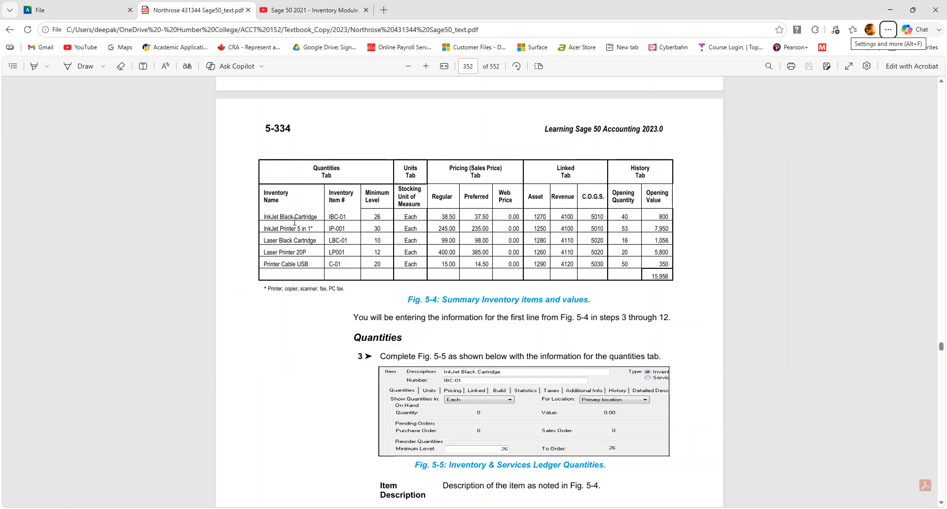
- Copy InkJet Black Cartridge from the Fig. 5-4 chart in the textbook PDF into the Description of the blank Sage 50 inventory record
{"action": "scroll", "coordinate": [291, 227], "scroll_direction": "up", "scroll_amount": 4}
{"action": "key", "text": "alt+Tab"}
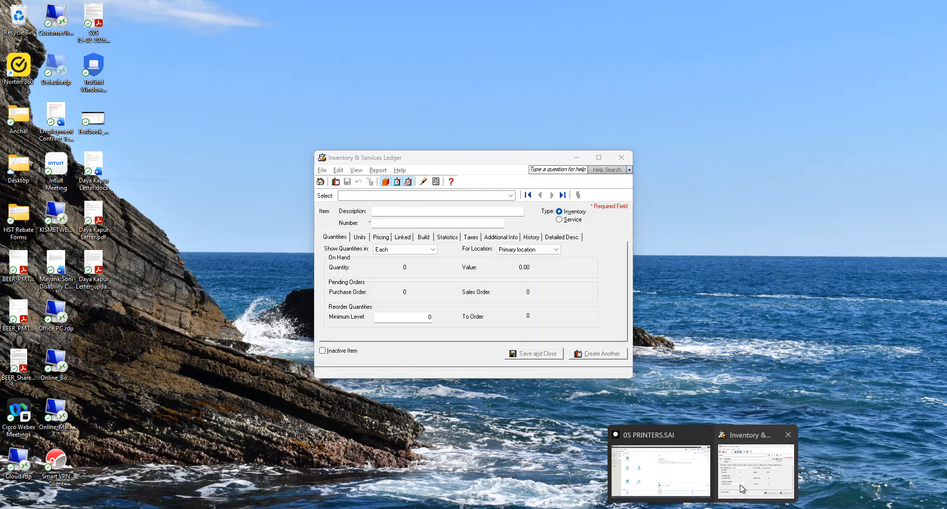
{"action": "left_click", "coordinate": [743, 488]}
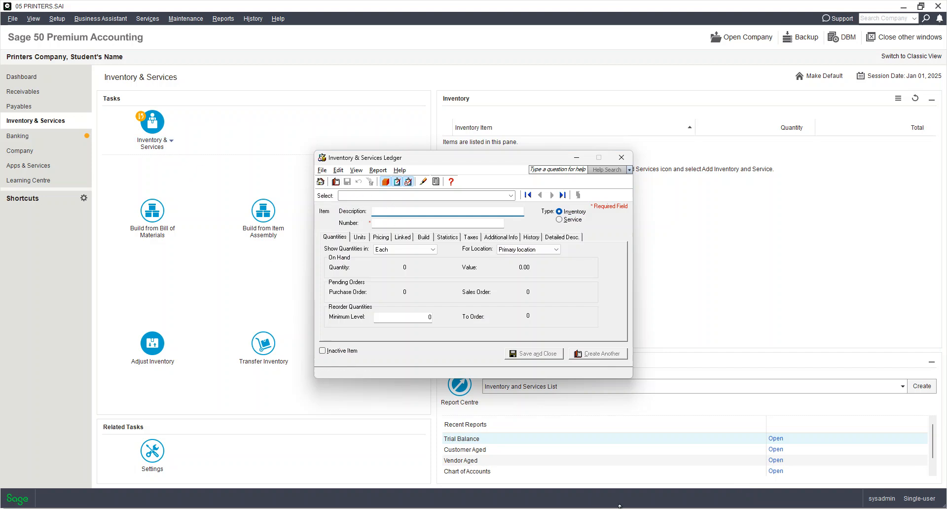
{"action": "key", "text": "alt+Tab"}
{"action": "key", "text": "alt+Tab"}
{"action": "key", "text": "alt+Tab"}
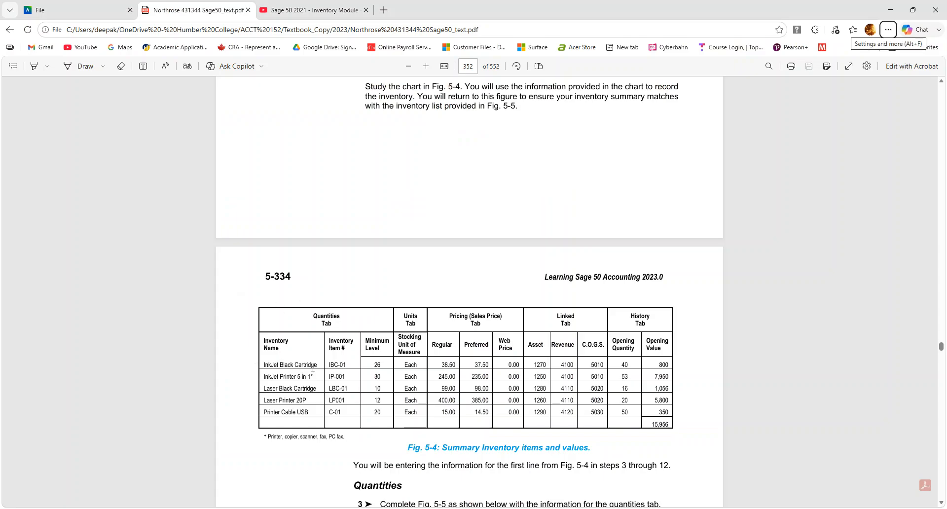
{"action": "left_click_drag", "start_coordinate": [265, 363], "coordinate": [318, 364]}
{"action": "key", "text": "ctrl+c"}
{"action": "left_click", "coordinate": [319, 363]}
{"action": "key", "text": "alt+Tab"}
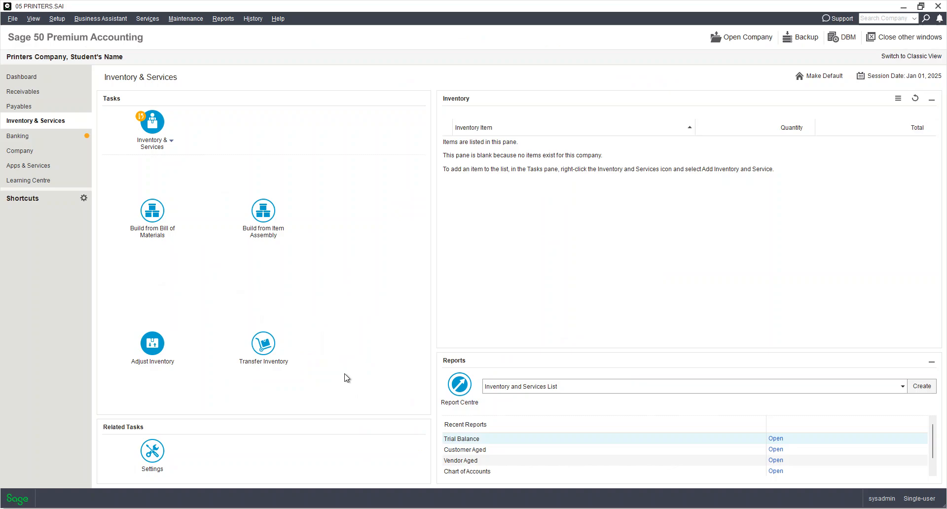
{"action": "key", "text": "ctrl+v"}
- Copy the InkJet Black Cartridge's item number from the textbook chart into the Sage 50 record's Number field as BC-01
{"action": "left_click", "coordinate": [413, 225]}
{"action": "key", "text": "alt+Tab"}
{"action": "key", "text": "alt+Tab"}
{"action": "key", "text": "alt+Tab"}
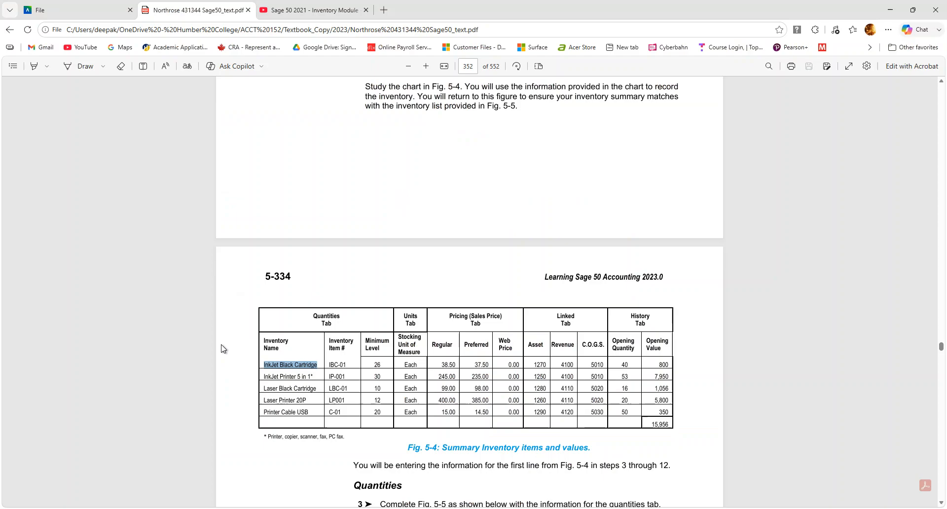
{"action": "left_click_drag", "start_coordinate": [348, 364], "coordinate": [329, 363]}
{"action": "key", "text": "ctrl+c"}
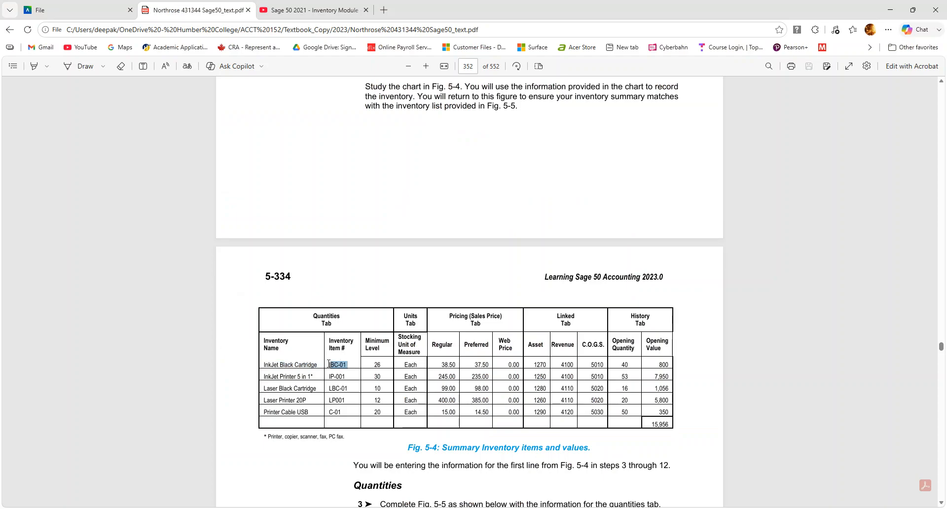
{"action": "key", "text": "alt+Tab"}
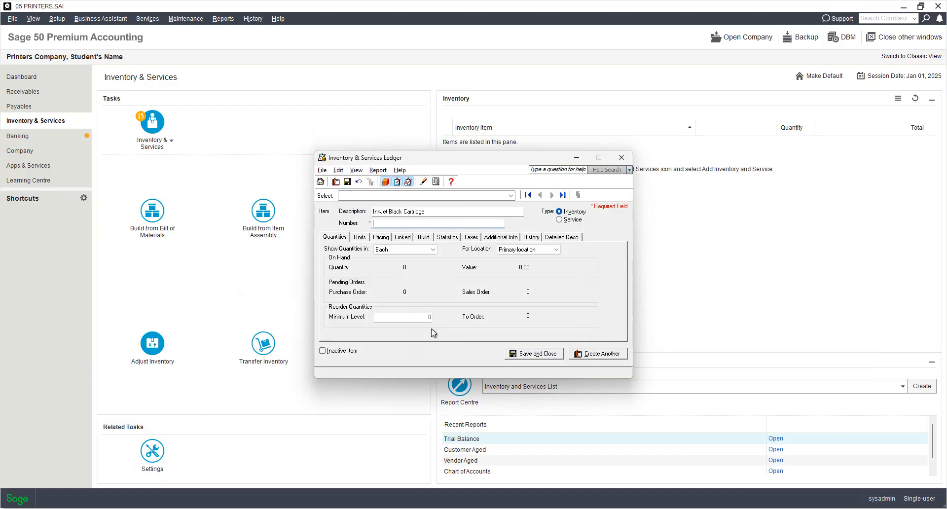
{"action": "key", "text": "ctrl+v"}
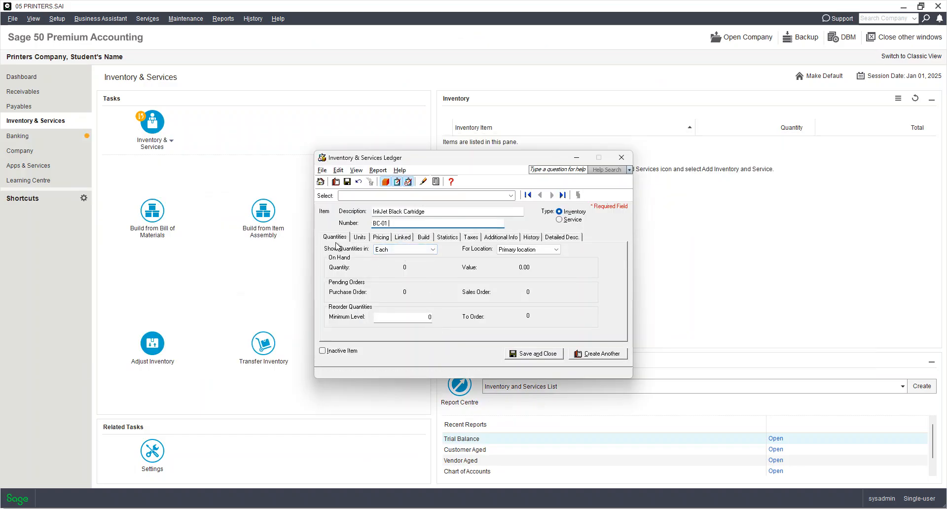
- Check the InkJet Black Cartridge's reorder figure in the textbook chart and set its minimum level to 26 in Sage 50
{"action": "left_click", "coordinate": [360, 238]}
{"action": "left_click", "coordinate": [339, 238]}
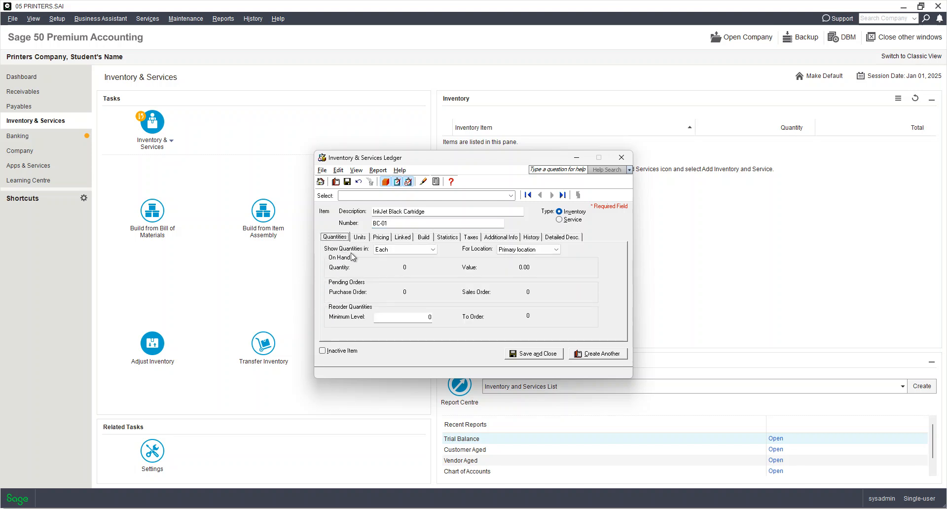
{"action": "left_click", "coordinate": [412, 314]}
{"action": "key", "text": "alt+Tab"}
{"action": "key", "text": "alt+Tab"}
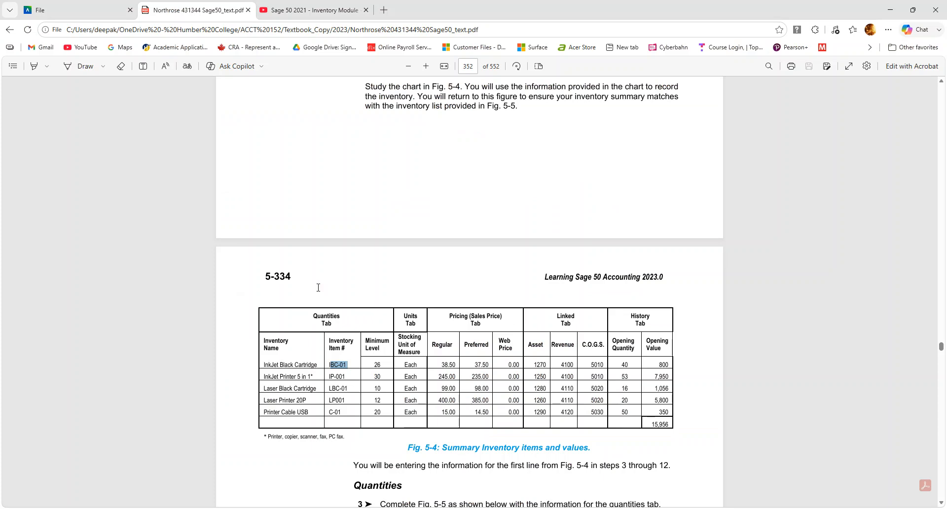
{"action": "key", "text": "alt+Tab"}
{"action": "key", "text": "alt+Tab"}
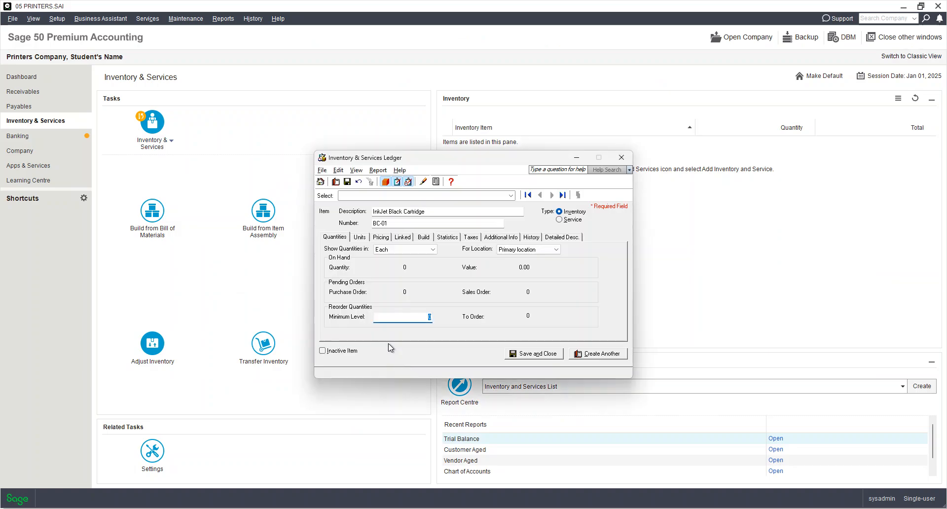
{"action": "type", "text": "26"}
{"action": "key", "text": "Tab"}
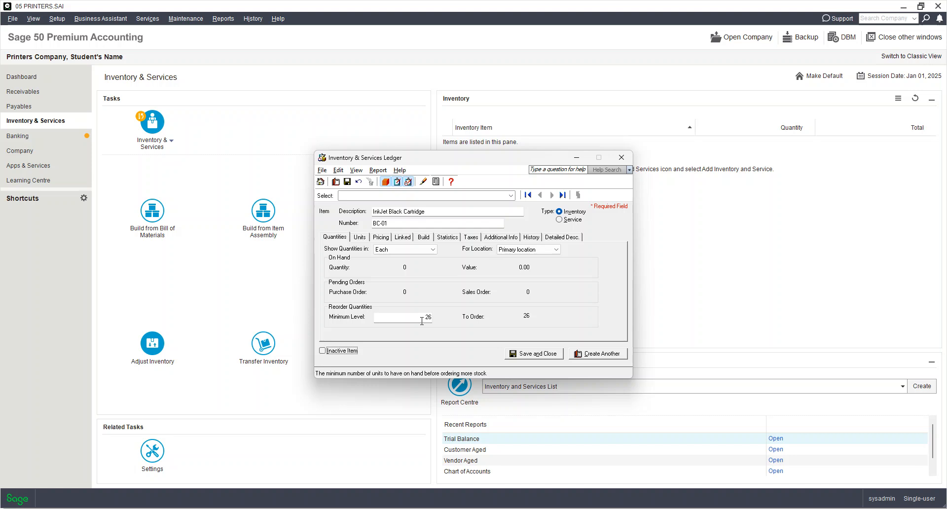
- Set the InkJet Black Cartridge's selling prices from the textbook chart: Regular 38.50, Preferred 37.50 and Web Price 0.00
{"action": "left_click", "coordinate": [360, 237]}
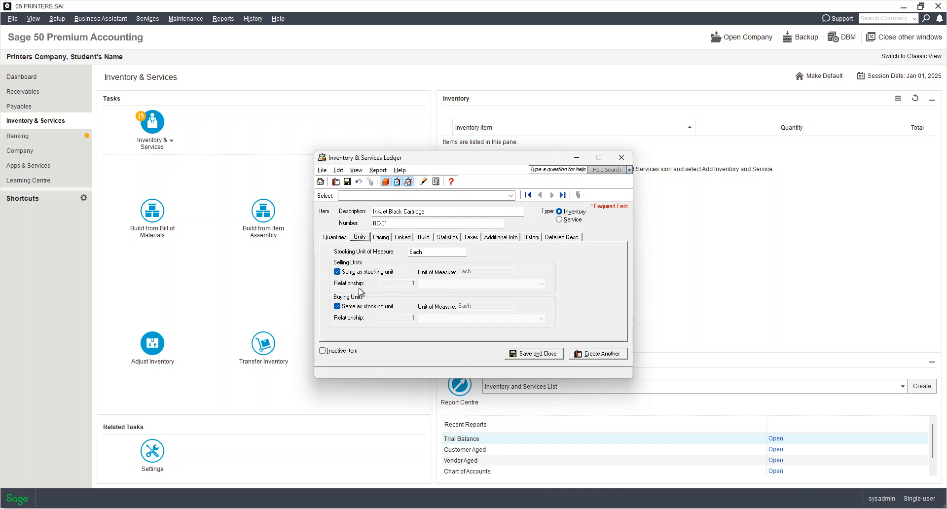
{"action": "left_click", "coordinate": [385, 239]}
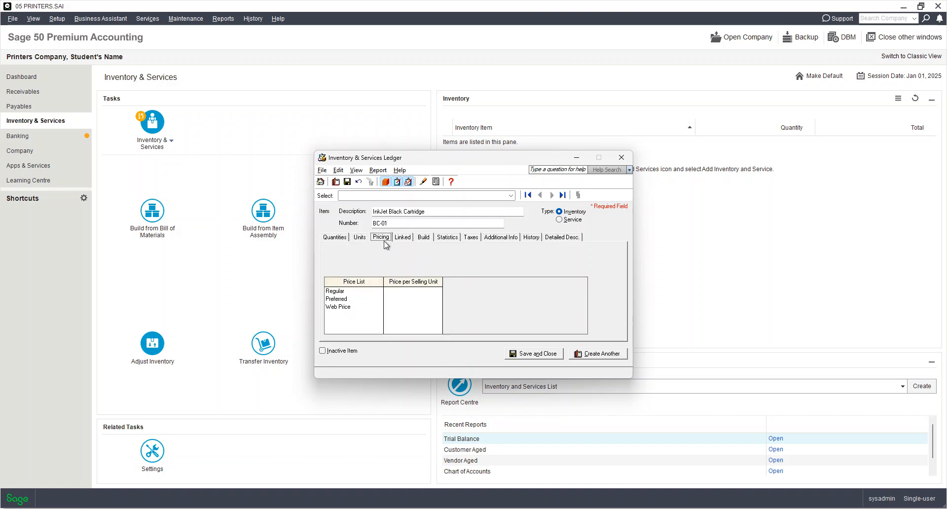
{"action": "left_click", "coordinate": [410, 291]}
{"action": "key", "text": "Escape"}
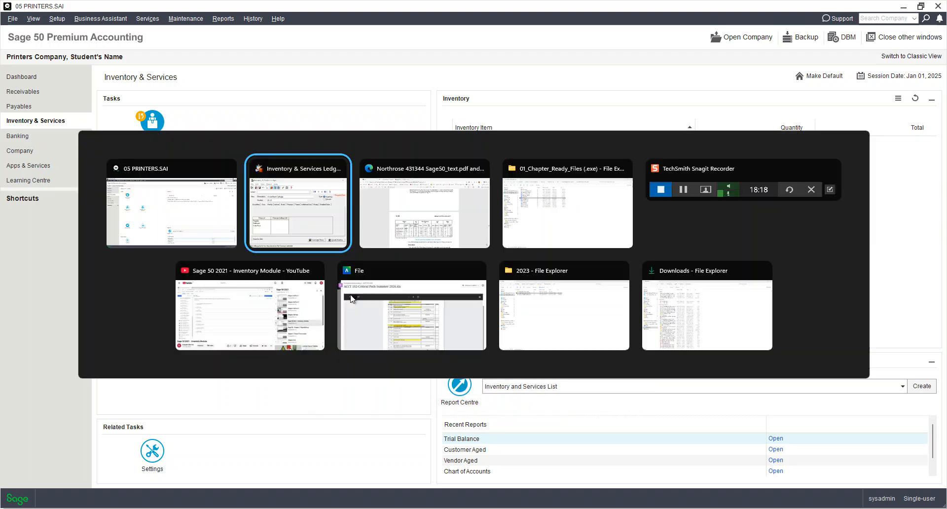
{"action": "key", "text": "alt+Tab"}
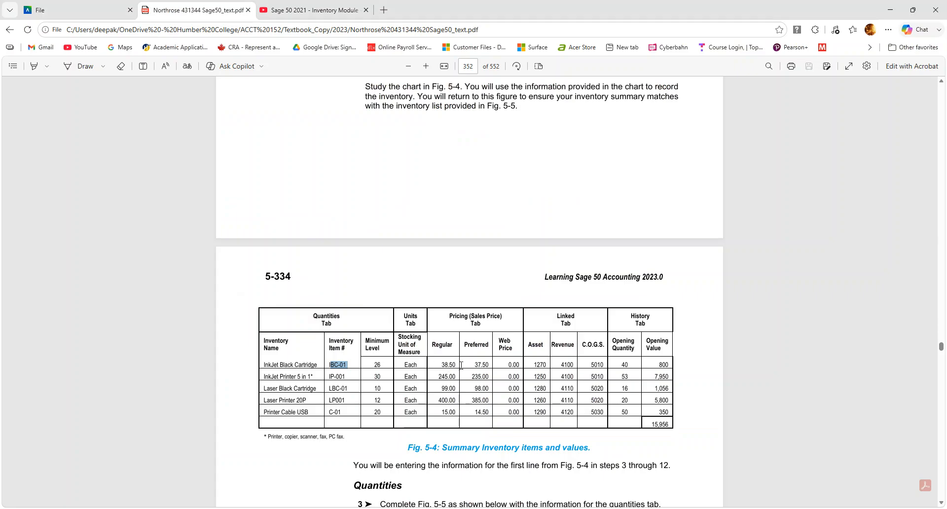
{"action": "key", "text": "alt+Tab"}
{"action": "key", "text": "alt+Tab"}
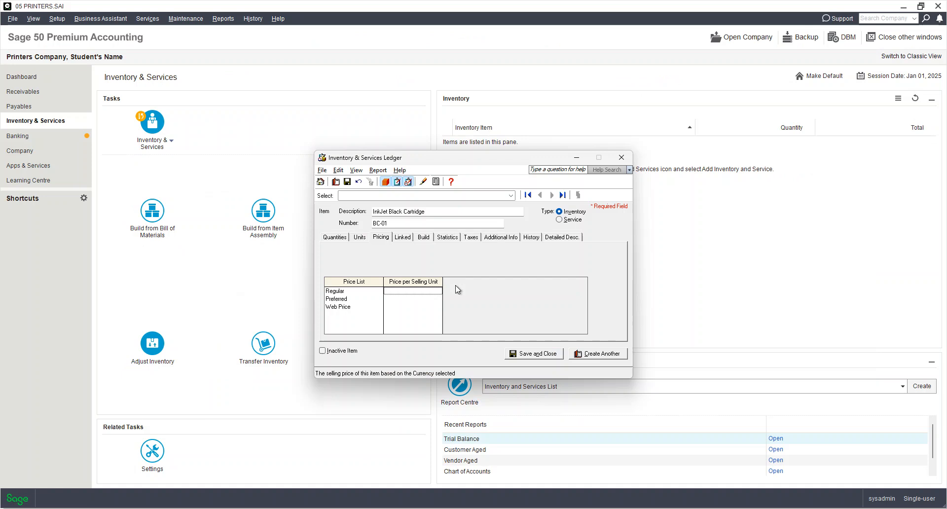
{"action": "type", "text": "35"}
{"action": "key", "text": "Tab"}
{"action": "type", "text": "37.5"}
{"action": "key", "text": "Tab"}
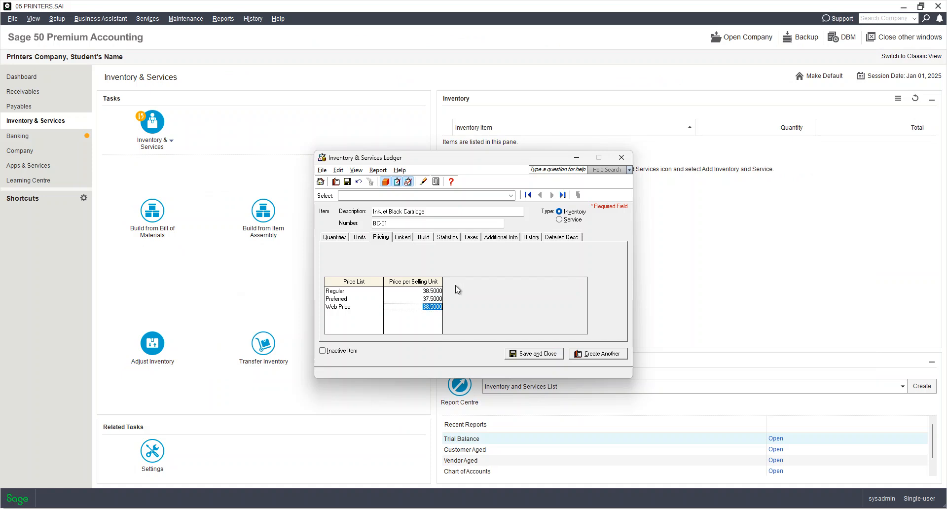
{"action": "key", "text": "Delete"}
{"action": "key", "text": "Tab"}
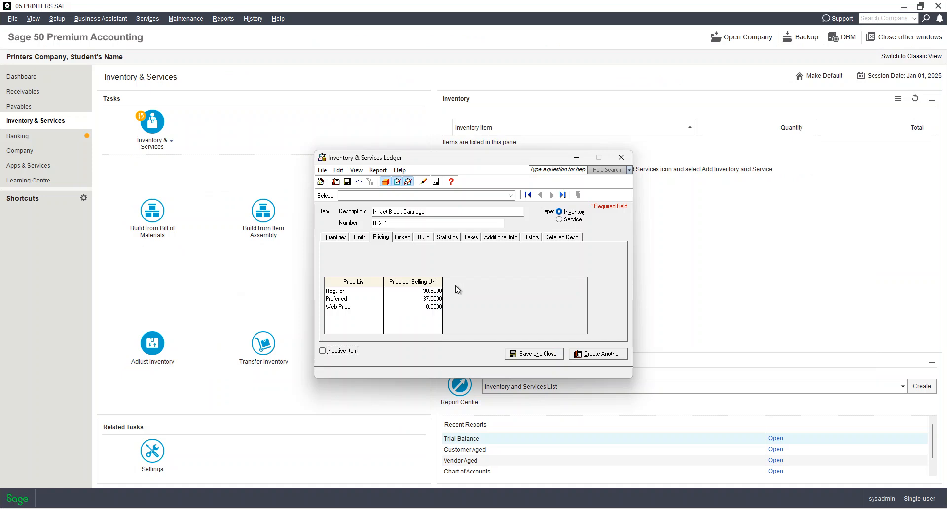
- Look up the InkJet Black Cartridge's asset account in the textbook chart and link 1270 Inventory Ink Cartridges Inkjets in Sage 50
{"action": "left_click", "coordinate": [407, 237]}
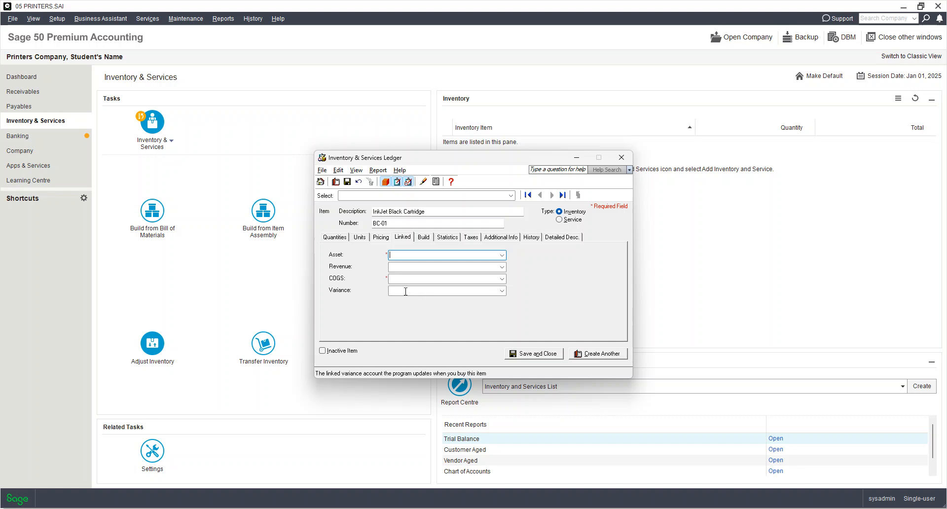
{"action": "key", "text": "alt+Tab"}
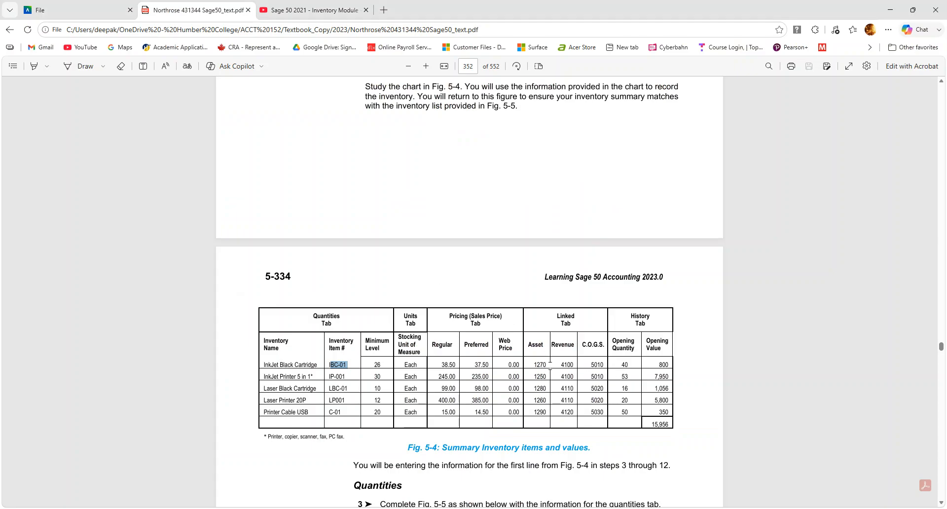
{"action": "key", "text": "alt+Tab"}
{"action": "key", "text": "alt+Tab"}
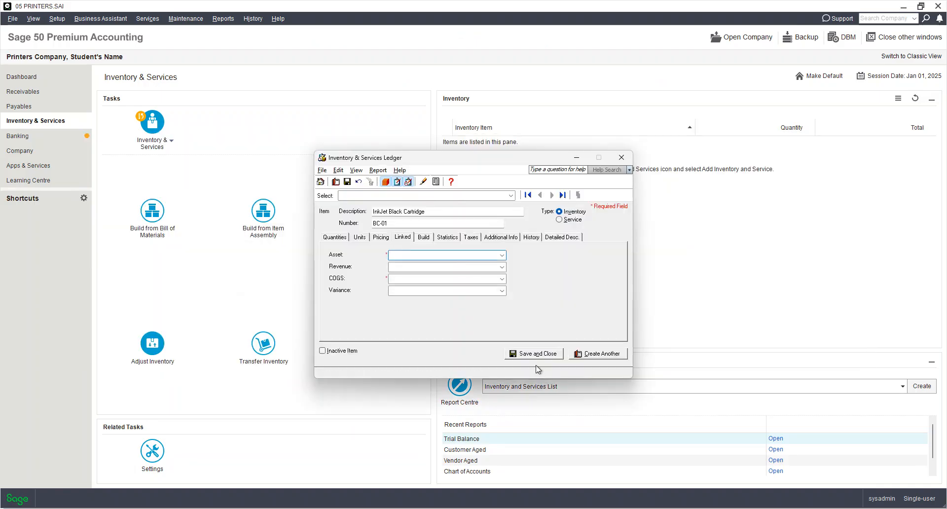
{"action": "type", "text": "1270 Inventory Ink Cartridges Inkjets"}
{"action": "key", "text": "Tab"}
- Link the InkJet Black Cartridge's revenue account to 4100 Sales InkJets and its COGS account to 5010 Cost of Goods Sold- InkJets, following the chart
{"action": "key", "text": "alt+Tab"}
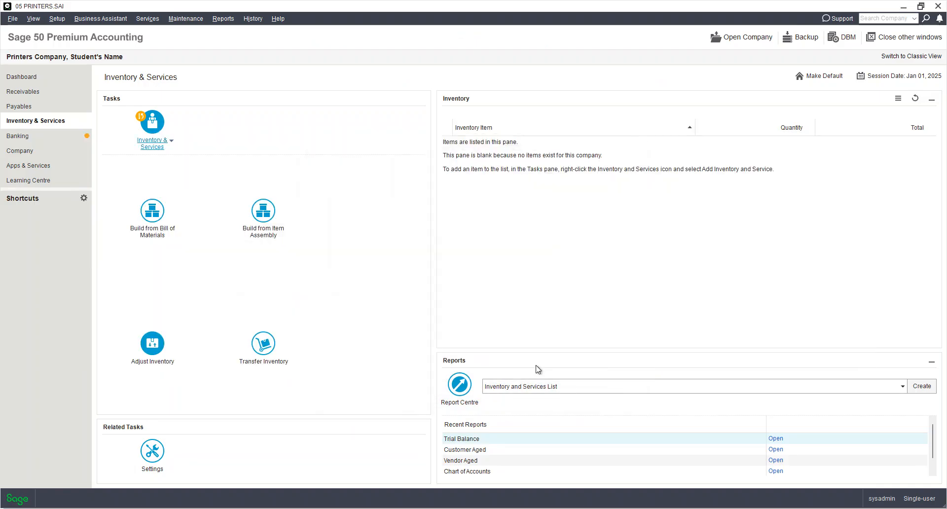
{"action": "key", "text": "alt+Tab"}
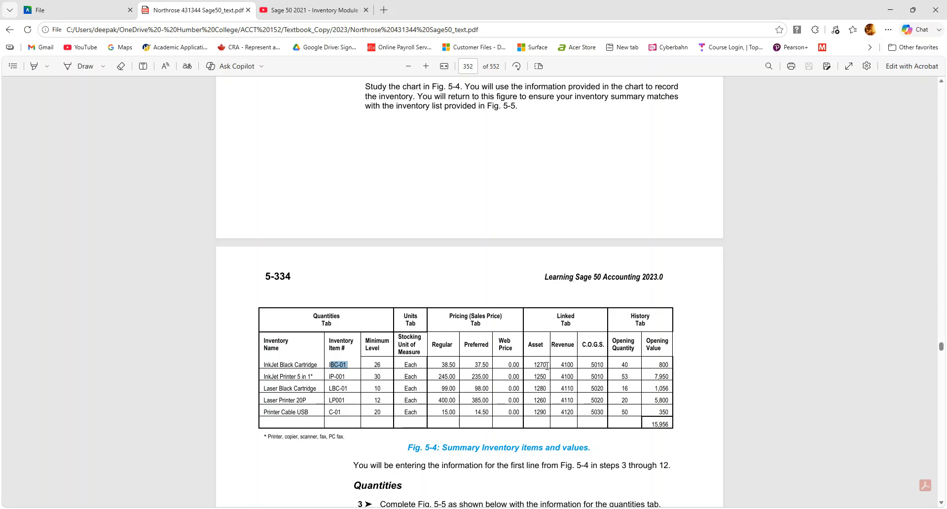
{"action": "key", "text": "alt+Tab"}
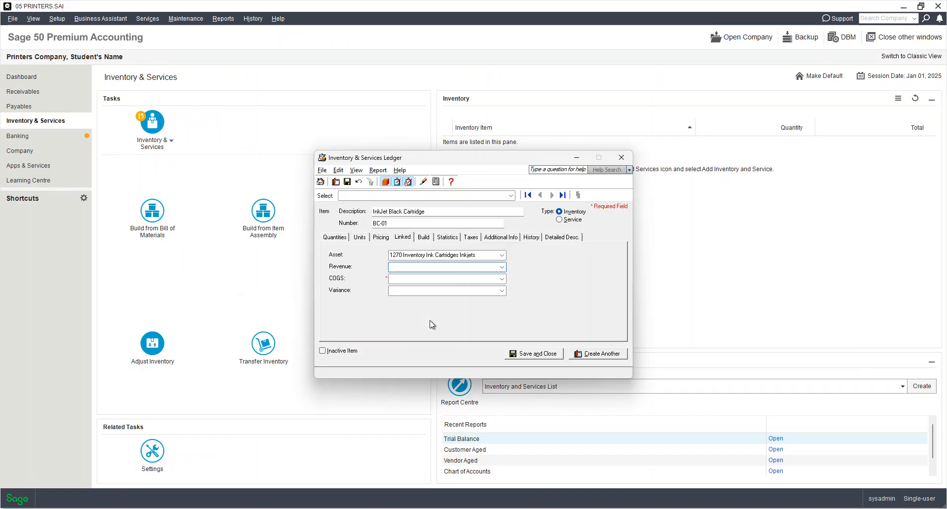
{"action": "type", "text": "4100 Sales InkJets"}
{"action": "key", "text": "alt+Tab"}
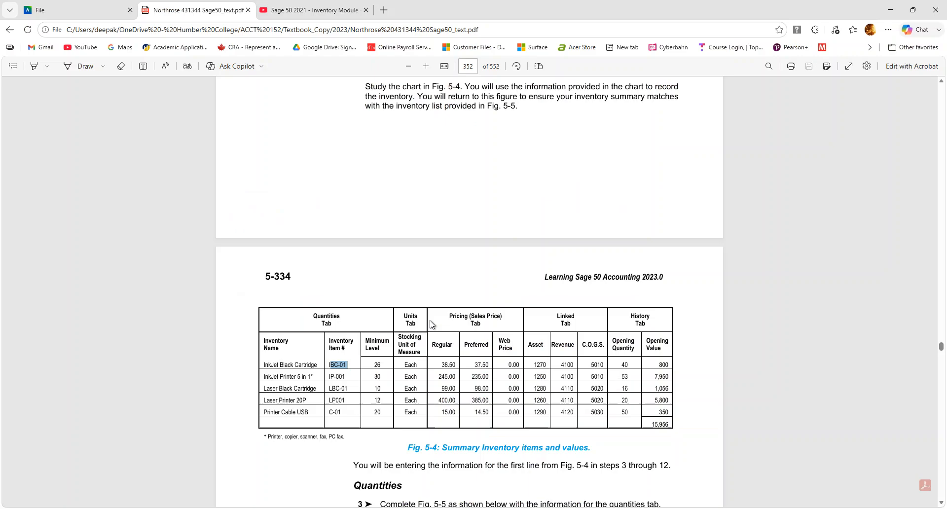
{"action": "key", "text": "alt+Tab"}
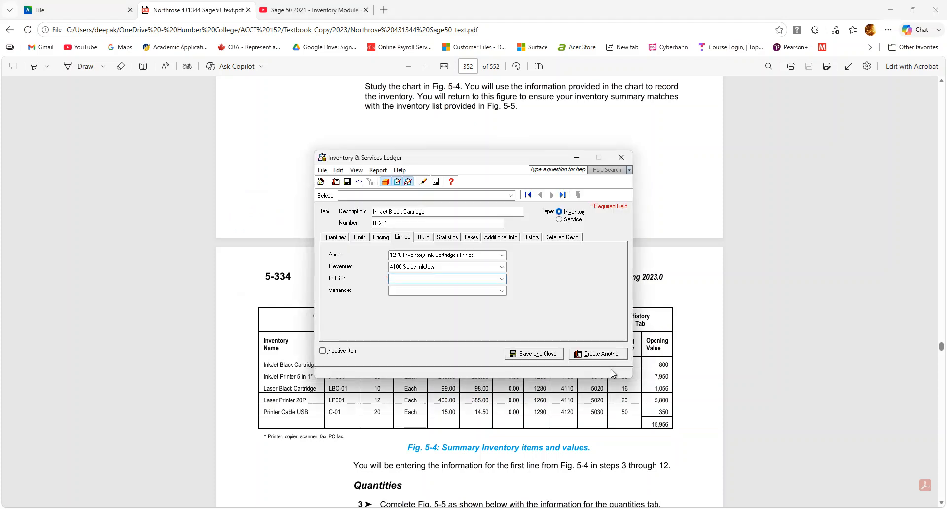
{"action": "type", "text": "5010 Cost of Goods Sold- InkJets"}
{"action": "key", "text": "Tab"}
- Enter opening quantity 40 and opening value 800 in the InkJet Black Cartridge's history, and save the record to create another
{"action": "left_click_drag", "start_coordinate": [497, 160], "coordinate": [529, 113]}
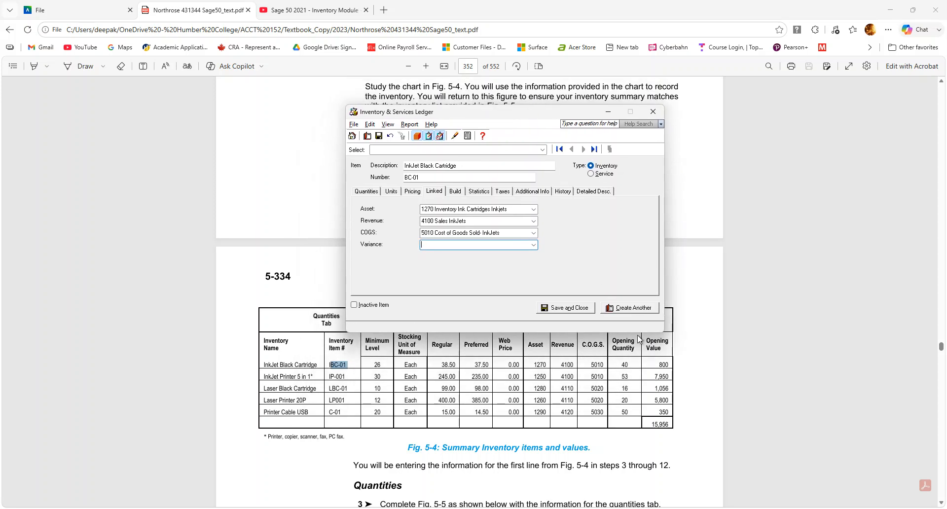
{"action": "left_click", "coordinate": [455, 191]}
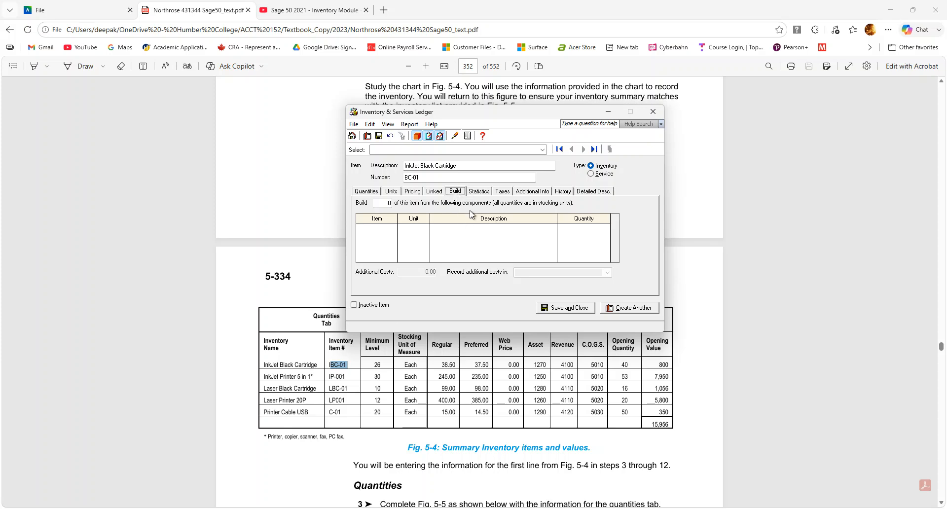
{"action": "left_click", "coordinate": [486, 194]}
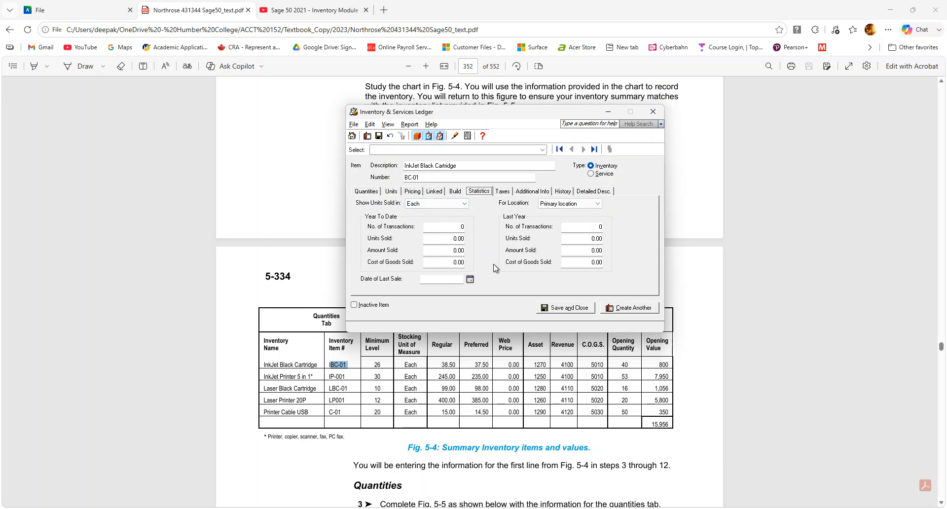
{"action": "left_click", "coordinate": [502, 192]}
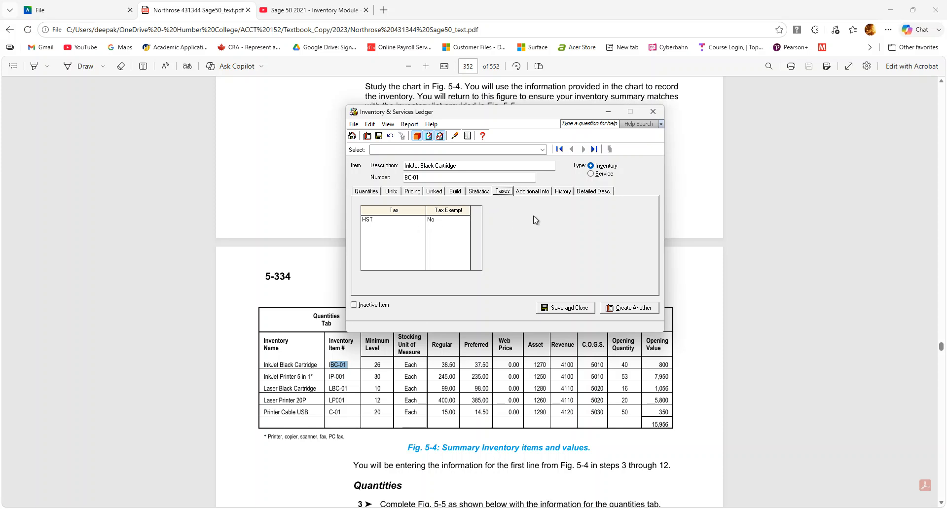
{"action": "left_click", "coordinate": [563, 191]}
{"action": "left_click", "coordinate": [447, 226]}
{"action": "type", "text": "40"}
{"action": "key", "text": "Tab"}
{"action": "type", "text": "800"}
{"action": "key", "text": "Tab"}
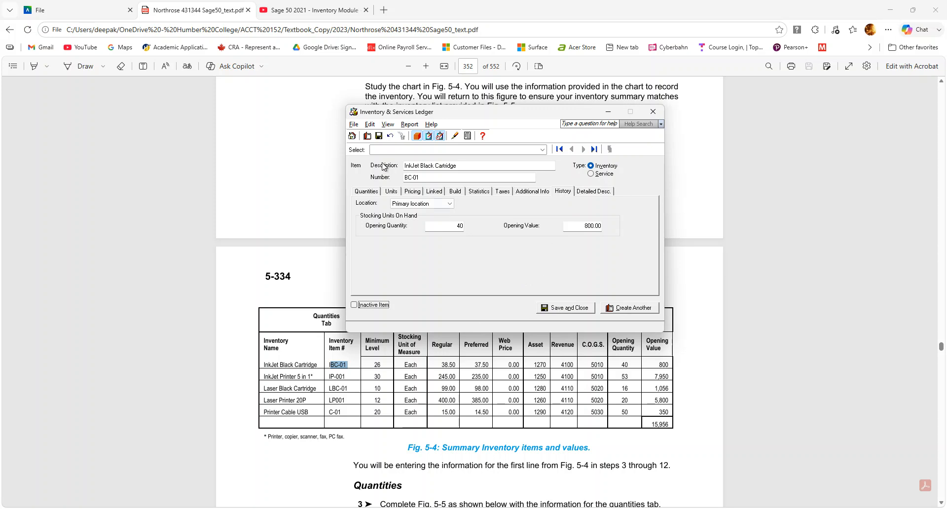
{"action": "left_click", "coordinate": [625, 313]}
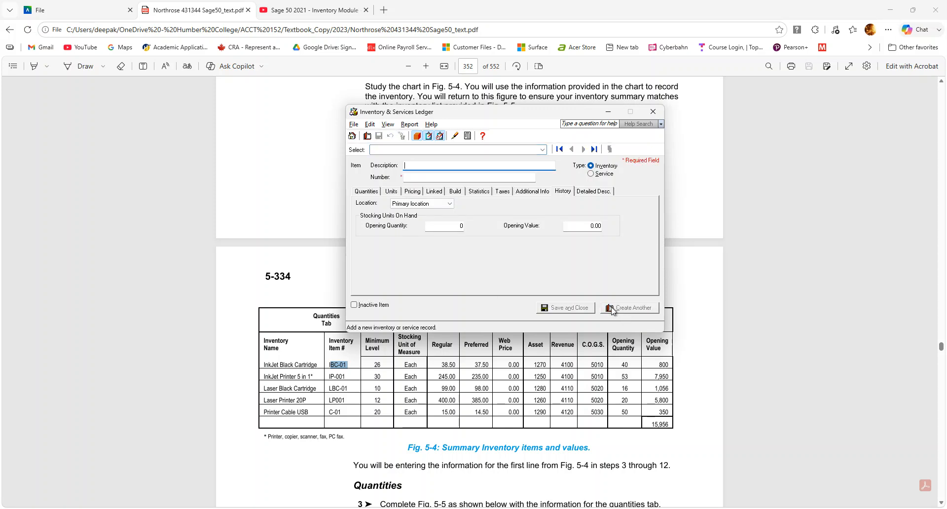
- Copy InkJet Printer 5 in 1* from the textbook chart into the new inventory record's Description in Sage 50
{"action": "mouse_move", "coordinate": [330, 377]}
{"action": "left_mouse_down"}
{"action": "mouse_move", "coordinate": [266, 377]}
{"action": "mouse_move", "coordinate": [314, 371]}
{"action": "left_mouse_up"}
{"action": "key", "text": "ctrl+c"}
{"action": "key", "text": "alt+Tab"}
{"action": "left_click", "coordinate": [418, 166]}
{"action": "key", "text": "ctrl+v"}
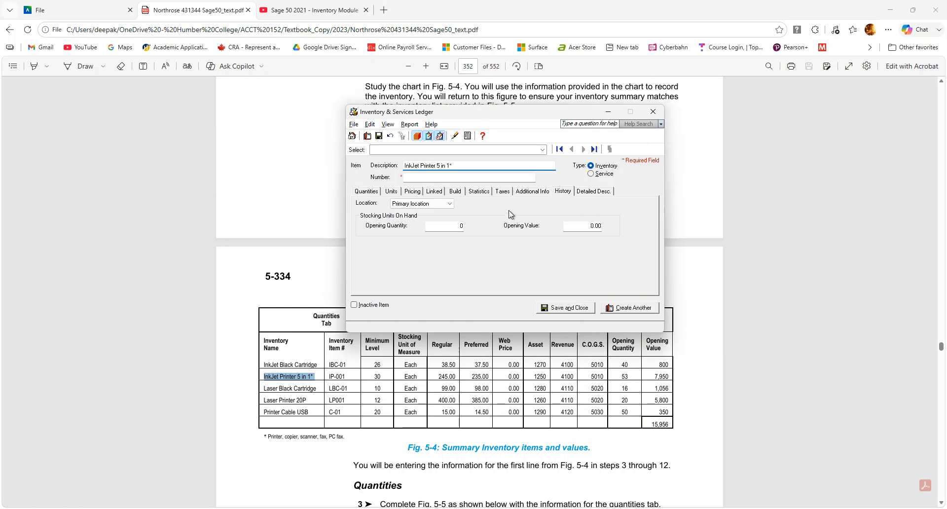
- Copy the InkJet Printer's item number P-001 from the textbook chart into Number in Sage 50, and set its minimum level to 30
{"action": "key", "text": "Tab"}
{"action": "left_click_drag", "start_coordinate": [361, 357], "coordinate": [332, 378]}
{"action": "left_click", "coordinate": [344, 374]}
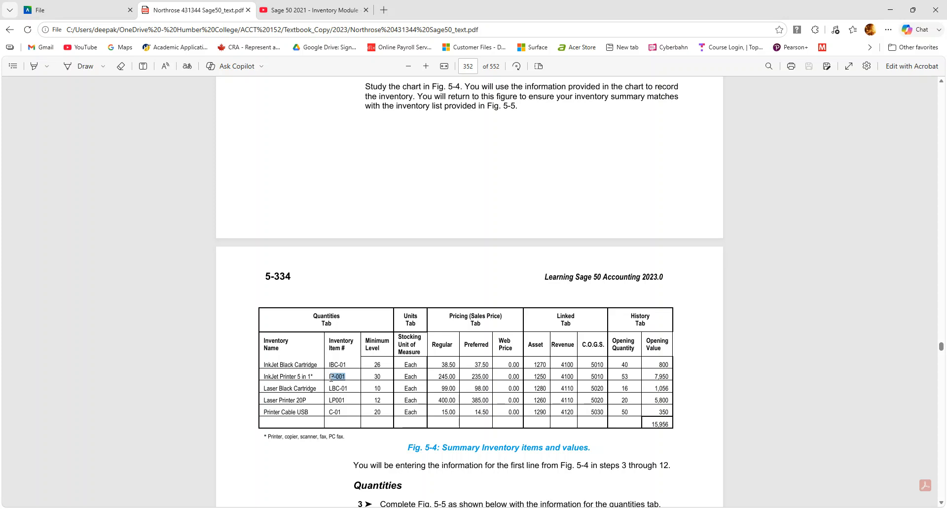
{"action": "key", "text": "ctrl+c"}
{"action": "key", "text": "alt+Tab"}
{"action": "key", "text": "ctrl+v"}
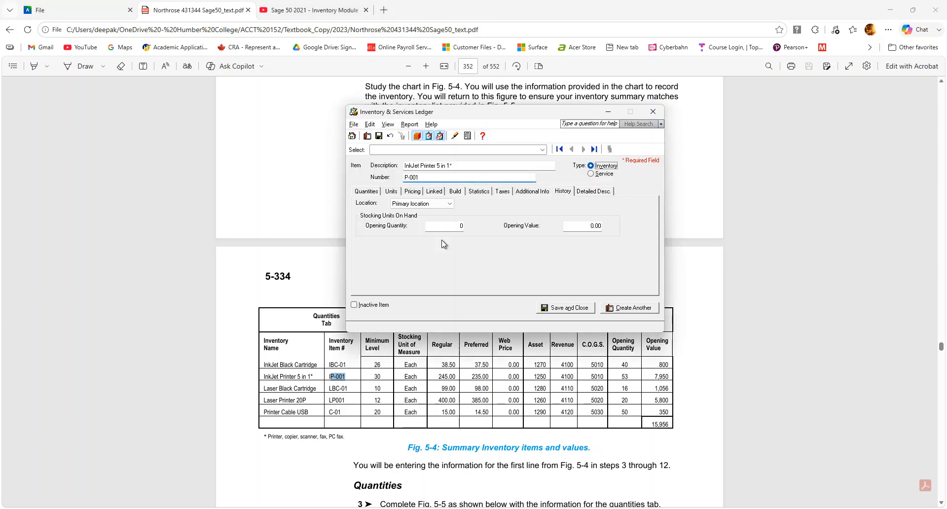
{"action": "left_click", "coordinate": [366, 191]}
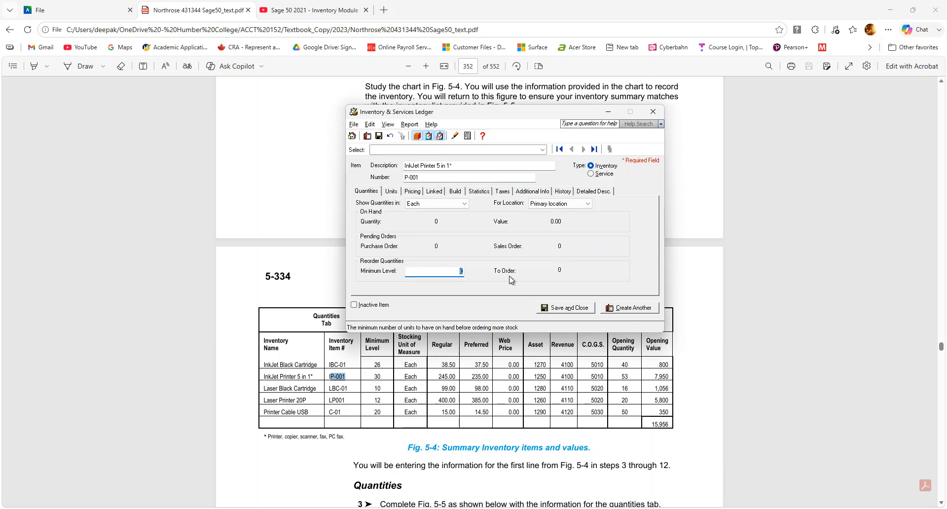
{"action": "type", "text": "30"}
{"action": "key", "text": "Tab"}
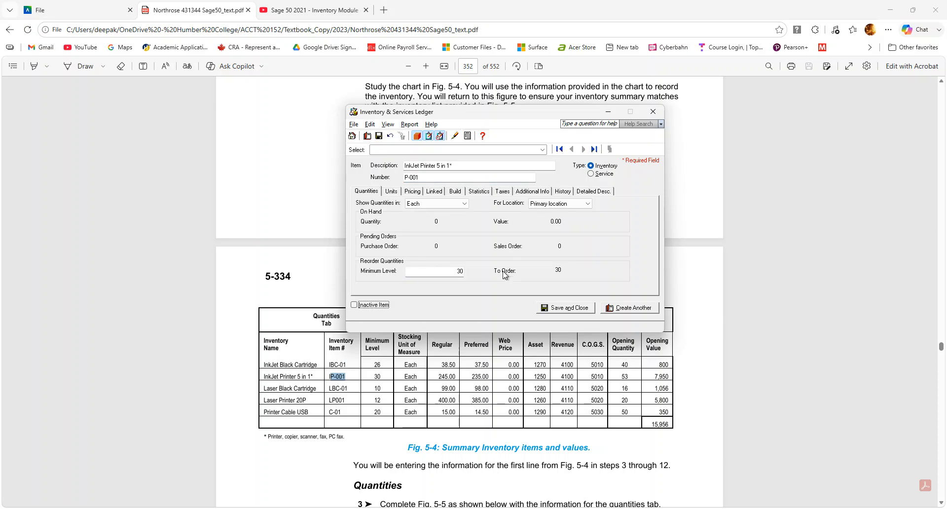
- Set the InkJet Printer 5 in 1* selling prices to 245 for Regular and 235 for Preferred
{"action": "left_click", "coordinate": [398, 194]}
{"action": "left_click", "coordinate": [420, 195]}
{"action": "left_click", "coordinate": [441, 245]}
{"action": "type", "text": "24"}
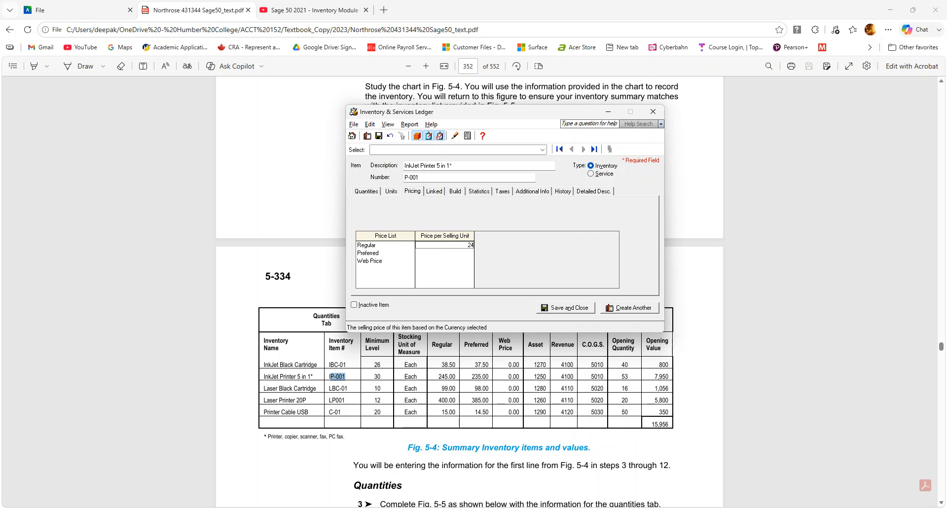
{"action": "type", "text": "5"}
{"action": "left_click", "coordinate": [440, 250]}
{"action": "type", "text": "235"}
{"action": "key", "text": "Tab"}
{"action": "key", "text": "Tab"}
- Link the InkJet Printer to asset 1250 Inventory Inkjet Printers, revenue 4100 Sales InkJets and COGS 5010 Cost of Goods Sold- InkJets
{"action": "left_click", "coordinate": [433, 191]}
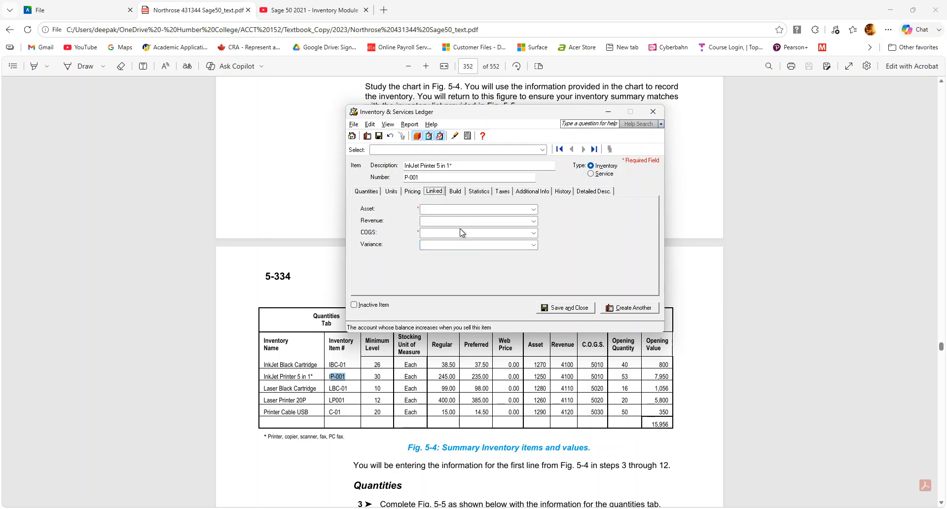
{"action": "key", "text": "Tab"}
{"action": "type", "text": "1250"}
{"action": "key", "text": "Tab"}
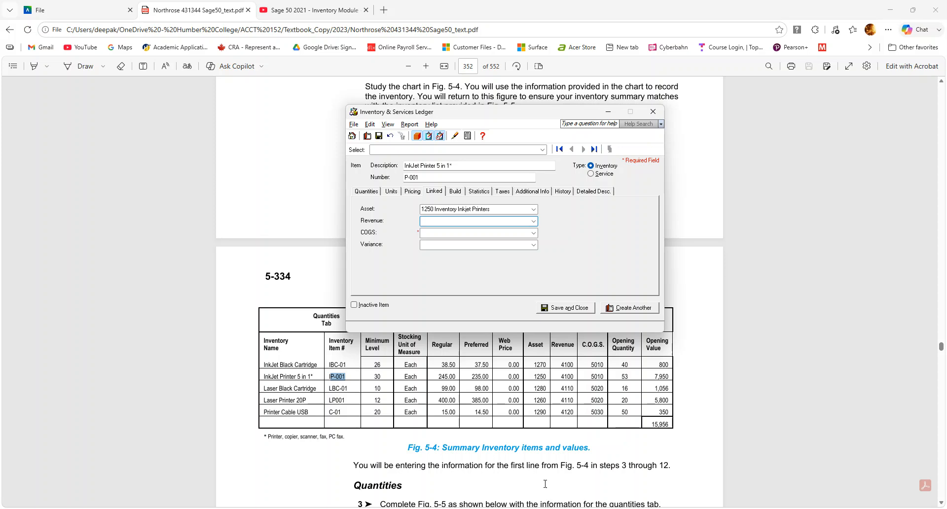
{"action": "type", "text": "4100"}
{"action": "key", "text": "Tab"}
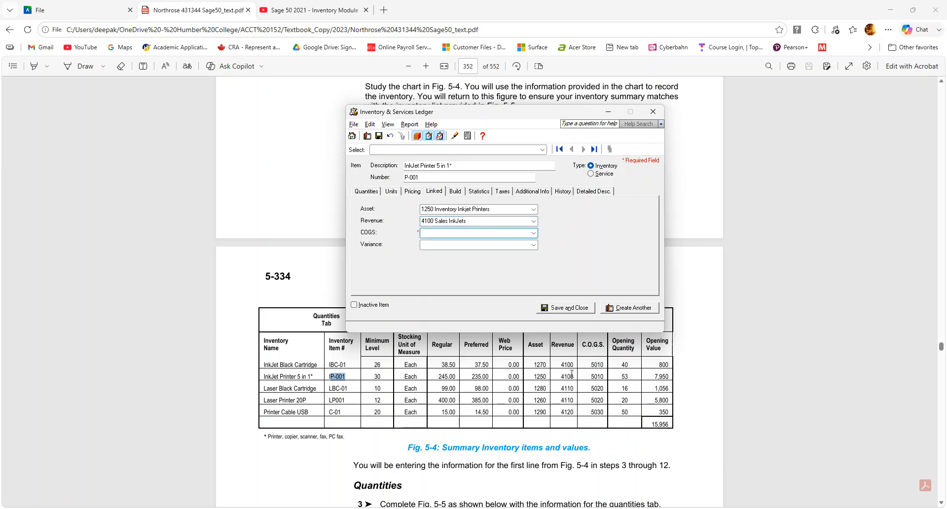
{"action": "type", "text": "5010"}
{"action": "key", "text": "Tab"}
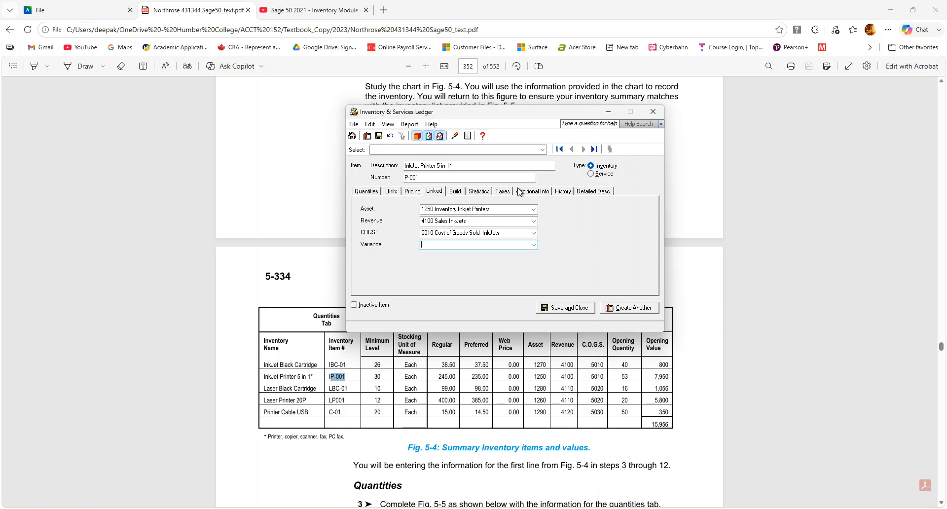
- Enter opening quantity 53 and opening value 7,950 in the InkJet Printer's history, and save the record to create another
{"action": "left_click", "coordinate": [562, 191]}
{"action": "key", "text": "Tab"}
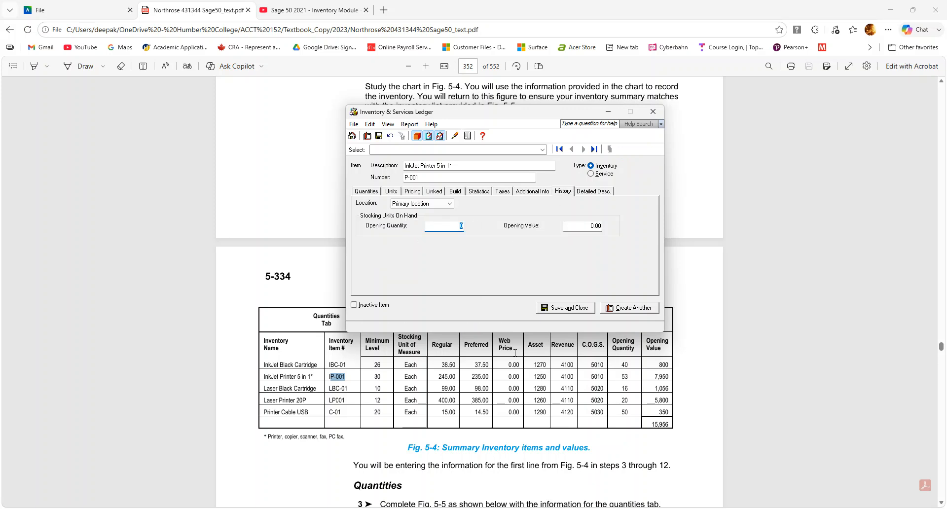
{"action": "type", "text": "53"}
{"action": "key", "text": "Tab"}
{"action": "type", "text": "79"}
{"action": "key", "text": "Tab"}
{"action": "left_click", "coordinate": [637, 311]}
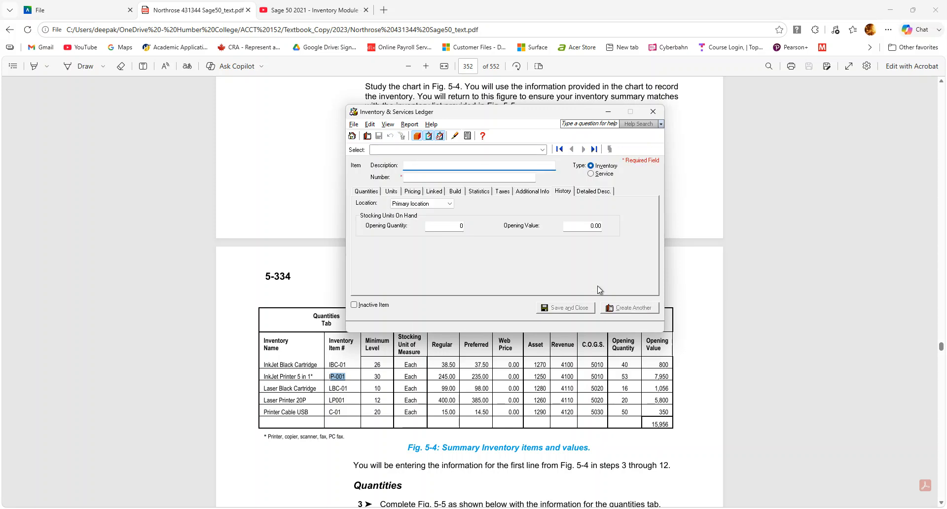
- Copy Laser Black Cartridge from the textbook chart into the new inventory record's Description in Sage 50
{"action": "left_click", "coordinate": [324, 385]}
{"action": "left_click_drag", "start_coordinate": [317, 389], "coordinate": [256, 386]}
{"action": "key", "text": "ctrl+c"}
{"action": "key", "text": "alt+Tab"}
{"action": "key", "text": "ctrl+v"}
- Copy item number LBC-01 from the textbook chart into the Laser Black Cartridge's Number in Sage 50, and set its minimum level to 10
{"action": "key", "text": "alt+Tab"}
{"action": "mouse_move", "coordinate": [349, 389]}
{"action": "left_mouse_down"}
{"action": "mouse_move", "coordinate": [325, 387]}
{"action": "mouse_move", "coordinate": [350, 386]}
{"action": "left_mouse_up"}
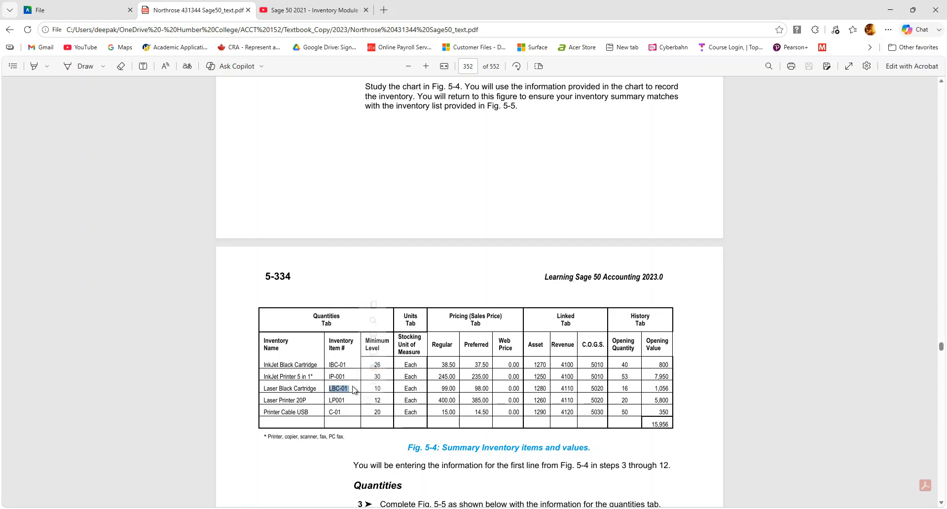
{"action": "key", "text": "alt+Tab"}
{"action": "left_click", "coordinate": [436, 178]}
{"action": "key", "text": "ctrl+v"}
{"action": "left_click", "coordinate": [366, 191]}
{"action": "left_click", "coordinate": [427, 270]}
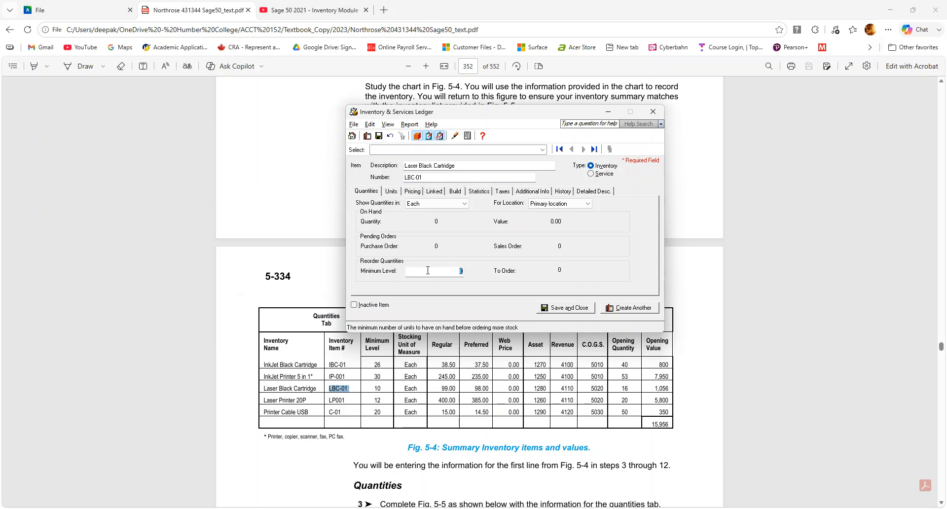
{"action": "type", "text": "10"}
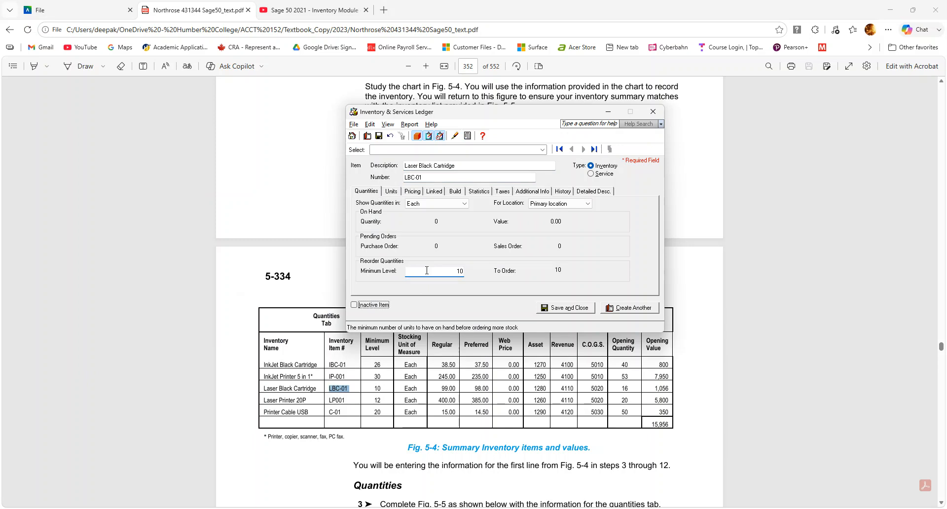
- Set the Laser Black Cartridge's selling prices to 99 for Regular, 98 for Preferred and 0 for Web Price
{"action": "left_click", "coordinate": [391, 191]}
{"action": "left_click", "coordinate": [414, 191]}
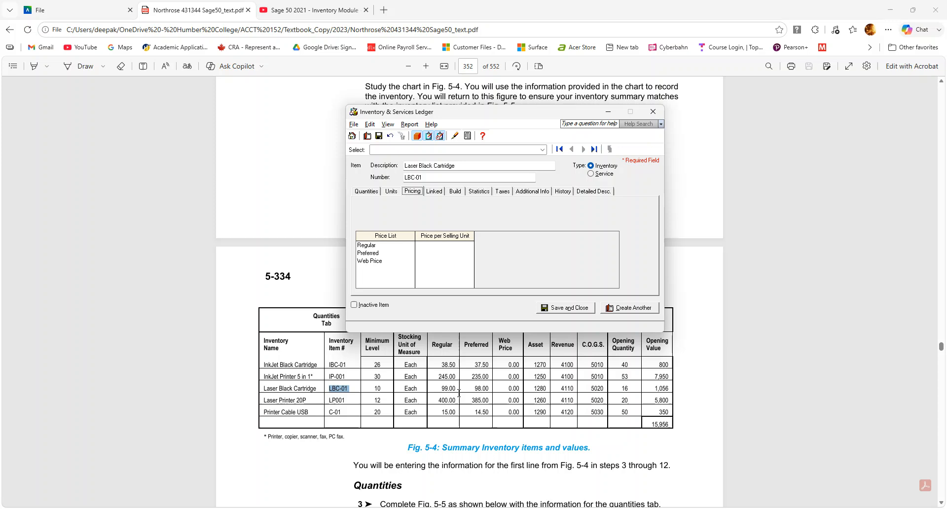
{"action": "left_click", "coordinate": [438, 245]}
{"action": "type", "text": "99"}
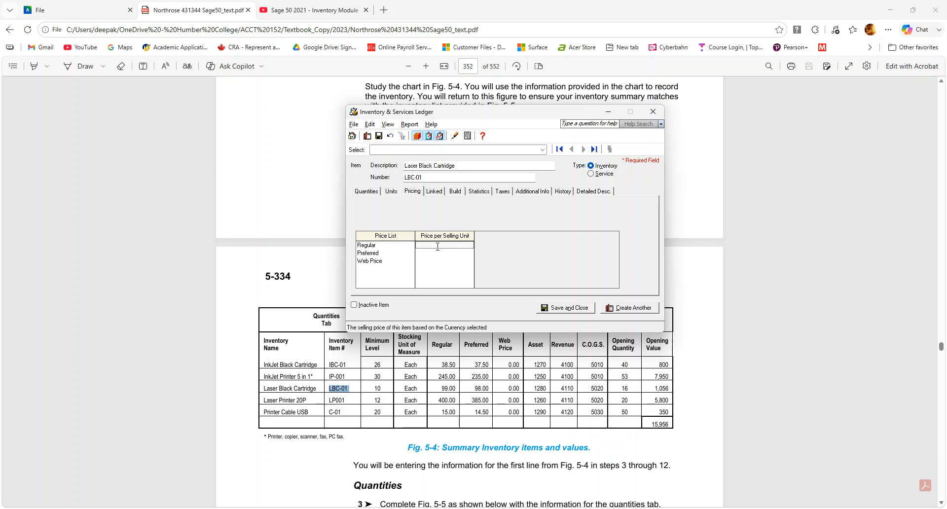
{"action": "left_click", "coordinate": [430, 253]}
{"action": "type", "text": "98"}
{"action": "key", "text": "Tab"}
{"action": "type", "text": "0"}
{"action": "key", "text": "Tab"}
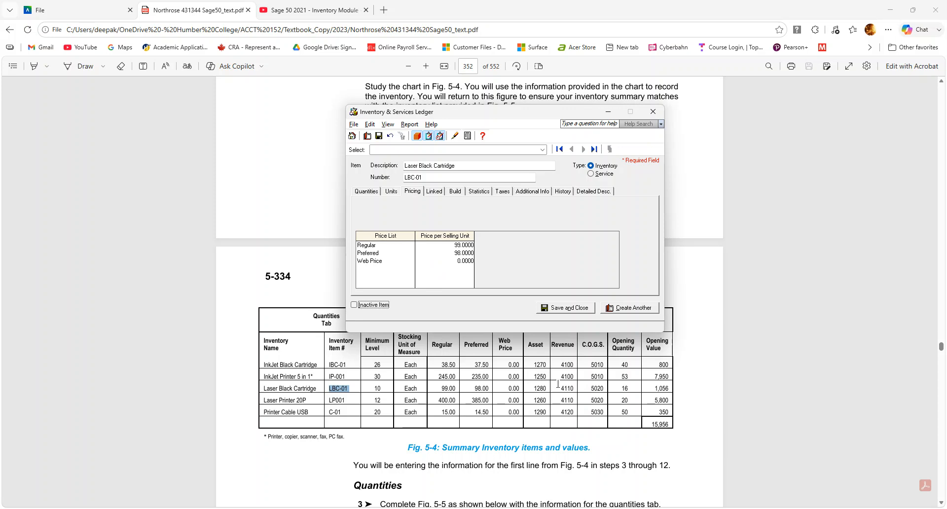
- Link the Laser Black Cartridge to asset 1280 Inventory Ink Cartridges - Lasers, revenue 4110 Sales Lasers and COGS 5020 Cost of Goods Sold -Lasers
{"action": "left_click", "coordinate": [440, 191]}
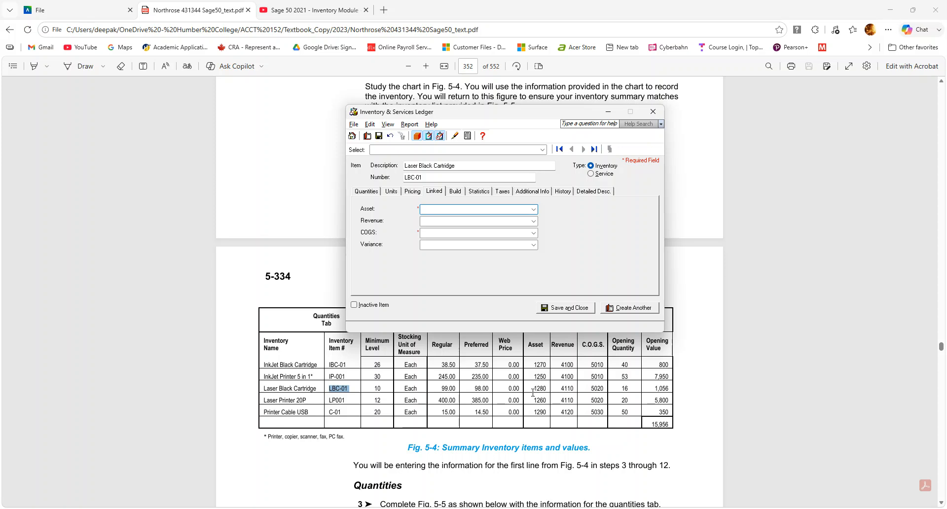
{"action": "type", "text": "1280"}
{"action": "key", "text": "Tab"}
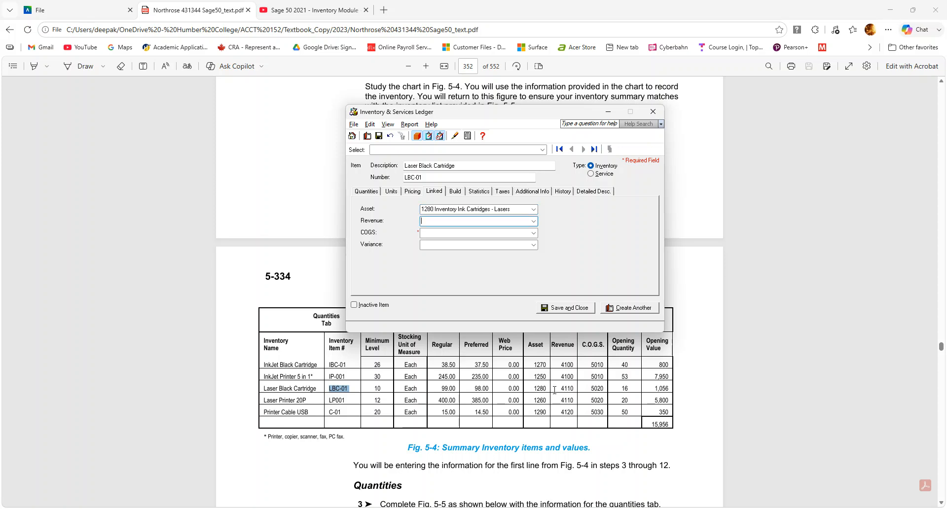
{"action": "type", "text": "4100 Sales InkJets"}
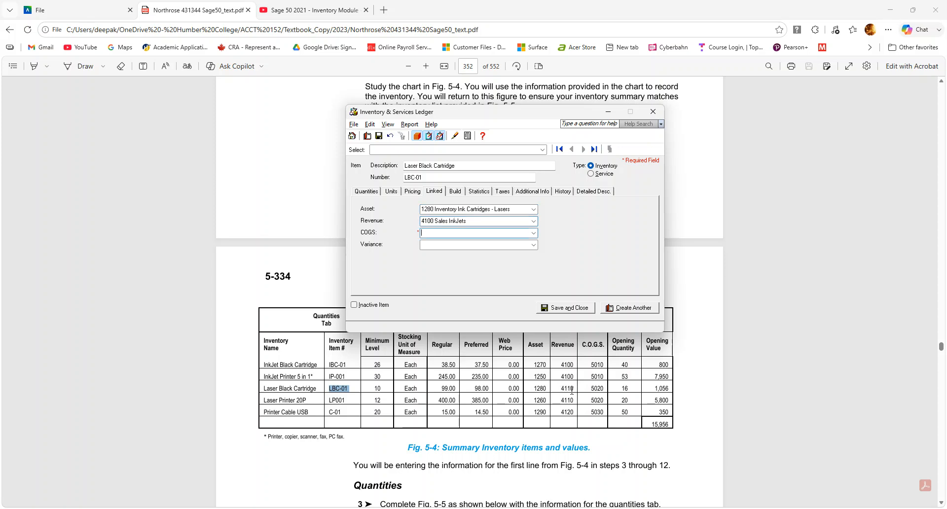
{"action": "key", "text": "BackSpace"}
{"action": "type", "text": "110"}
{"action": "key", "text": "Tab"}
{"action": "type", "text": "5"}
{"action": "key", "text": "Tab"}
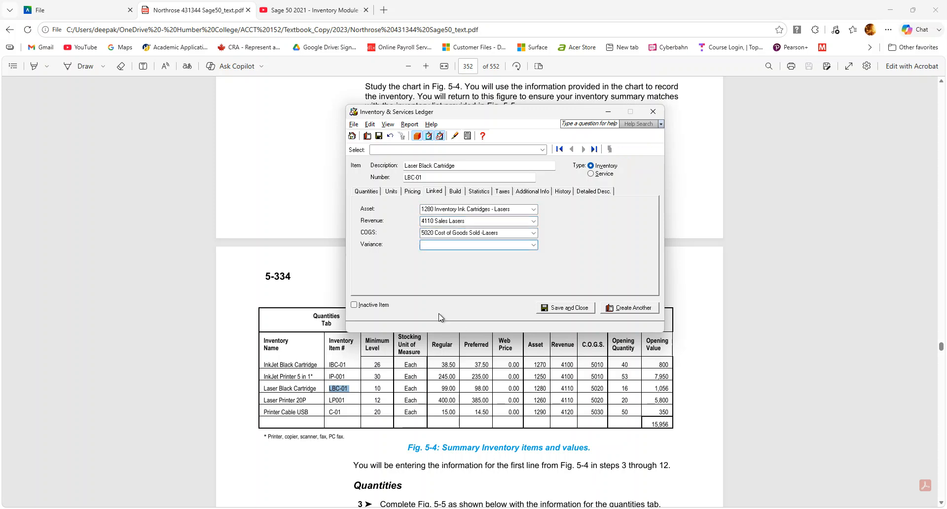
- Enter opening quantity 16 and opening value 1,056 in the Laser Black Cartridge's history
{"action": "left_click", "coordinate": [570, 191]}
{"action": "left_click", "coordinate": [444, 224]}
{"action": "type", "text": "16"}
{"action": "key", "text": "Tab"}
{"action": "type", "text": "1,"}
{"action": "type", "text": "056"}
{"action": "key", "text": "Tab"}
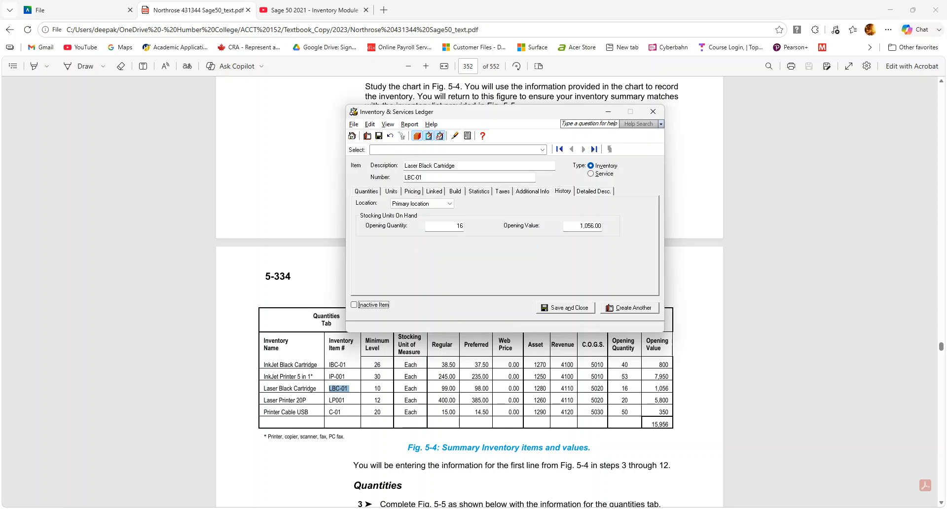
- Save the Laser Black Cartridge record to create another, and copy Laser Printer 20P from the textbook chart into the new record's Description
{"action": "left_click", "coordinate": [303, 397]}
{"action": "left_click_drag", "start_coordinate": [308, 399], "coordinate": [263, 398]}
{"action": "key", "text": "ctrl+c"}
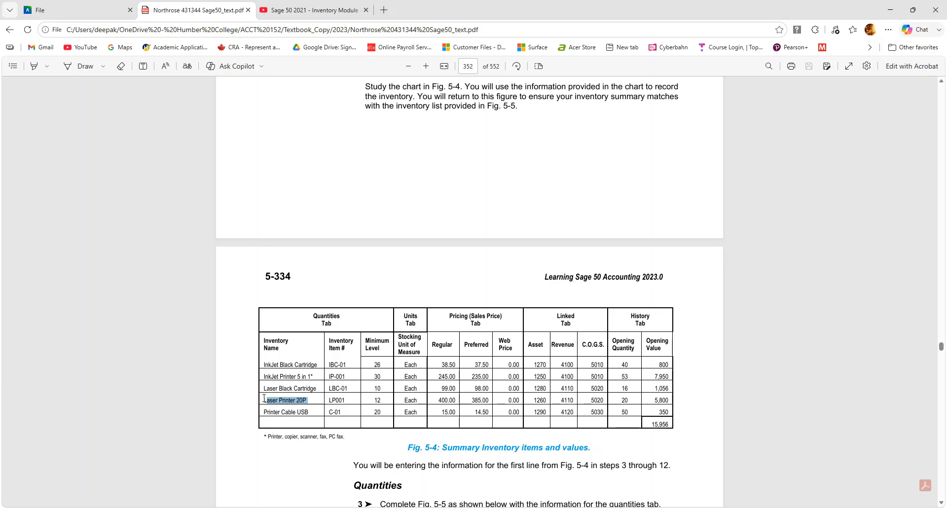
{"action": "key", "text": "alt+Tab"}
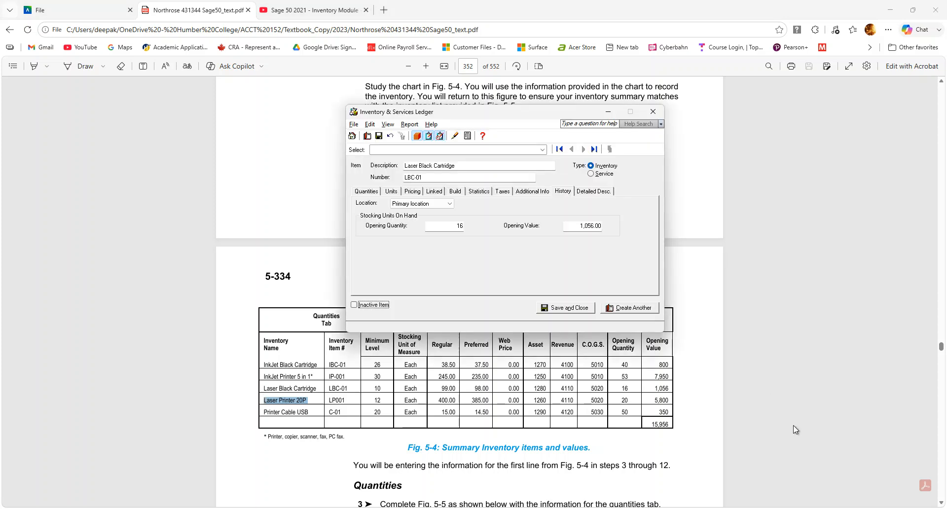
{"action": "left_click", "coordinate": [650, 308]}
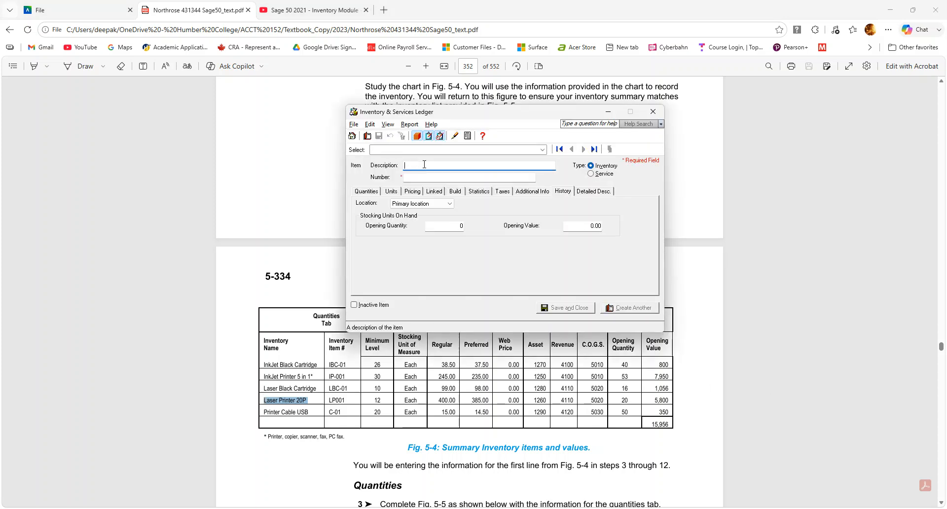
{"action": "key", "text": "ctrl+v"}
- Copy item number LP001 from the textbook chart into the Laser Printer 20P's Number in Sage 50, and set its minimum level to 12
{"action": "mouse_move", "coordinate": [348, 403]}
{"action": "left_mouse_down"}
{"action": "mouse_move", "coordinate": [331, 403]}
{"action": "mouse_move", "coordinate": [330, 389]}
{"action": "mouse_move", "coordinate": [329, 400]}
{"action": "mouse_move", "coordinate": [347, 400]}
{"action": "left_mouse_up"}
{"action": "left_click", "coordinate": [329, 400]}
{"action": "key", "text": "ctrl+c"}
{"action": "key", "text": "alt+Tab"}
{"action": "left_click", "coordinate": [441, 178]}
{"action": "key", "text": "ctrl+v"}
{"action": "left_click", "coordinate": [362, 193]}
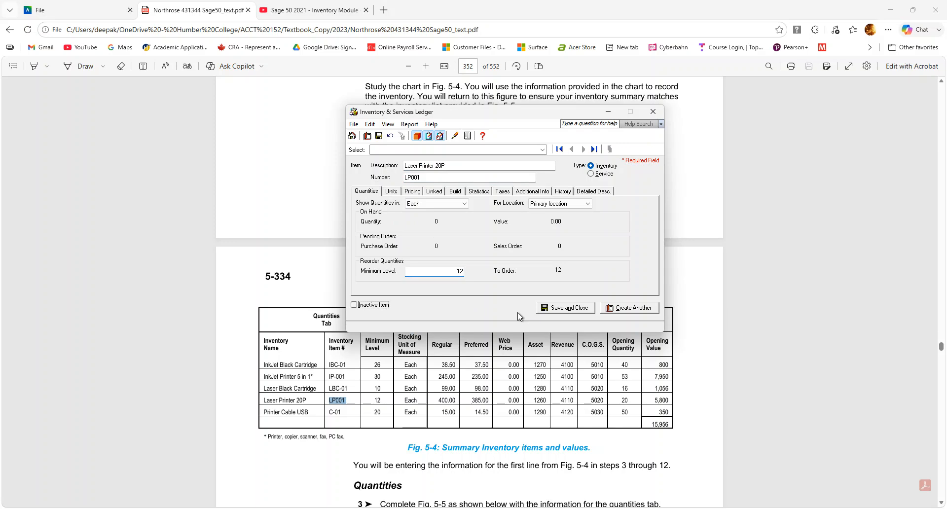
- Set the Laser Printer 20P's selling prices to 400 for Regular, 385 for Preferred and 0 for Web Price
{"action": "left_click", "coordinate": [411, 191]}
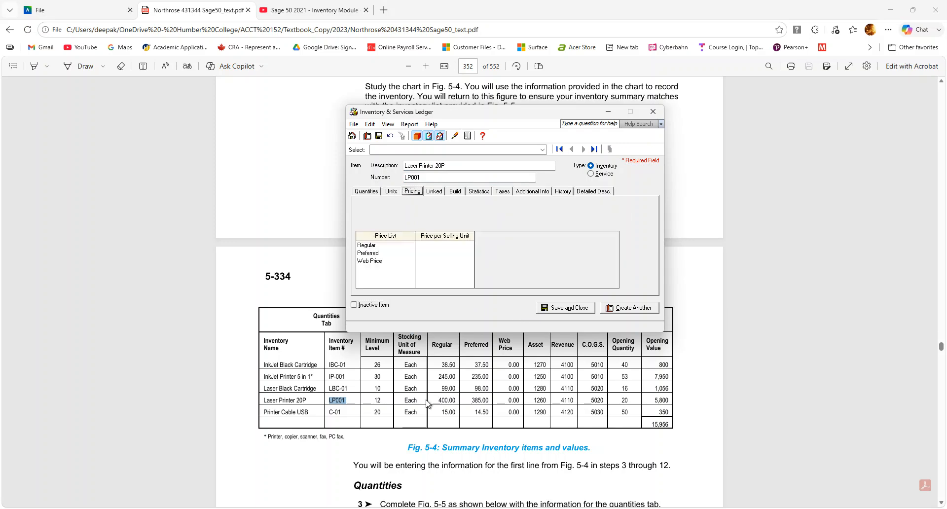
{"action": "left_click", "coordinate": [439, 242]}
{"action": "type", "text": "400"}
{"action": "key", "text": "Tab"}
{"action": "type", "text": "385"}
{"action": "key", "text": "Tab"}
{"action": "type", "text": "0"}
{"action": "key", "text": "Tab"}
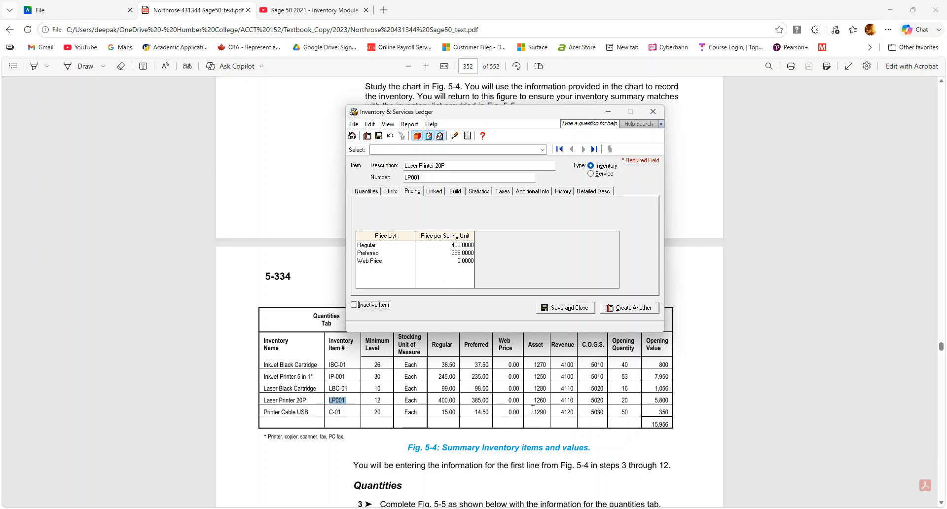
- Link the Laser Printer 20P to asset 1260 Inventory Laser Printers, revenue 4110 Sales Lasers and COGS 5020 Cost of Goods Sold -Lasers
{"action": "left_click", "coordinate": [440, 192]}
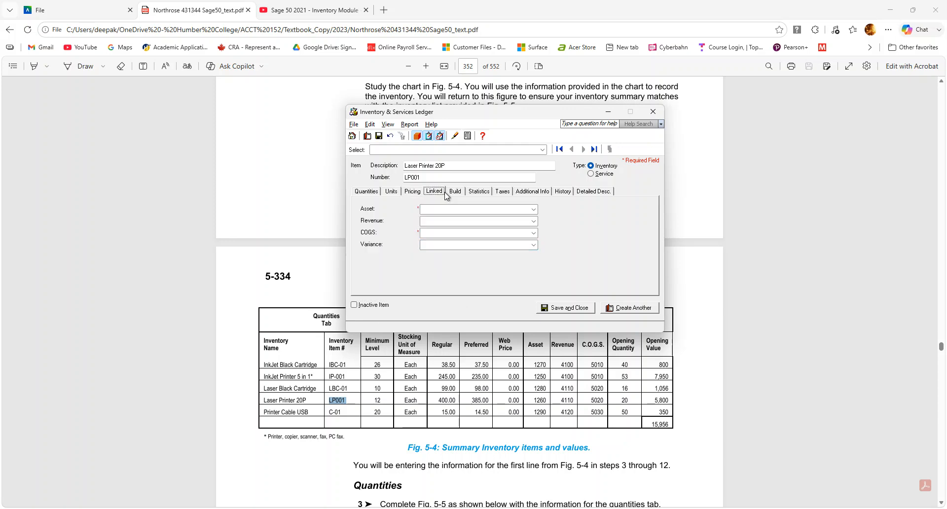
{"action": "type", "text": "1260"}
{"action": "key", "text": "Tab"}
{"action": "key", "text": "Tab"}
{"action": "type", "text": "5020"}
{"action": "key", "text": "Tab"}
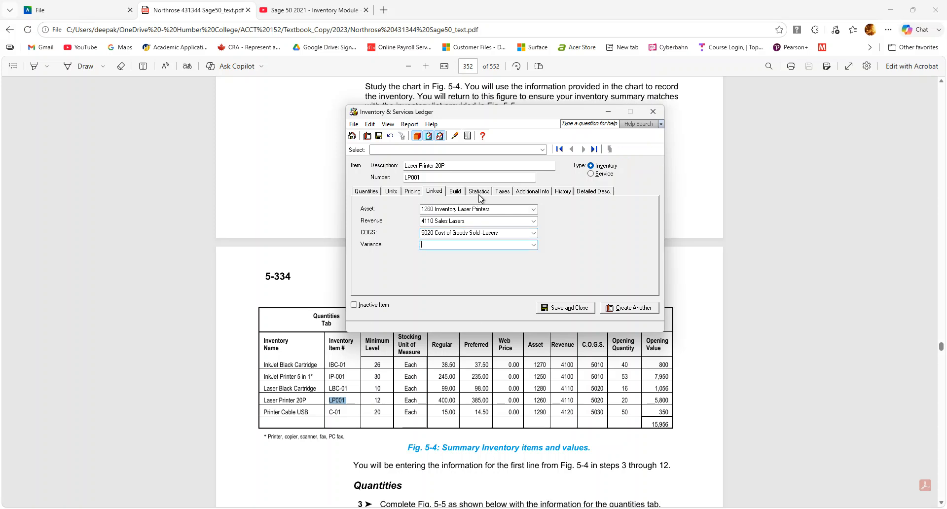
- Enter opening quantity 20 and opening value 5,800 in the Laser Printer 20P's history, and save the record to create another
{"action": "left_click", "coordinate": [563, 191]}
{"action": "left_click", "coordinate": [449, 227]}
{"action": "type", "text": "20"}
{"action": "key", "text": "Tab"}
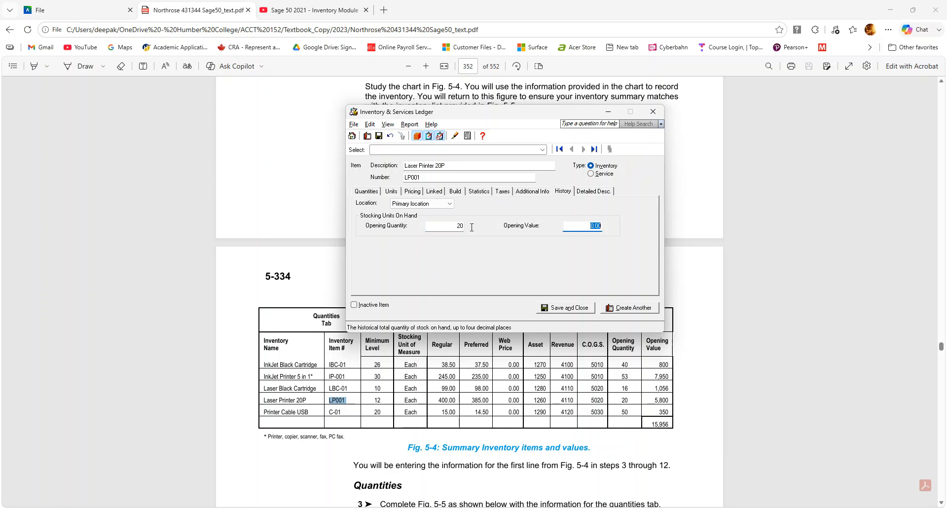
{"action": "type", "text": "5,"}
{"action": "type", "text": "800"}
{"action": "key", "text": "Tab"}
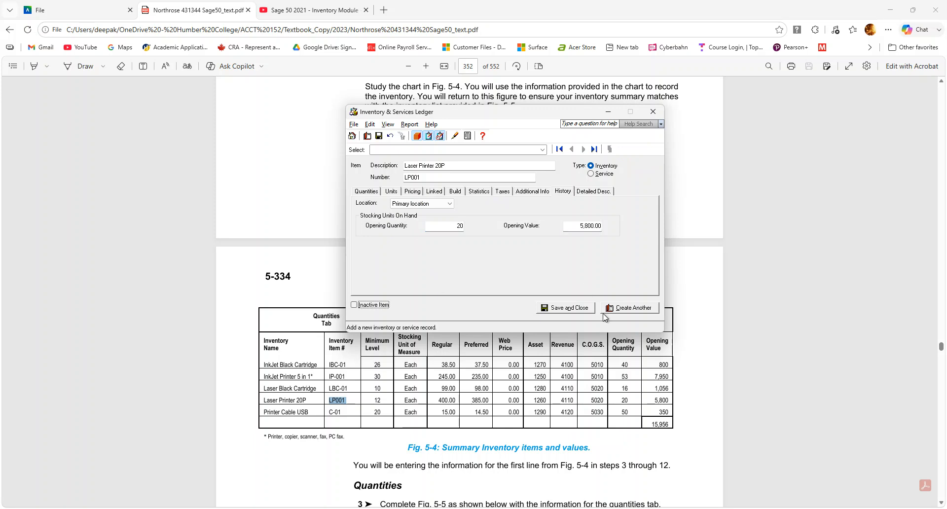
{"action": "left_click", "coordinate": [650, 311]}
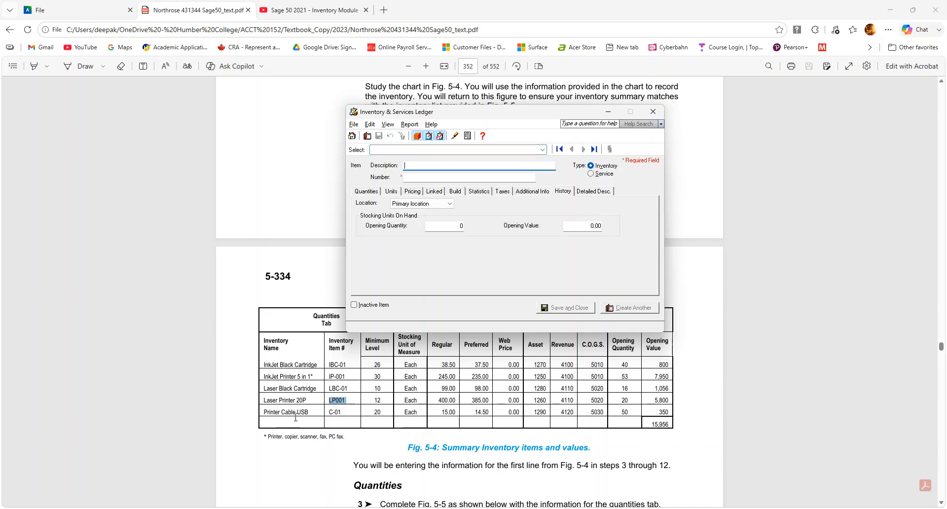
- Copy Printer Cable USB from the textbook chart into the new Sage 50 item's Description, and enter C-01 as its Number
{"action": "double_click", "coordinate": [306, 411]}
{"action": "double_click", "coordinate": [264, 411]}
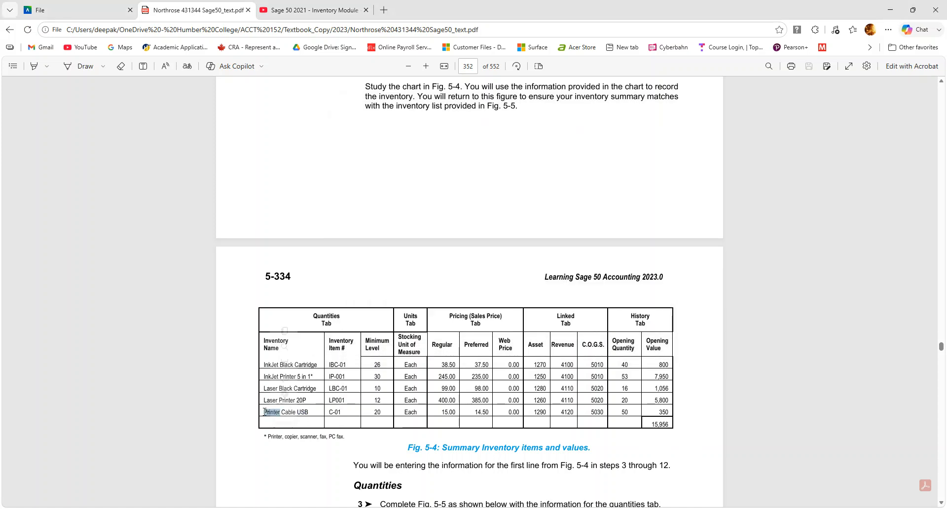
{"action": "left_click", "coordinate": [299, 411]}
{"action": "left_click", "coordinate": [271, 433]}
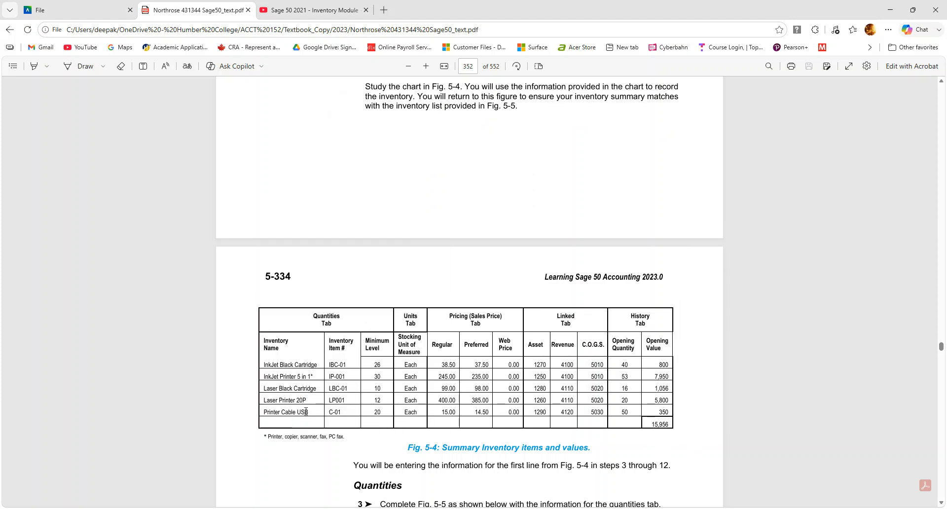
{"action": "left_click_drag", "start_coordinate": [309, 412], "coordinate": [255, 411]}
{"action": "key", "text": "ctrl+c"}
{"action": "key", "text": "alt+Tab"}
{"action": "key", "text": "ctrl+v"}
{"action": "left_click", "coordinate": [440, 176]}
{"action": "type", "text": "C-01"}
{"action": "key", "text": "Tab"}
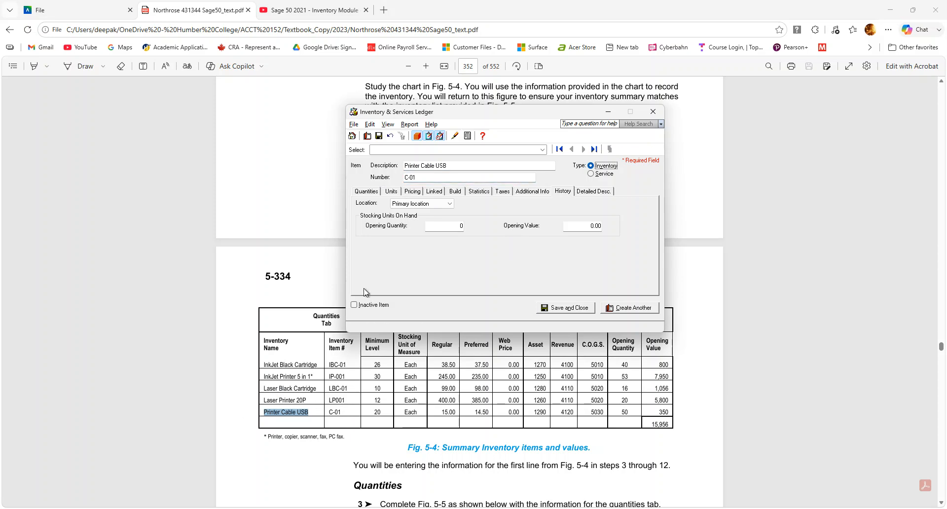
- Set the Printer Cable USB's minimum level to 20
{"action": "left_click", "coordinate": [373, 193]}
{"action": "left_click", "coordinate": [424, 271]}
{"action": "type", "text": "20"}
{"action": "key", "text": "Tab"}
- Set the Printer Cable USB's selling prices to 15 for Regular, 14.5 for Preferred and 0 for Web Price
{"action": "left_click", "coordinate": [413, 192]}
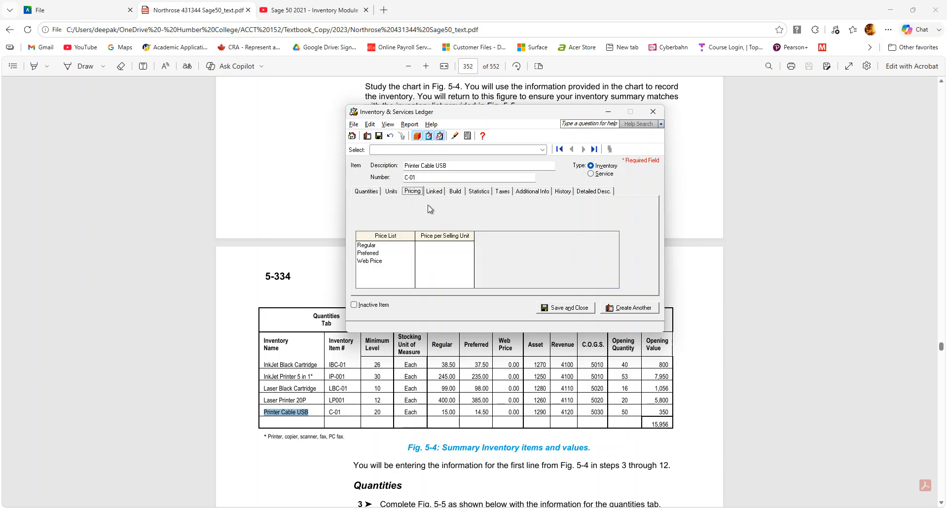
{"action": "left_click", "coordinate": [452, 243]}
{"action": "type", "text": "15"}
{"action": "key", "text": "Tab"}
{"action": "type", "text": "14."}
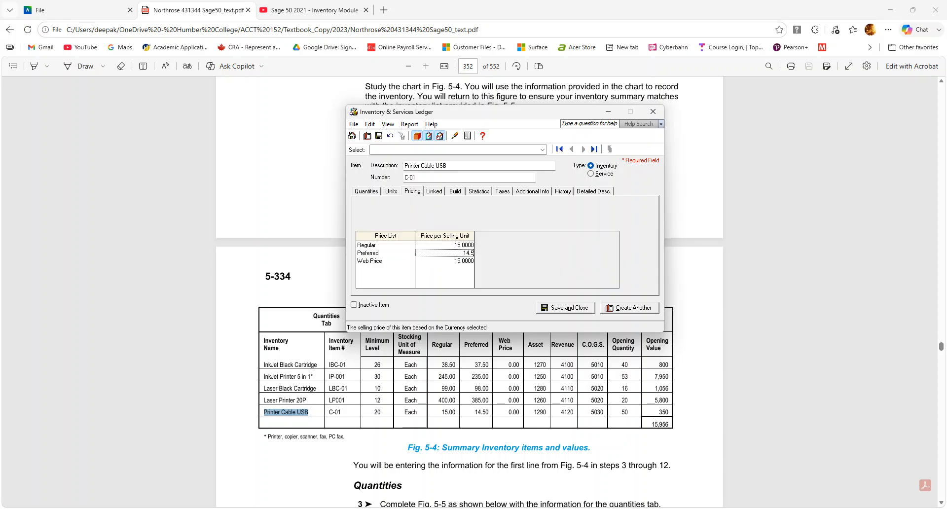
{"action": "type", "text": "5"}
{"action": "key", "text": "Tab"}
{"action": "type", "text": "0"}
{"action": "key", "text": "Tab"}
- Link the Printer Cable USB to asset 1290 Inventory Printer Cables, revenue 4120 Sales Cables and COGS 5030 Cost of Goods Sold -Cables
{"action": "left_click", "coordinate": [434, 191]}
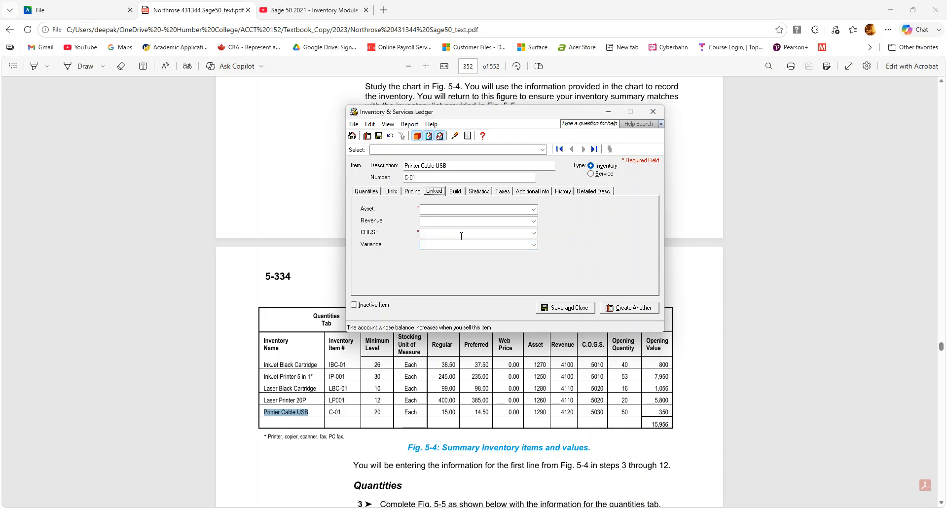
{"action": "type", "text": "1290"}
{"action": "key", "text": "Tab"}
{"action": "type", "text": "4120"}
{"action": "key", "text": "Tab"}
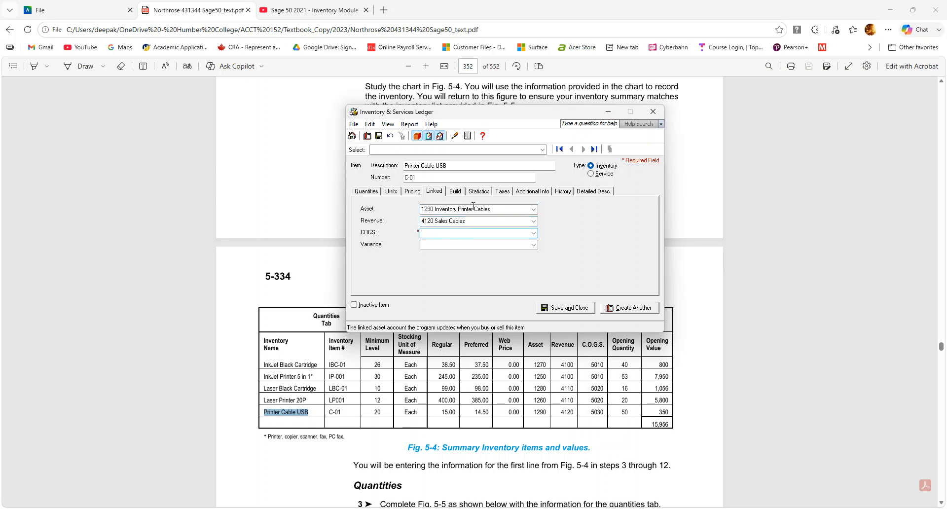
{"action": "type", "text": "5030"}
{"action": "key", "text": "Tab"}
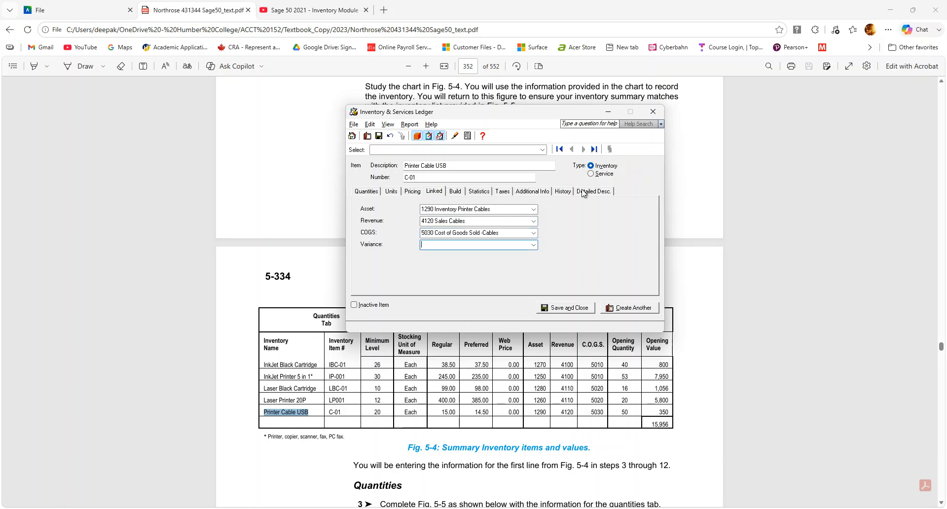
- Enter opening quantity 50 and opening value 350 in the Printer Cable USB's history, and save and close the record
{"action": "left_click", "coordinate": [562, 191]}
{"action": "left_click", "coordinate": [457, 226]}
{"action": "type", "text": "50"}
{"action": "key", "text": "Tab"}
{"action": "type", "text": "350"}
{"action": "key", "text": "Tab"}
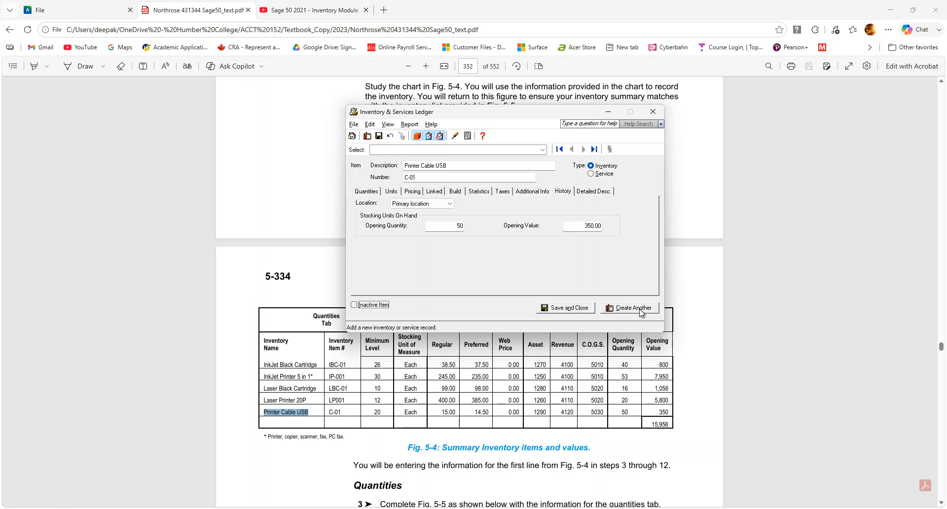
{"action": "left_click", "coordinate": [583, 307]}
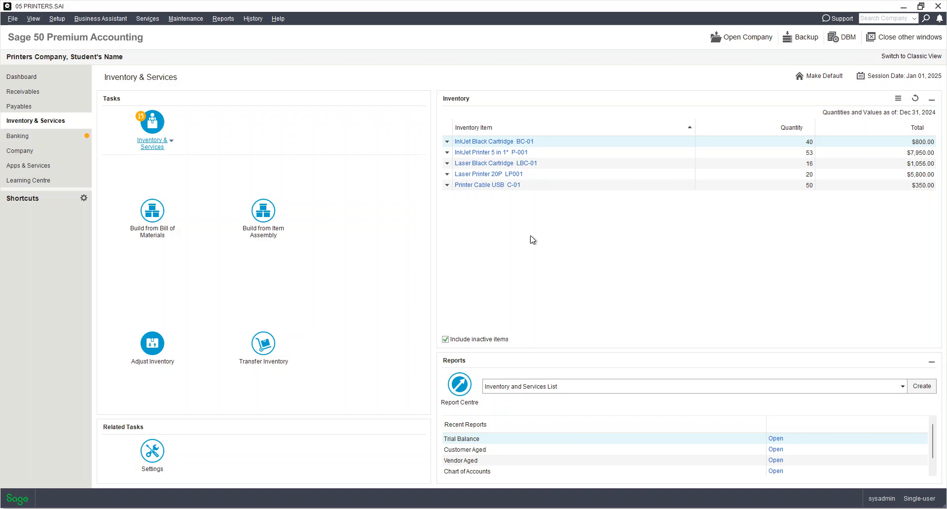
- Switch to the textbook PDF and review the item-entry instructions from the Fig. 5-4 chart through step 17 and Fig. 5-6
{"action": "left_click", "coordinate": [703, 508]}
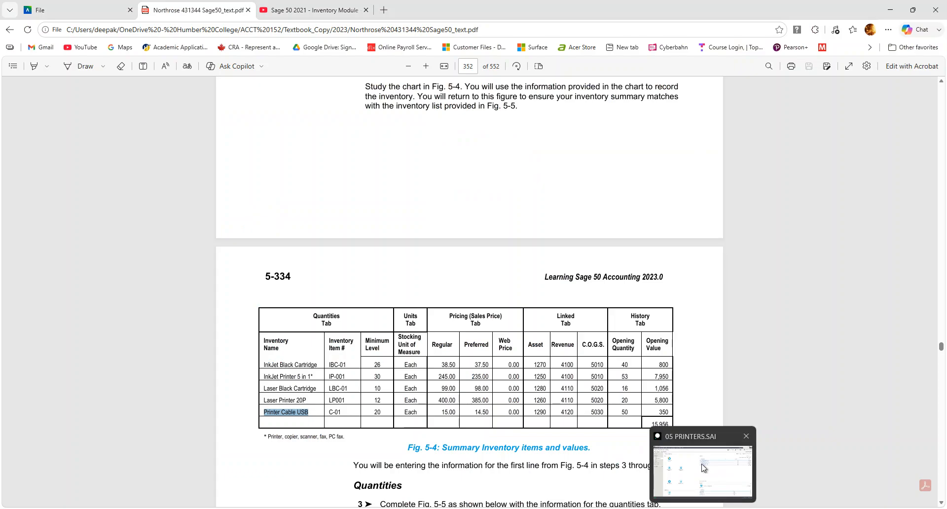
{"action": "left_click", "coordinate": [518, 371]}
{"action": "scroll", "coordinate": [483, 355], "scroll_direction": "down", "scroll_amount": 7}
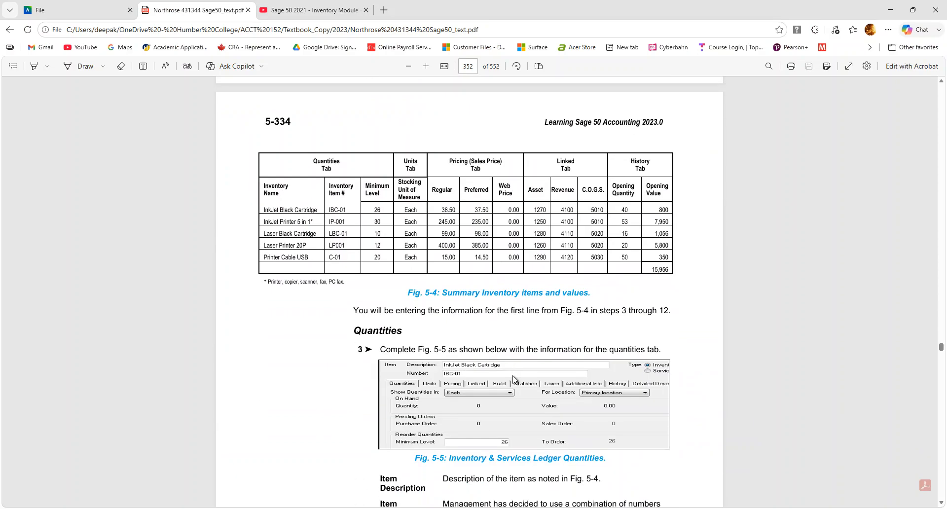
{"action": "scroll", "coordinate": [469, 348], "scroll_direction": "down", "scroll_amount": 6}
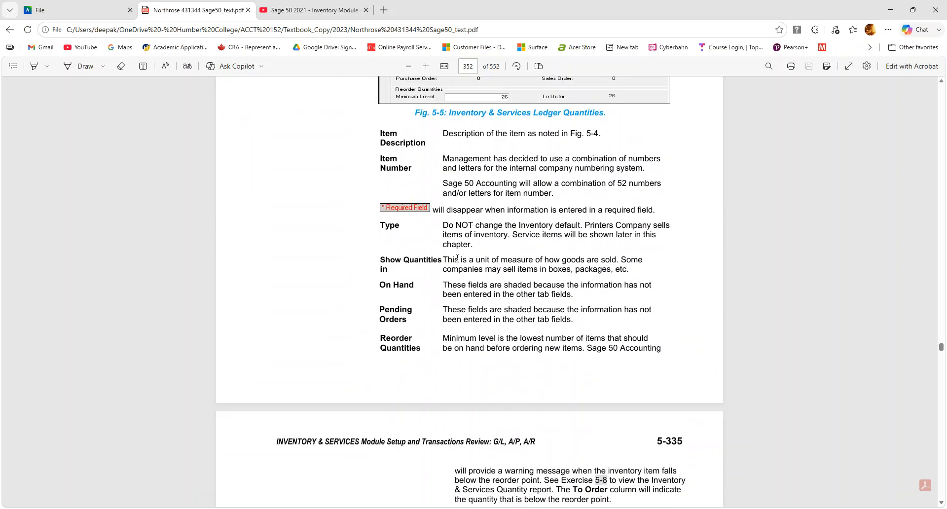
{"action": "scroll", "coordinate": [448, 286], "scroll_direction": "down", "scroll_amount": 3}
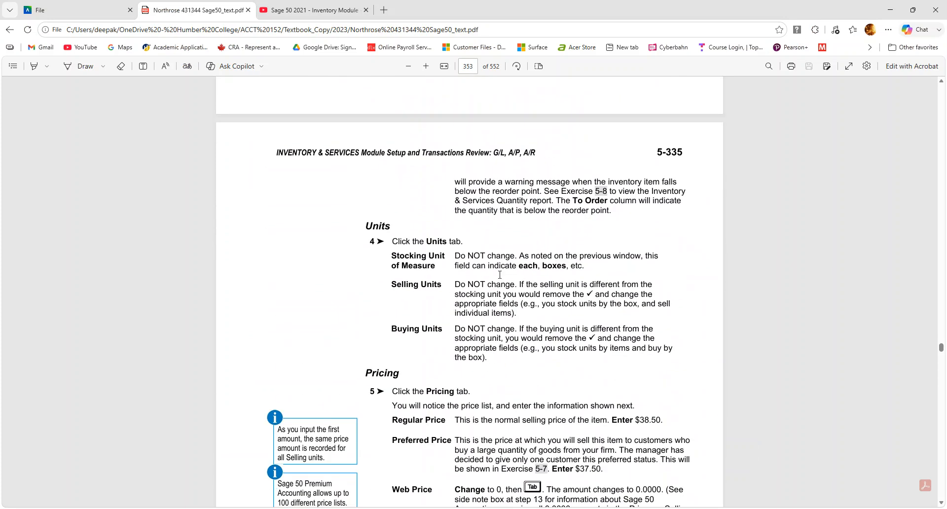
{"action": "scroll", "coordinate": [457, 339], "scroll_direction": "down", "scroll_amount": 2}
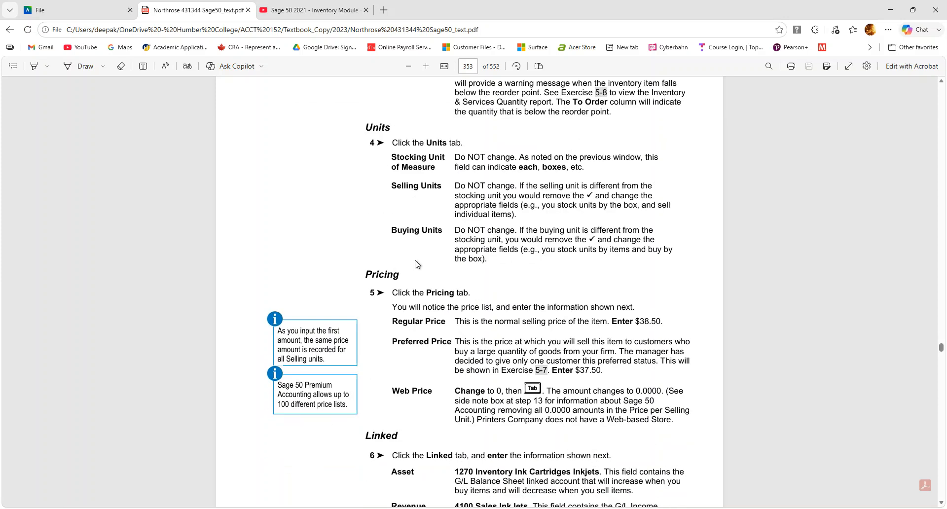
{"action": "scroll", "coordinate": [470, 340], "scroll_direction": "down", "scroll_amount": 9}
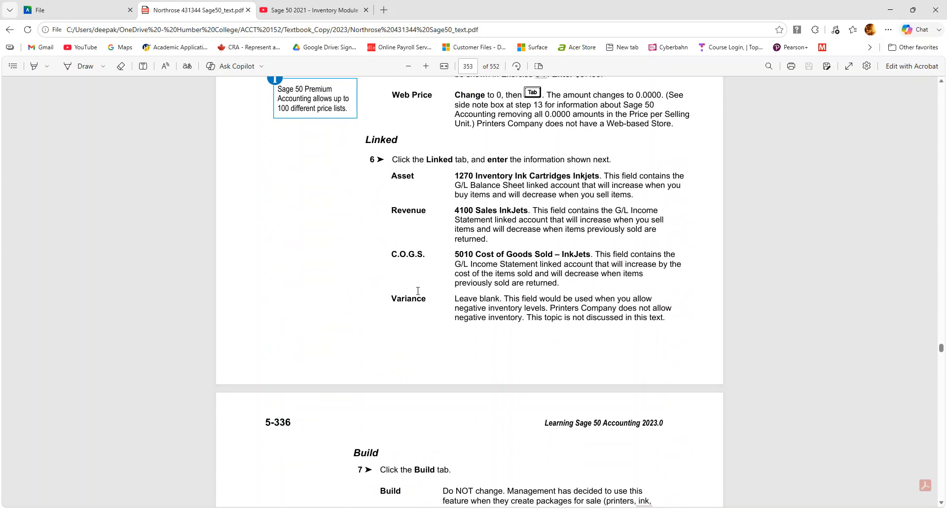
{"action": "scroll", "coordinate": [412, 256], "scroll_direction": "down", "scroll_amount": 6}
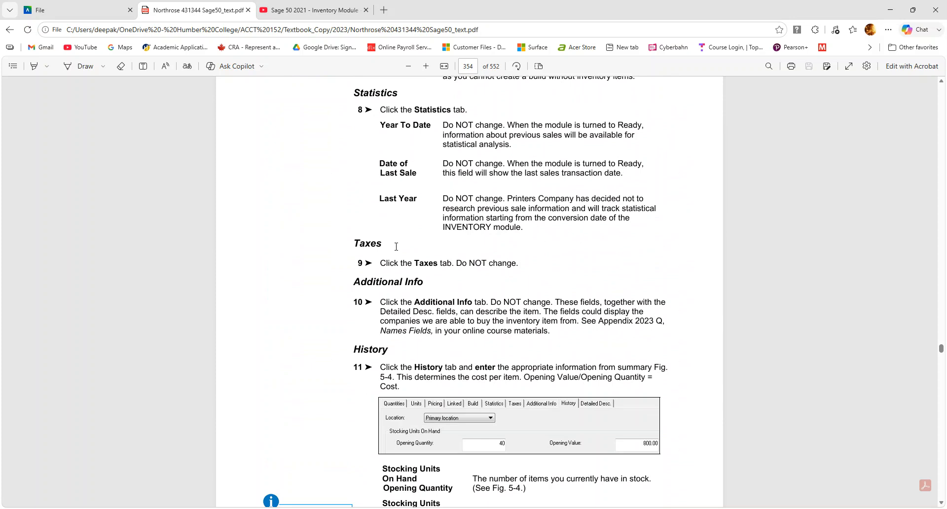
{"action": "scroll", "coordinate": [394, 249], "scroll_direction": "down", "scroll_amount": 2}
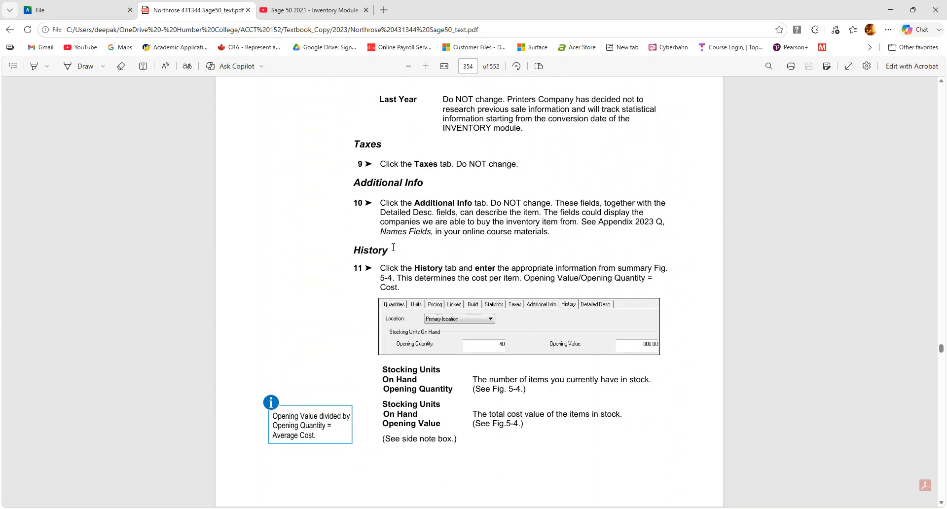
{"action": "scroll", "coordinate": [393, 247], "scroll_direction": "down", "scroll_amount": 8}
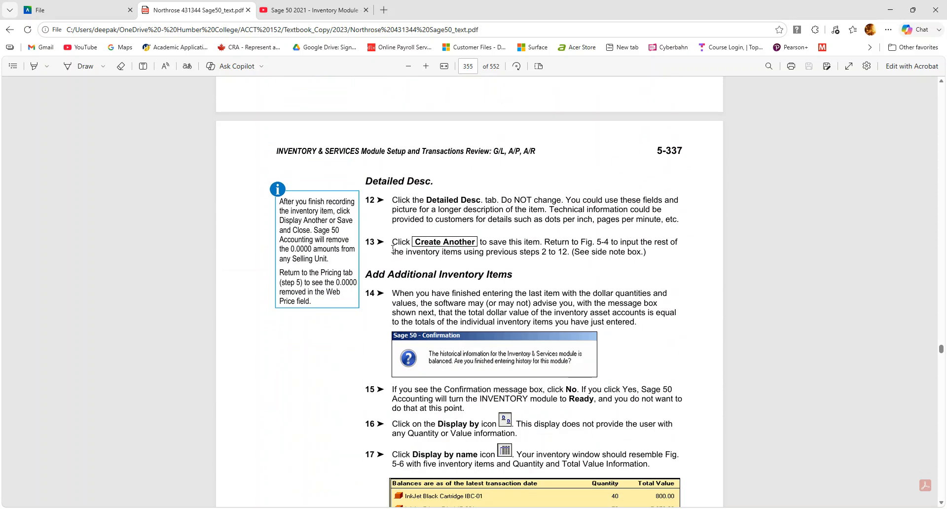
{"action": "scroll", "coordinate": [393, 249], "scroll_direction": "down", "scroll_amount": 3}
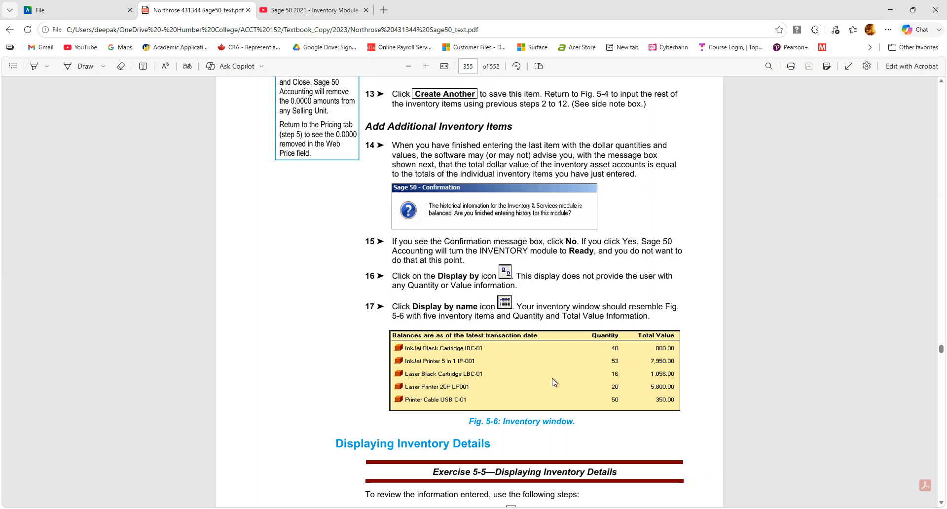
- Read Exercise 5-5 on displaying inventory details, covering the Quantity and Summary reports, and recheck steps 14 to 17 before it
{"action": "scroll", "coordinate": [554, 381], "scroll_direction": "down", "scroll_amount": 5}
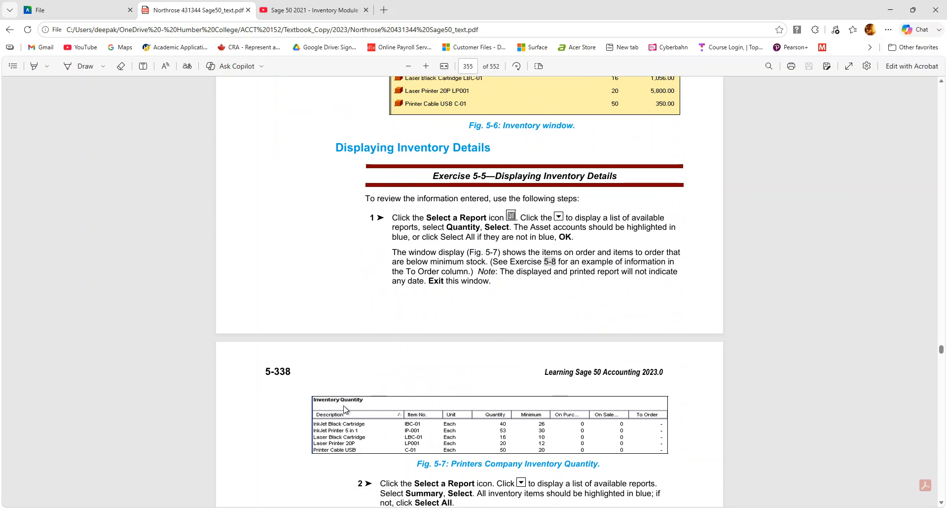
{"action": "scroll", "coordinate": [419, 271], "scroll_direction": "up", "scroll_amount": 3}
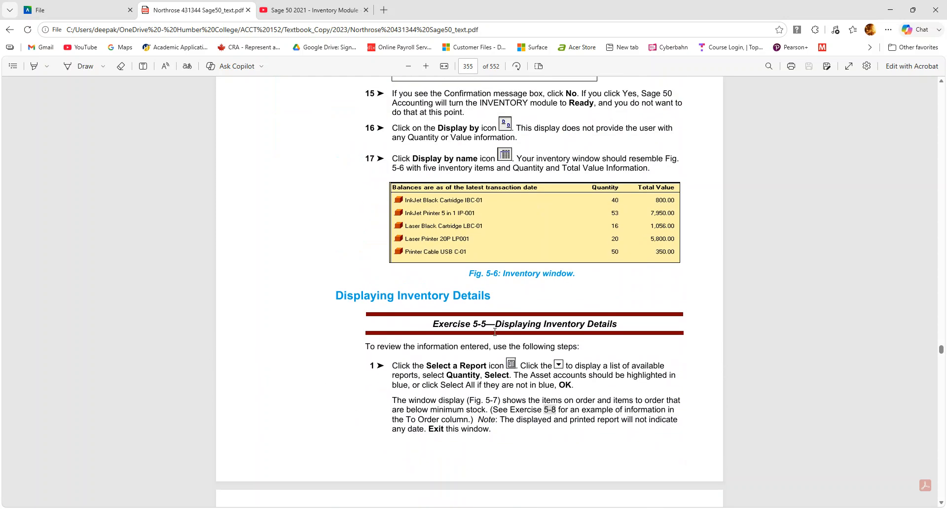
{"action": "scroll", "coordinate": [494, 331], "scroll_direction": "up", "scroll_amount": 2}
{"action": "scroll", "coordinate": [559, 345], "scroll_direction": "up", "scroll_amount": 4}
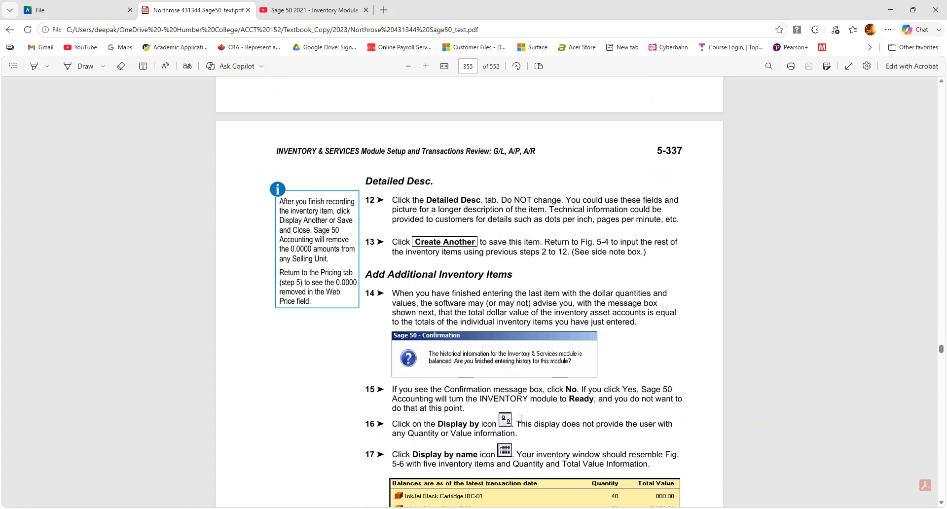
{"action": "scroll", "coordinate": [448, 349], "scroll_direction": "down", "scroll_amount": 2}
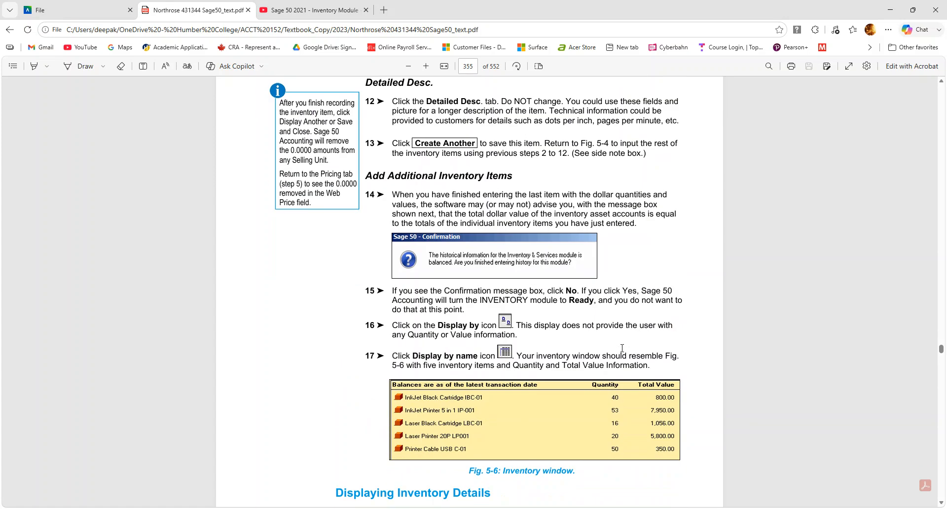
{"action": "scroll", "coordinate": [587, 416], "scroll_direction": "down", "scroll_amount": 3}
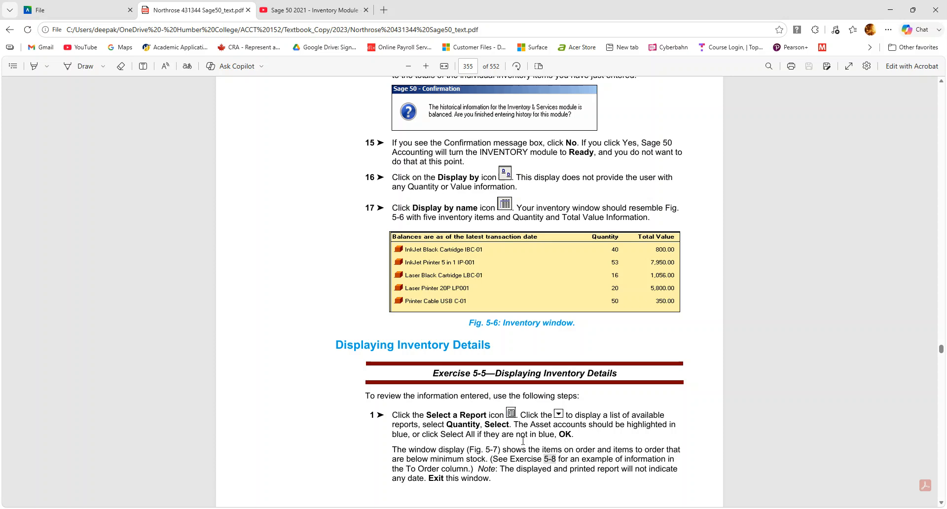
{"action": "scroll", "coordinate": [523, 440], "scroll_direction": "down", "scroll_amount": 1}
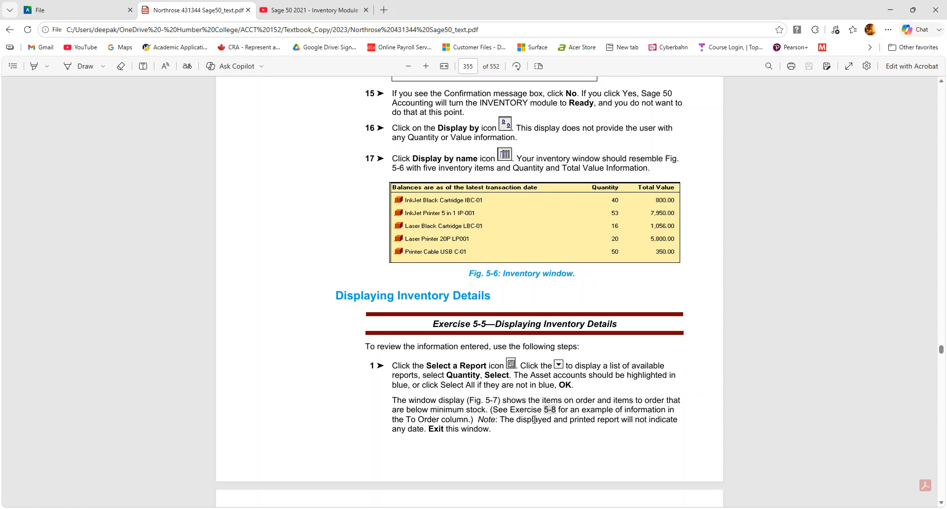
{"action": "scroll", "coordinate": [486, 351], "scroll_direction": "down", "scroll_amount": 6}
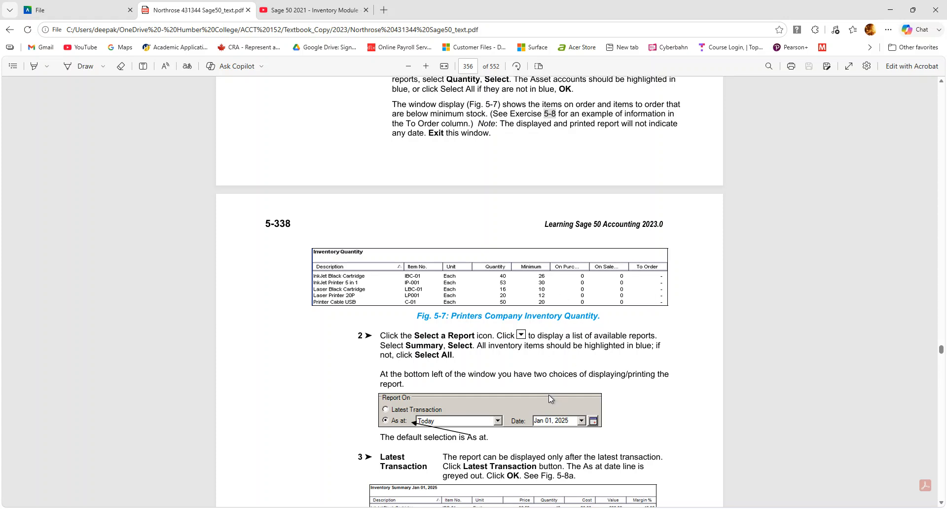
{"action": "scroll", "coordinate": [610, 243], "scroll_direction": "down", "scroll_amount": 3}
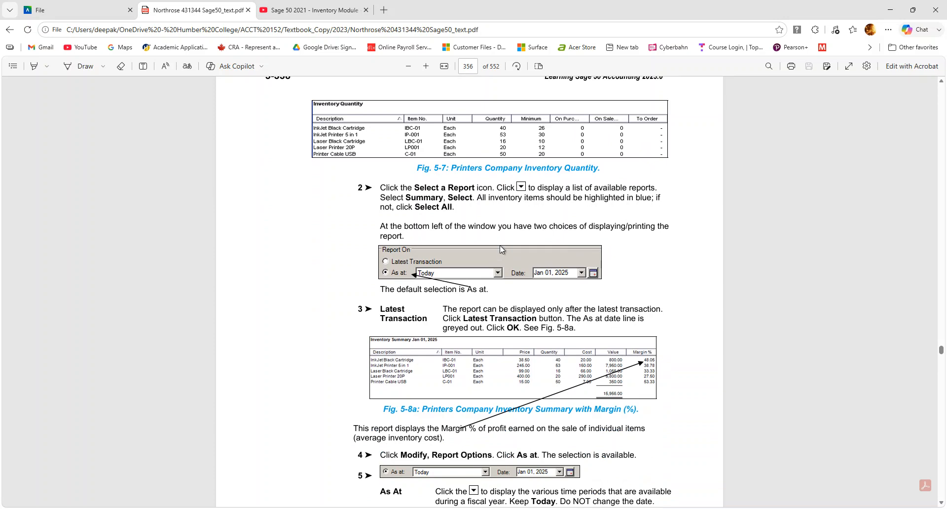
- Compare the Sage 50 inventory list with the textbook's Fig. 5-6 inventory window
{"action": "key", "text": "alt+Tab"}
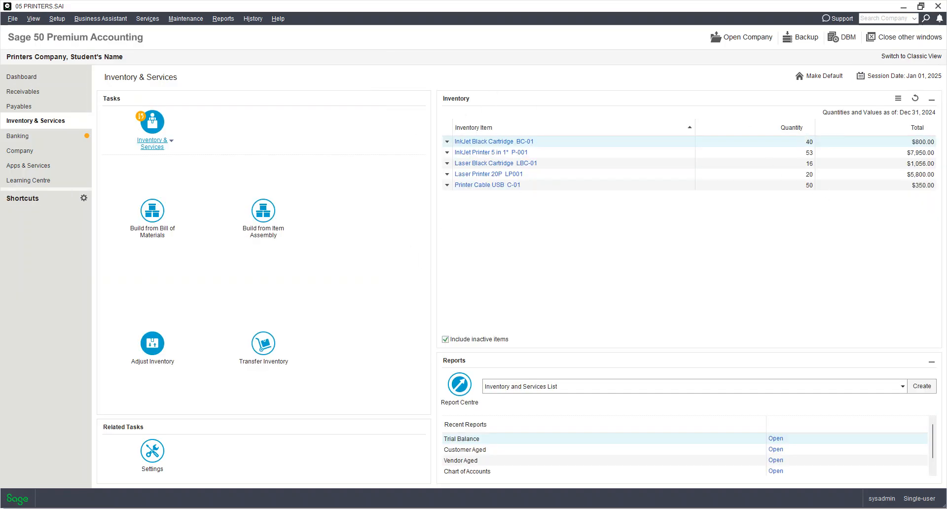
{"action": "mouse_move", "coordinate": [703, 508]}
{"action": "key", "text": "alt+Tab"}
{"action": "scroll", "coordinate": [538, 432], "scroll_direction": "up", "scroll_amount": 10}
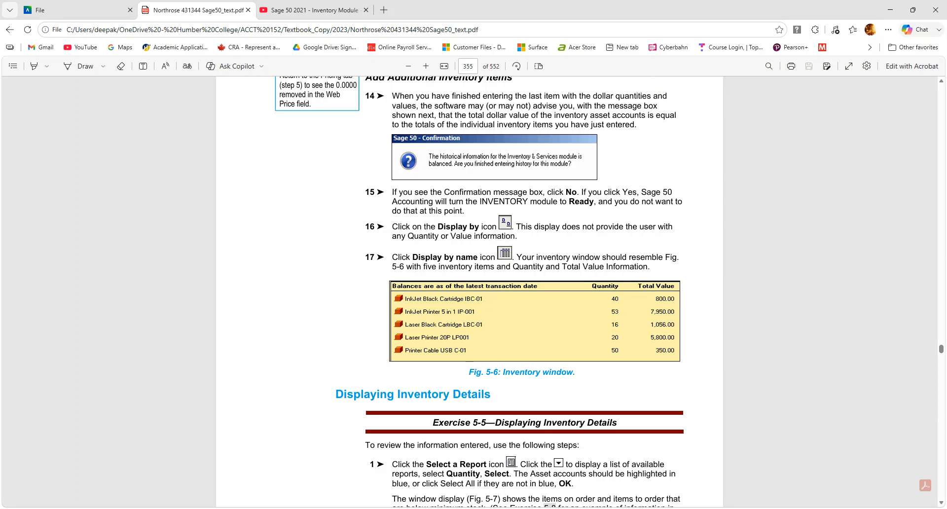
{"action": "key", "text": "alt+Tab"}
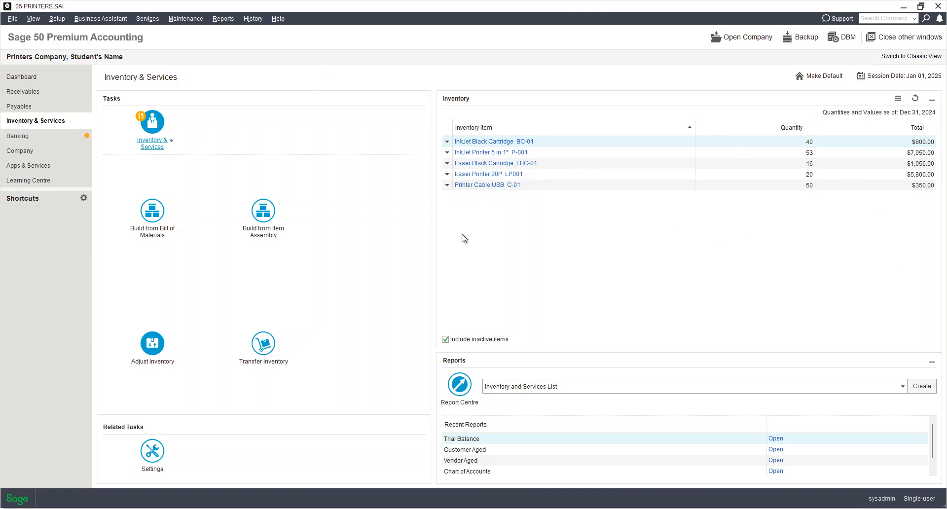
- Locate the Quantity report among Sage 50's Inventory & Services reports, and return to the Exercise 5-5 instructions in the textbook
{"action": "left_click", "coordinate": [223, 19]}
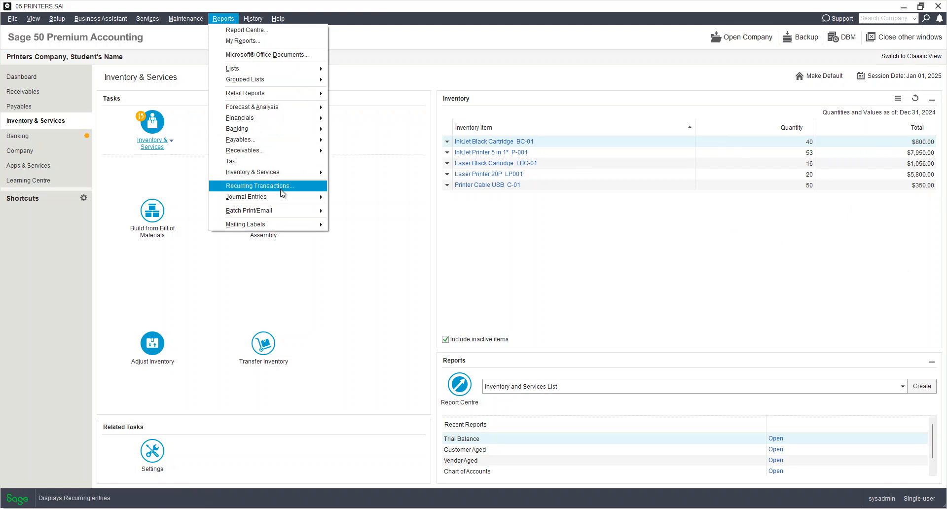
{"action": "mouse_move", "coordinate": [283, 172]}
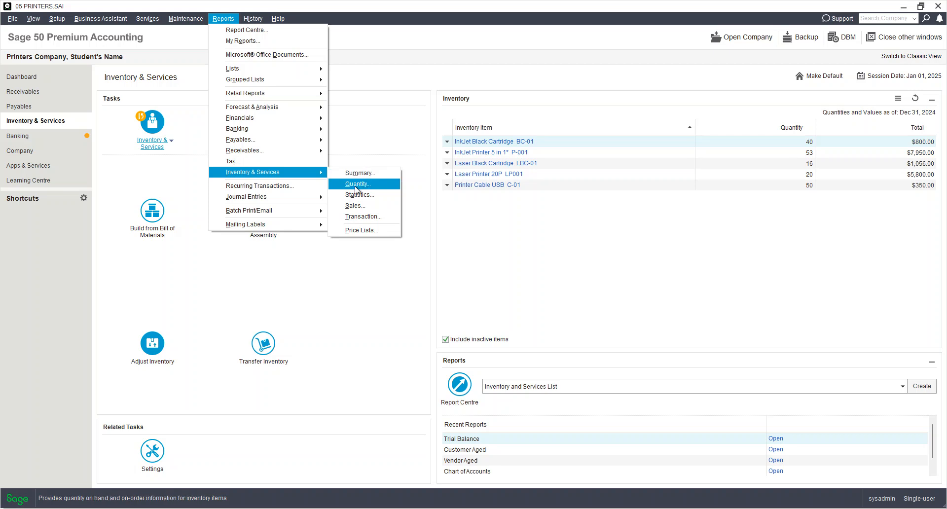
{"action": "left_click", "coordinate": [370, 288]}
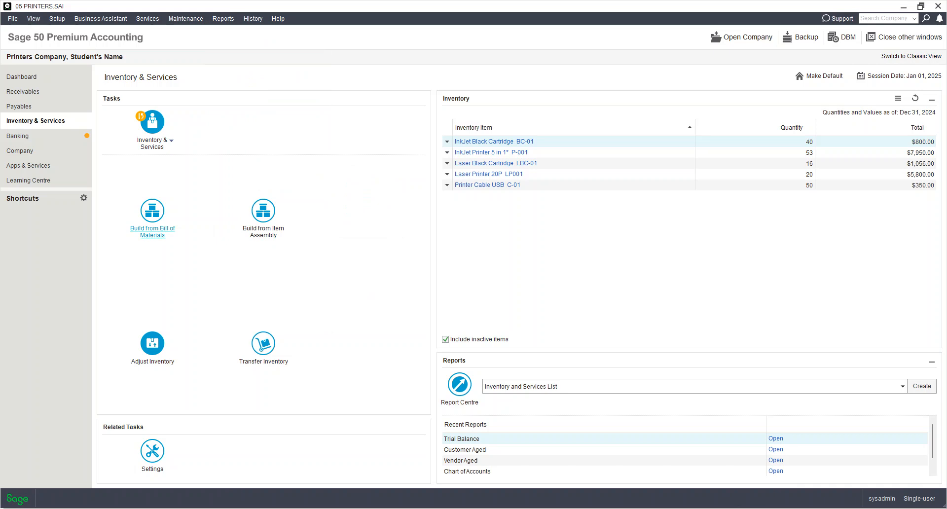
{"action": "key", "text": "alt+Tab"}
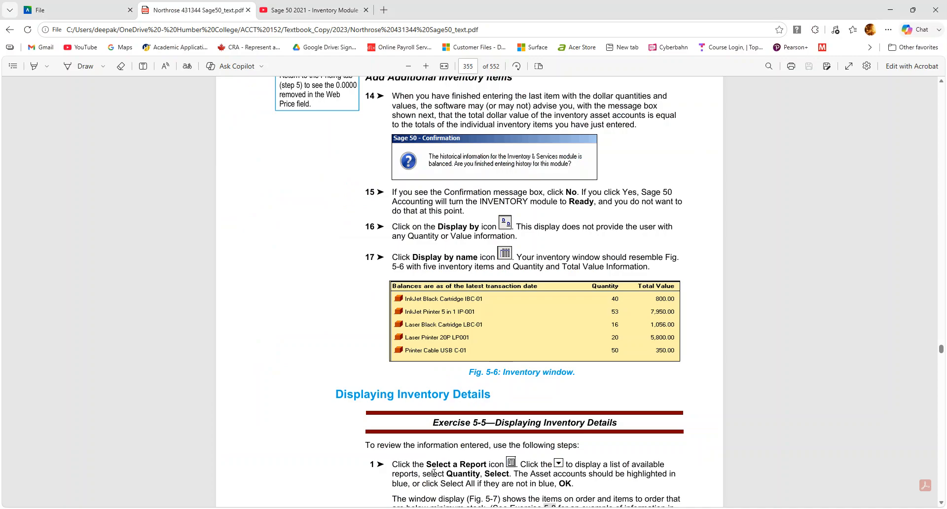
- Read the rest of Exercise 5-5 on the Quantity and Summary reports and Exercise 5-6 on setting the INVENTORY & SERVICES module to Ready
{"action": "scroll", "coordinate": [484, 309], "scroll_direction": "down", "scroll_amount": 10}
{"action": "scroll", "coordinate": [484, 309], "scroll_direction": "down", "scroll_amount": 2}
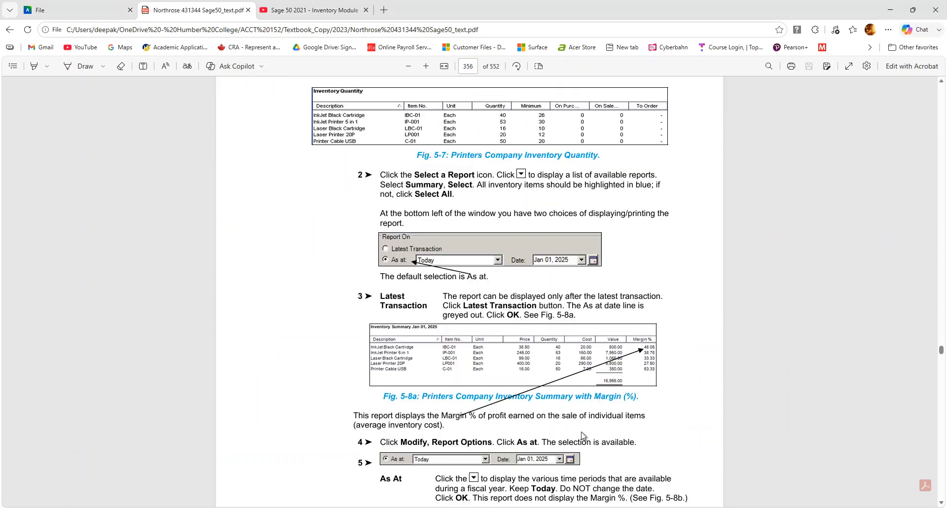
{"action": "scroll", "coordinate": [395, 360], "scroll_direction": "down", "scroll_amount": 4}
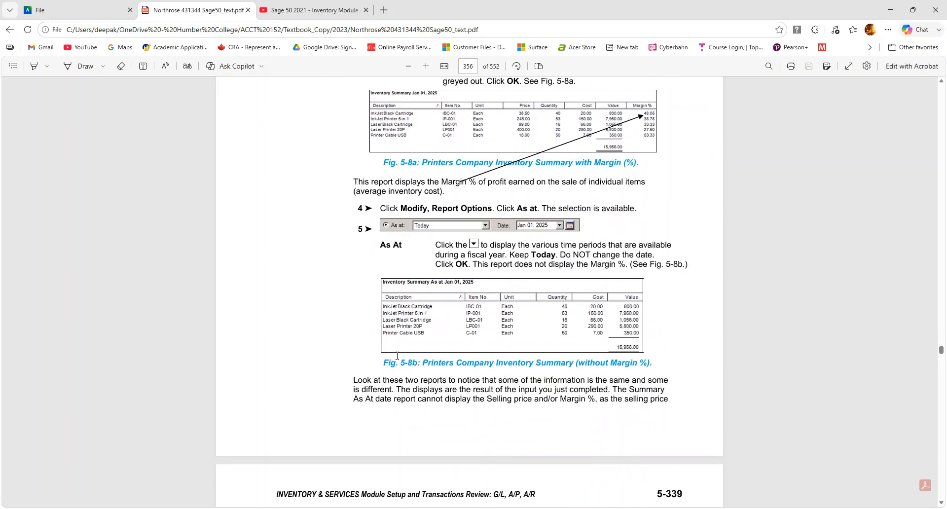
{"action": "scroll", "coordinate": [419, 346], "scroll_direction": "down", "scroll_amount": 1}
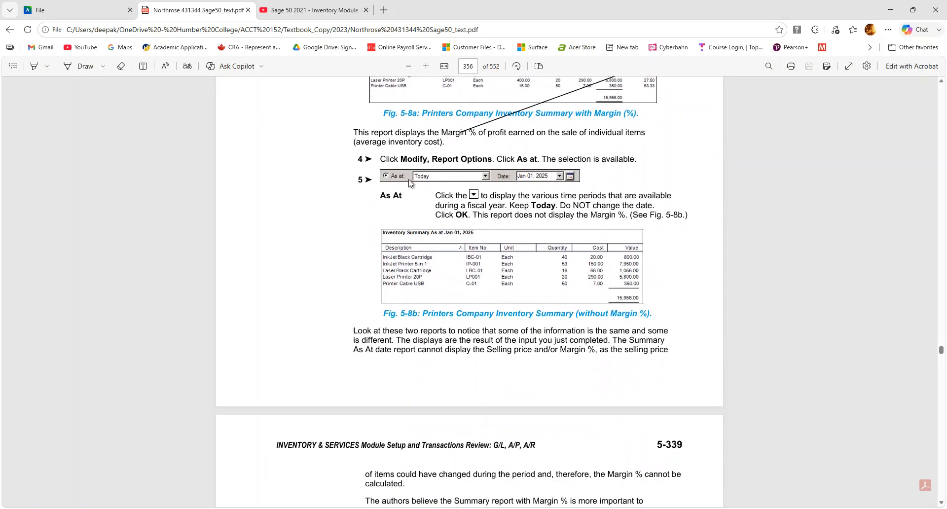
{"action": "scroll", "coordinate": [469, 192], "scroll_direction": "down", "scroll_amount": 6}
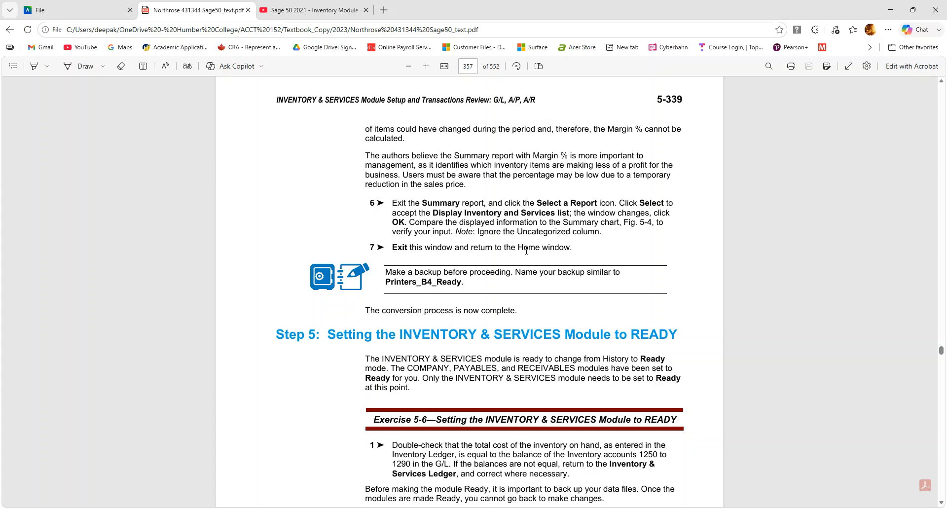
{"action": "scroll", "coordinate": [526, 249], "scroll_direction": "down", "scroll_amount": 6}
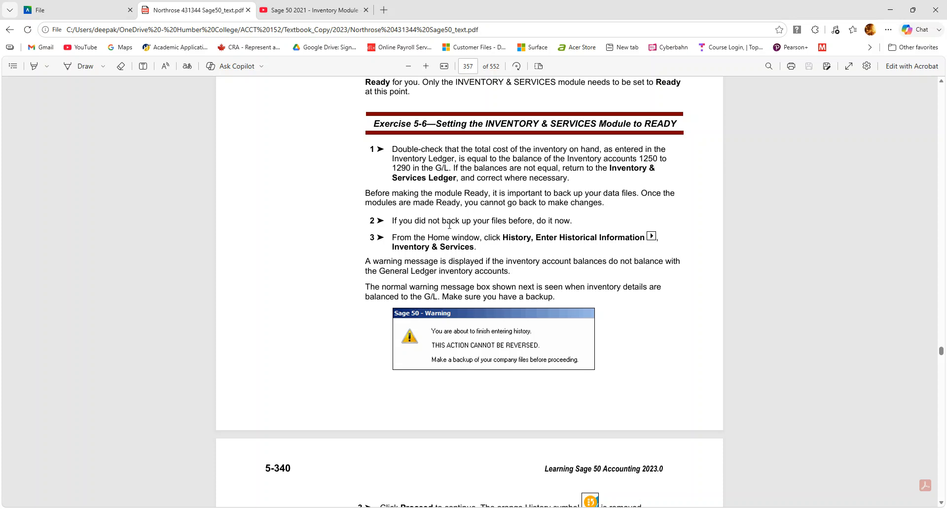
{"action": "scroll", "coordinate": [621, 195], "scroll_direction": "down", "scroll_amount": 4}
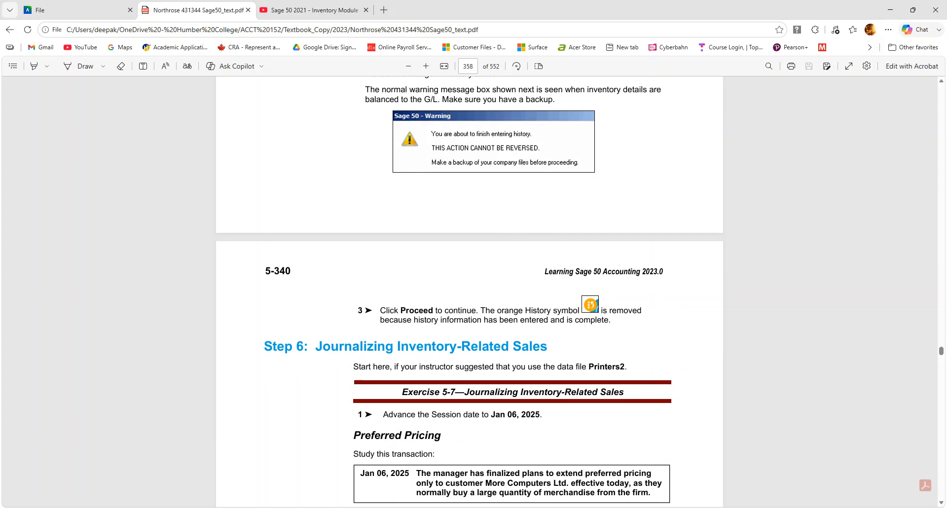
- Switch to Sage 50 and finish entering history for the Inventory & Services module, proceeding without making a backup
{"action": "left_click", "coordinate": [745, 508]}
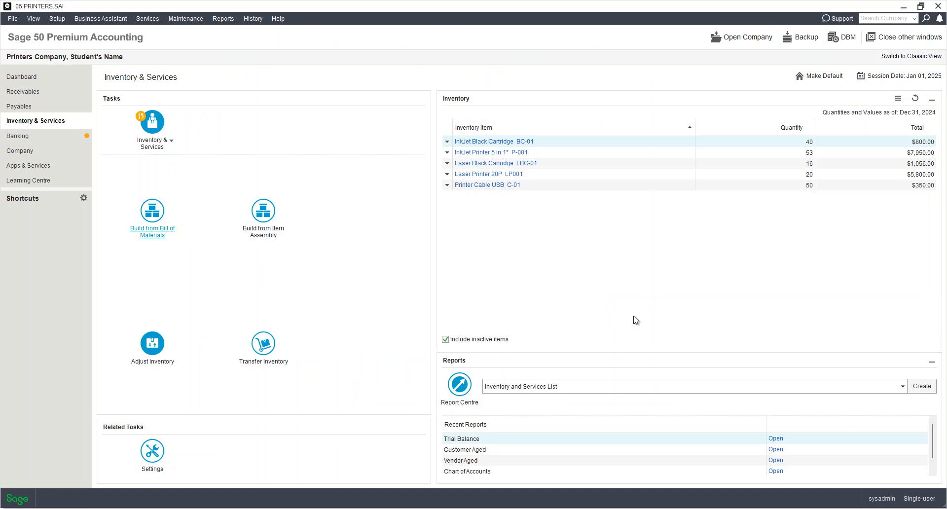
{"action": "left_click", "coordinate": [253, 18]}
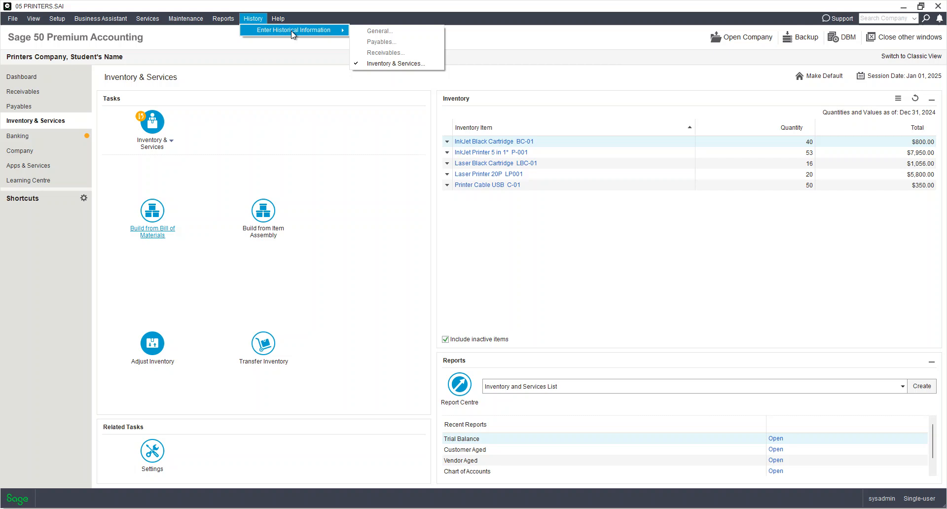
{"action": "left_click", "coordinate": [379, 64]}
{"action": "left_click_drag", "start_coordinate": [443, 218], "coordinate": [394, 100]}
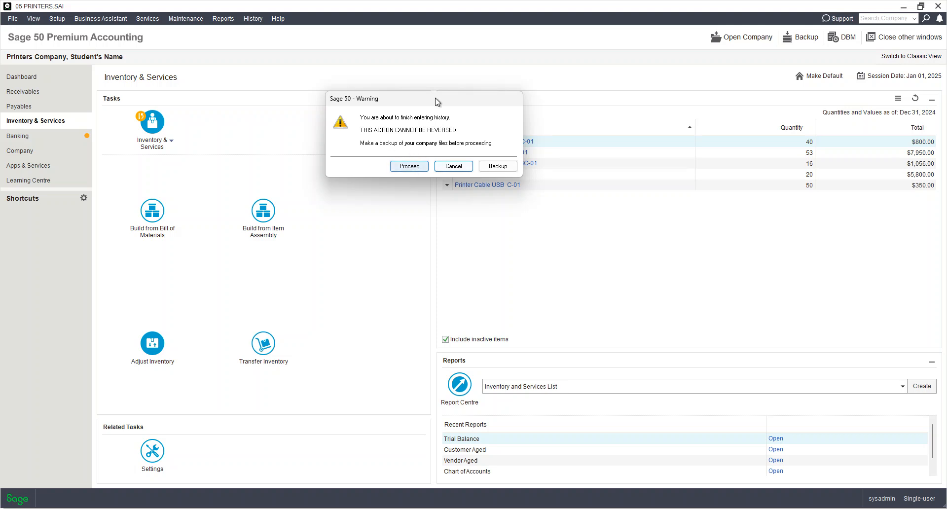
{"action": "left_click", "coordinate": [408, 167]}
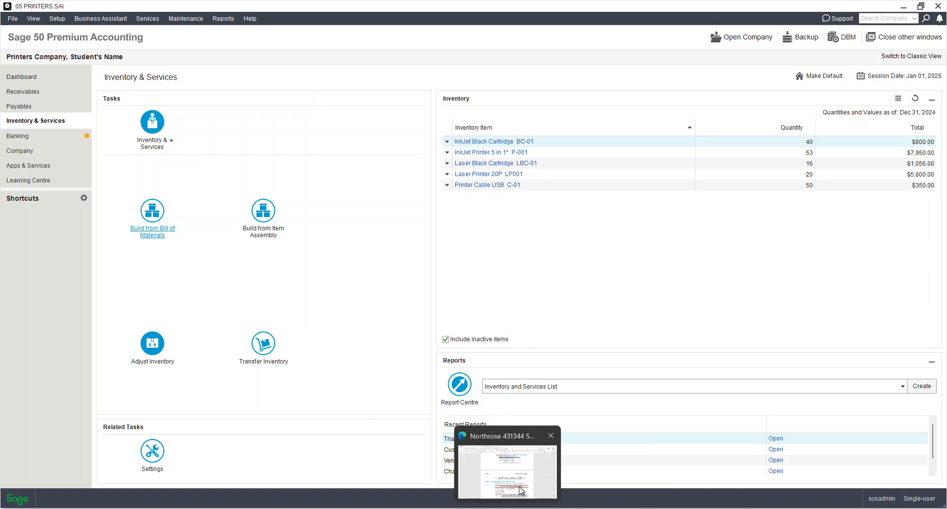
- Return to the textbook PDF and read Exercise 5-7 on preferred pricing and the inventory-related credit sale, through Figs. 5-9 and 5-10
{"action": "left_click", "coordinate": [507, 473]}
{"action": "scroll", "coordinate": [381, 370], "scroll_direction": "down", "scroll_amount": 2}
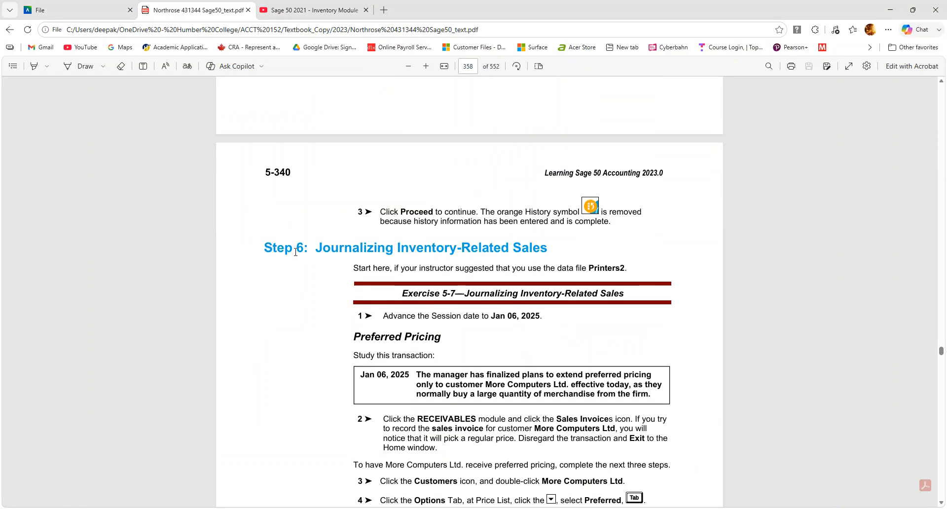
{"action": "scroll", "coordinate": [504, 315], "scroll_direction": "down", "scroll_amount": 2}
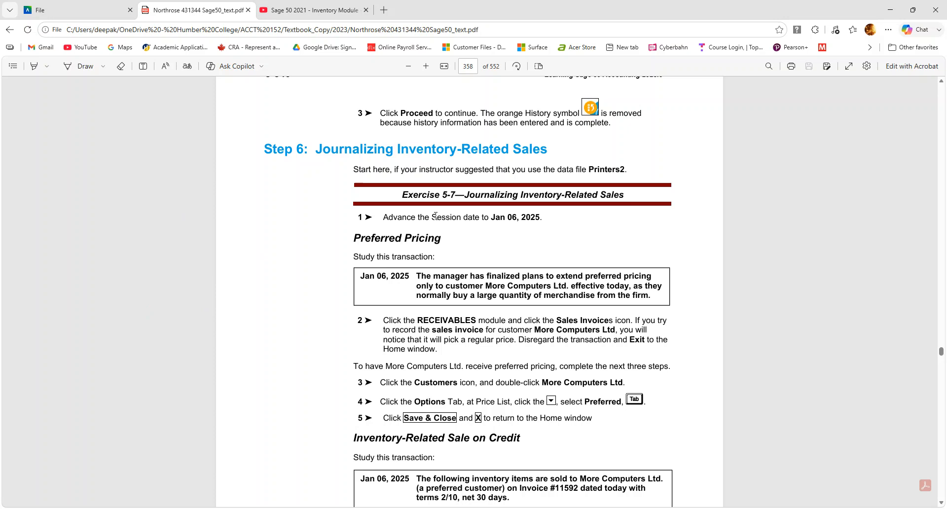
{"action": "scroll", "coordinate": [424, 222], "scroll_direction": "down", "scroll_amount": 3}
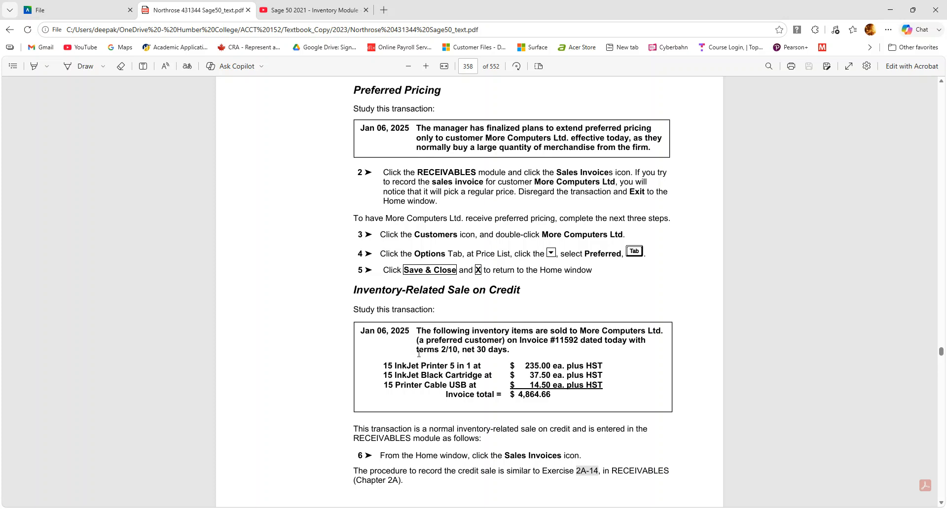
{"action": "scroll", "coordinate": [419, 353], "scroll_direction": "down", "scroll_amount": 1}
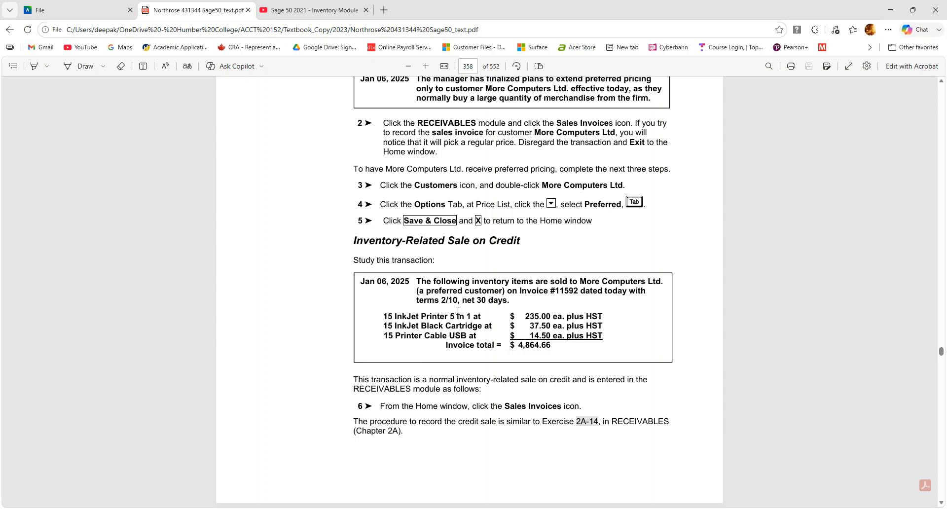
{"action": "scroll", "coordinate": [507, 331], "scroll_direction": "down", "scroll_amount": 3}
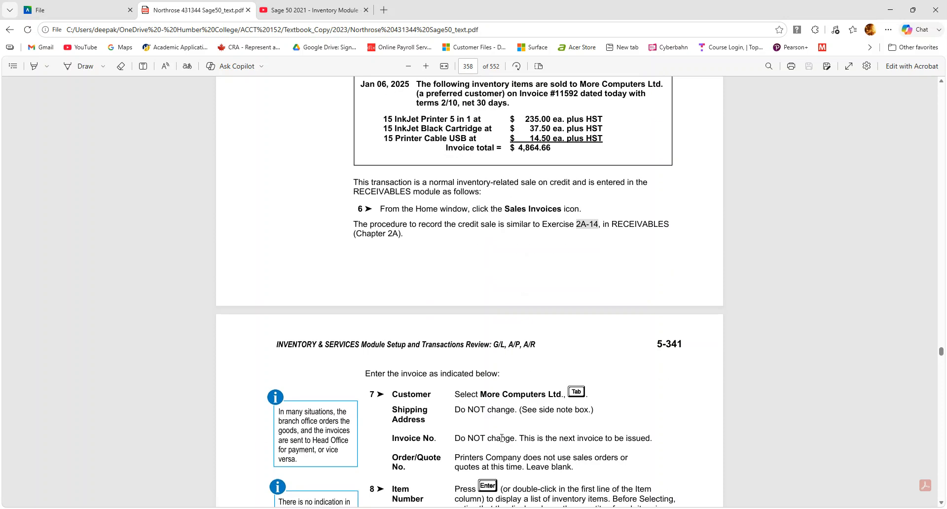
{"action": "scroll", "coordinate": [478, 394], "scroll_direction": "down", "scroll_amount": 7}
{"action": "scroll", "coordinate": [478, 394], "scroll_direction": "down", "scroll_amount": 10}
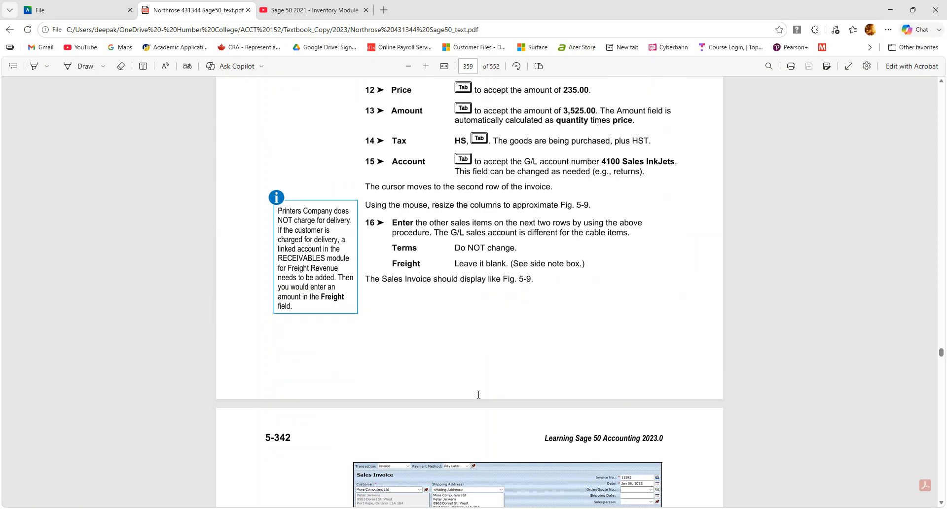
{"action": "scroll", "coordinate": [478, 398], "scroll_direction": "down", "scroll_amount": 2}
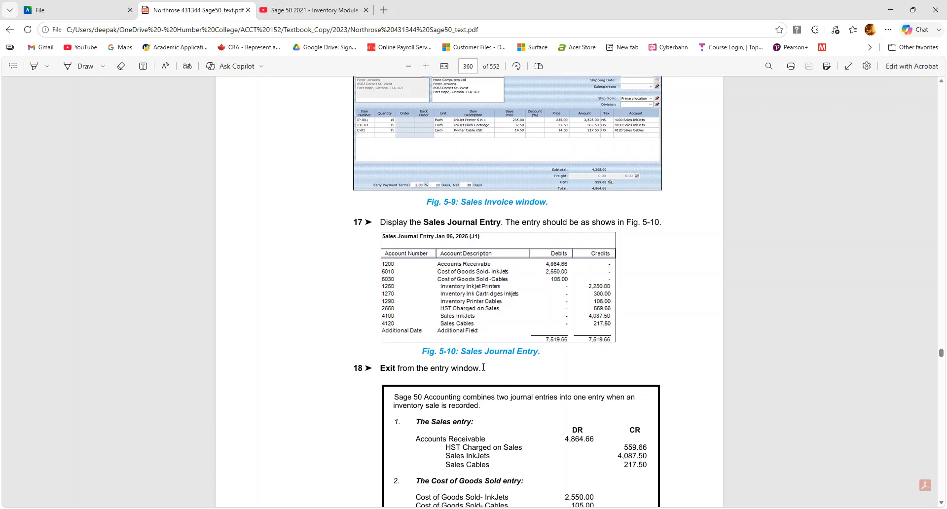
- Skim the textbook's purchase, sale, return and discounted payment exercises up to the New Services Provided section
{"action": "scroll", "coordinate": [486, 375], "scroll_direction": "down", "scroll_amount": 20}
{"action": "scroll", "coordinate": [493, 379], "scroll_direction": "down", "scroll_amount": 18}
{"action": "scroll", "coordinate": [493, 382], "scroll_direction": "down", "scroll_amount": 20}
{"action": "scroll", "coordinate": [495, 389], "scroll_direction": "down", "scroll_amount": 20}
{"action": "scroll", "coordinate": [544, 396], "scroll_direction": "down", "scroll_amount": 6}
{"action": "scroll", "coordinate": [547, 400], "scroll_direction": "up", "scroll_amount": 10}
{"action": "scroll", "coordinate": [550, 402], "scroll_direction": "down", "scroll_amount": 4}
{"action": "scroll", "coordinate": [551, 404], "scroll_direction": "down", "scroll_amount": 15}
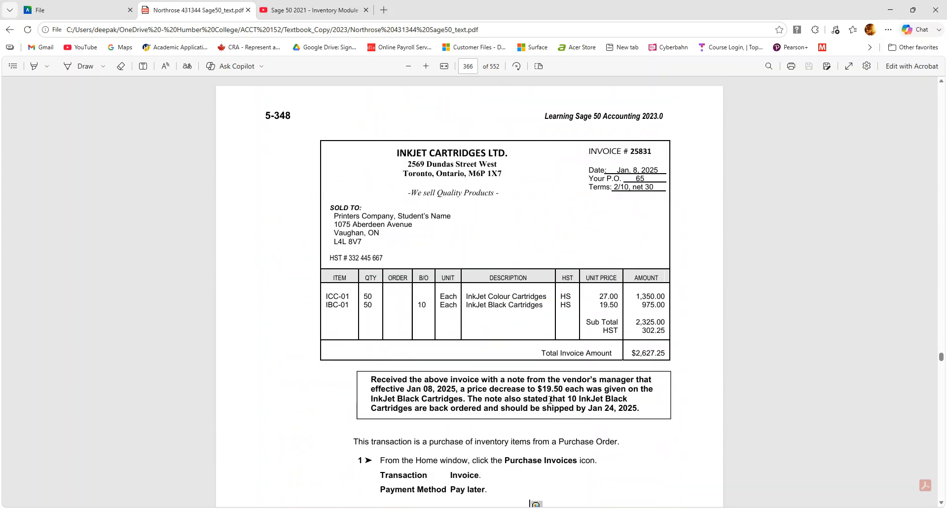
{"action": "scroll", "coordinate": [552, 404], "scroll_direction": "down", "scroll_amount": 14}
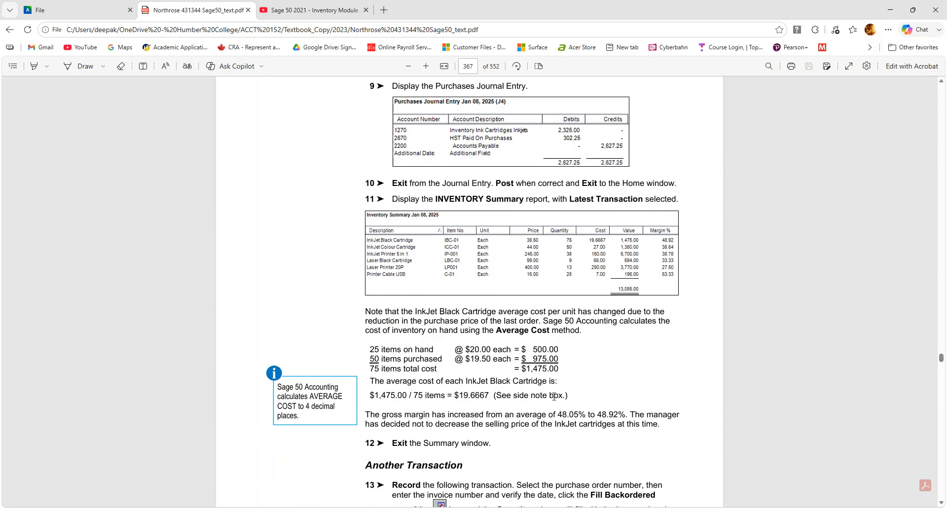
{"action": "scroll", "coordinate": [553, 401], "scroll_direction": "down", "scroll_amount": 11}
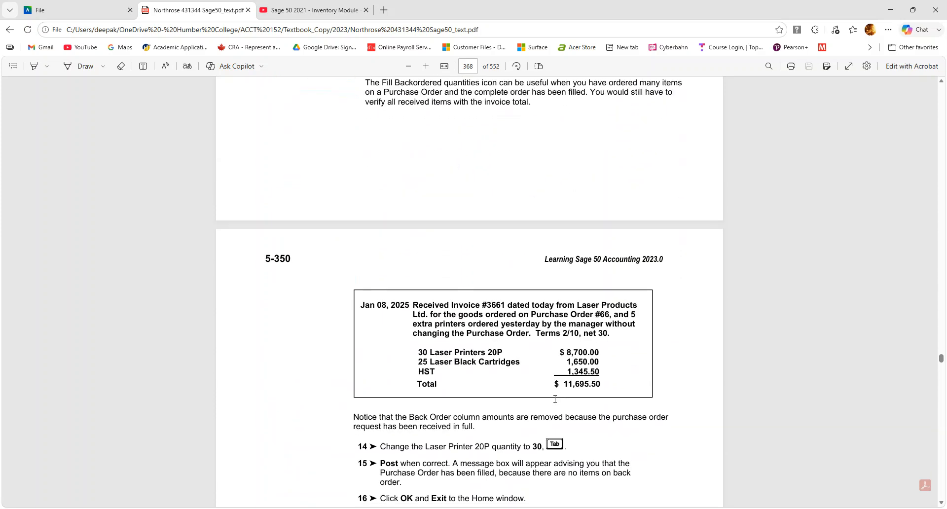
{"action": "scroll", "coordinate": [556, 399], "scroll_direction": "down", "scroll_amount": 20}
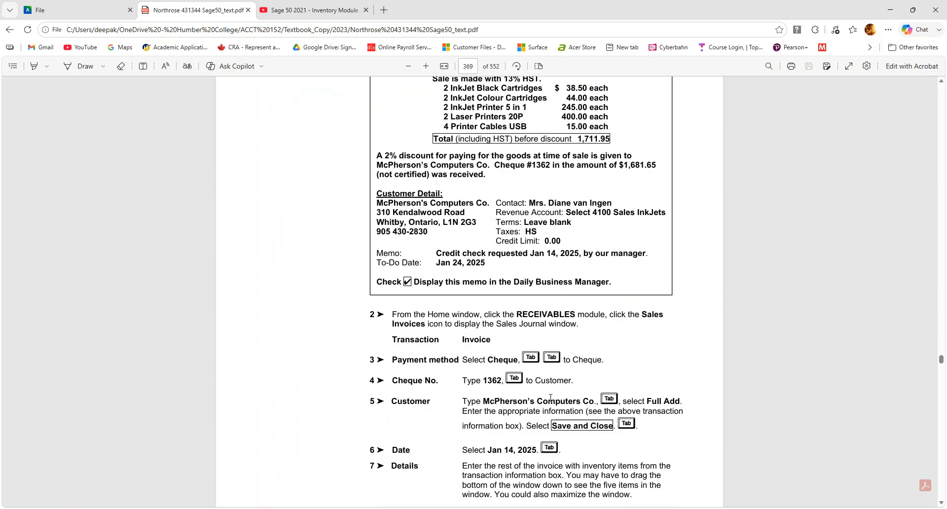
{"action": "scroll", "coordinate": [557, 404], "scroll_direction": "down", "scroll_amount": 17}
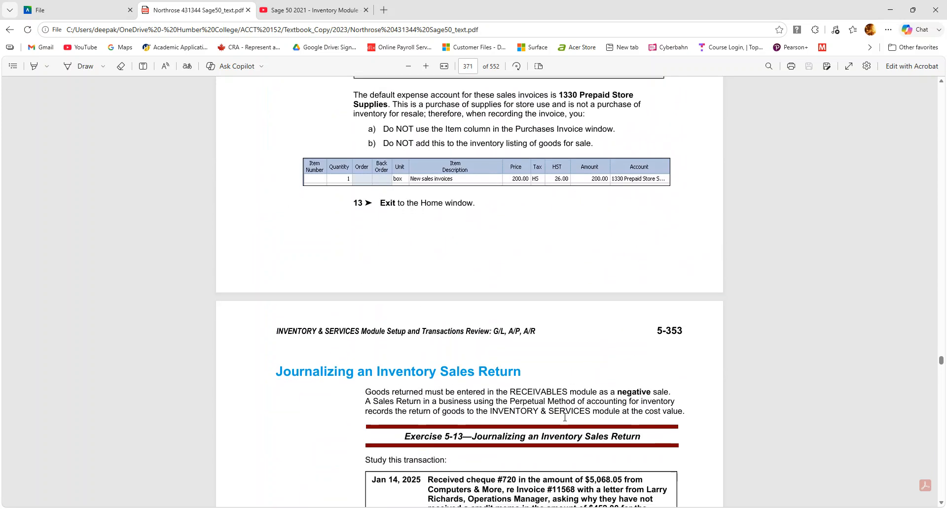
{"action": "scroll", "coordinate": [673, 432], "scroll_direction": "down", "scroll_amount": 13}
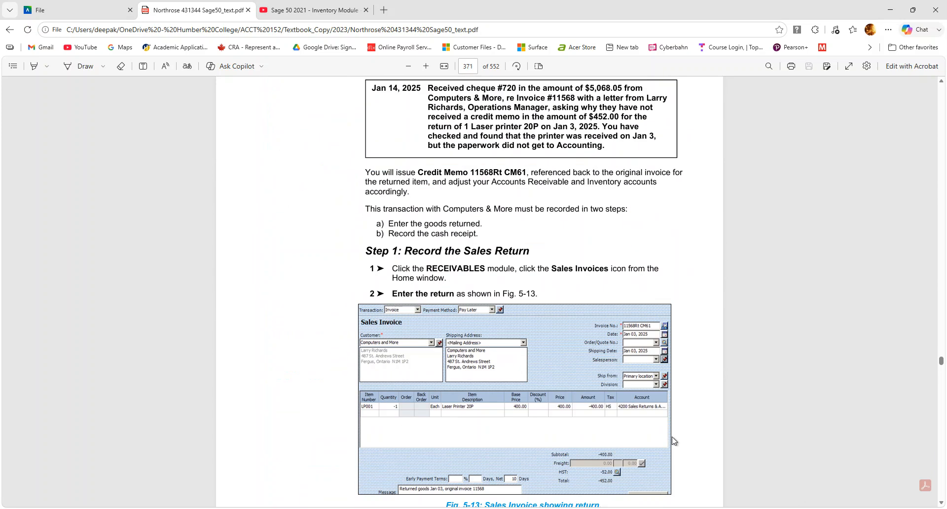
{"action": "scroll", "coordinate": [680, 436], "scroll_direction": "down", "scroll_amount": 11}
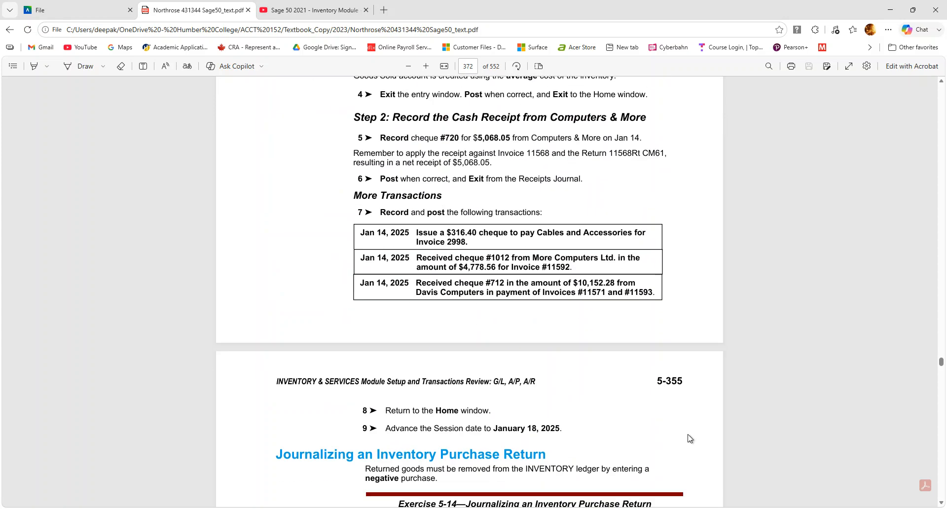
{"action": "scroll", "coordinate": [717, 430], "scroll_direction": "down", "scroll_amount": 12}
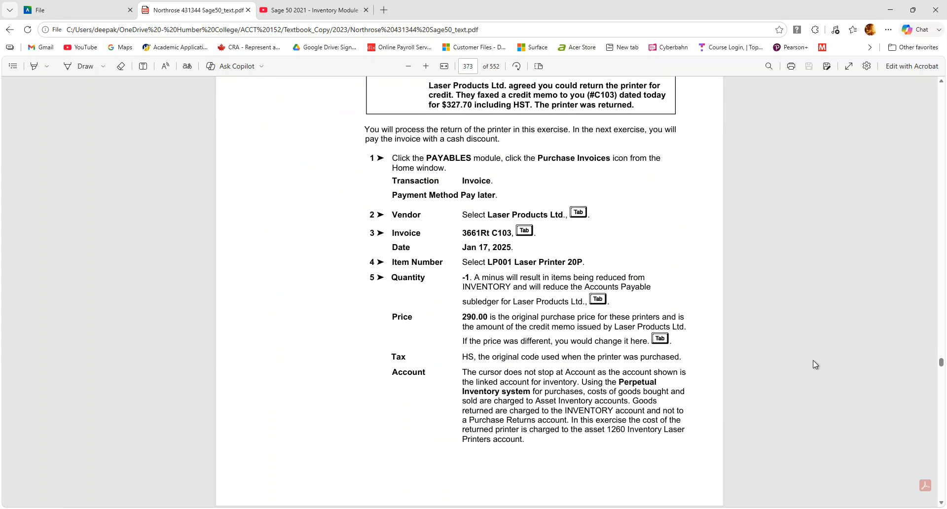
{"action": "scroll", "coordinate": [808, 350], "scroll_direction": "down", "scroll_amount": 8}
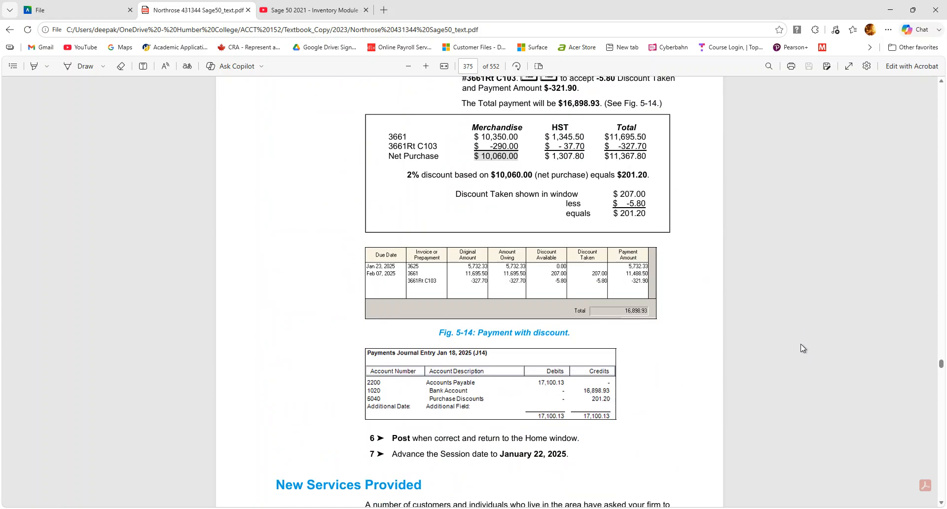
{"action": "scroll", "coordinate": [778, 351], "scroll_direction": "down", "scroll_amount": 6}
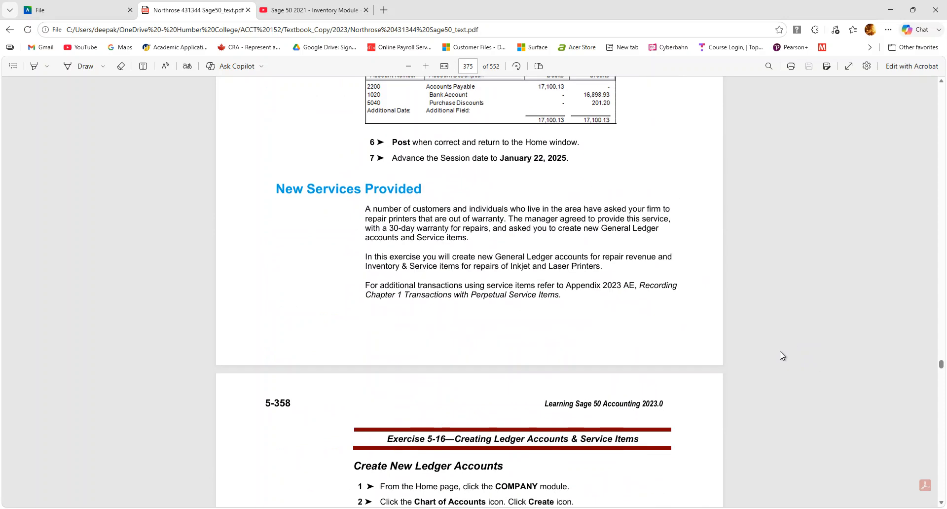
- Review Exercise 5-16 on creating ledger accounts 4310 and 4320 and the two out-of-warranty repair service items
{"action": "scroll", "coordinate": [781, 350], "scroll_direction": "down", "scroll_amount": 8}
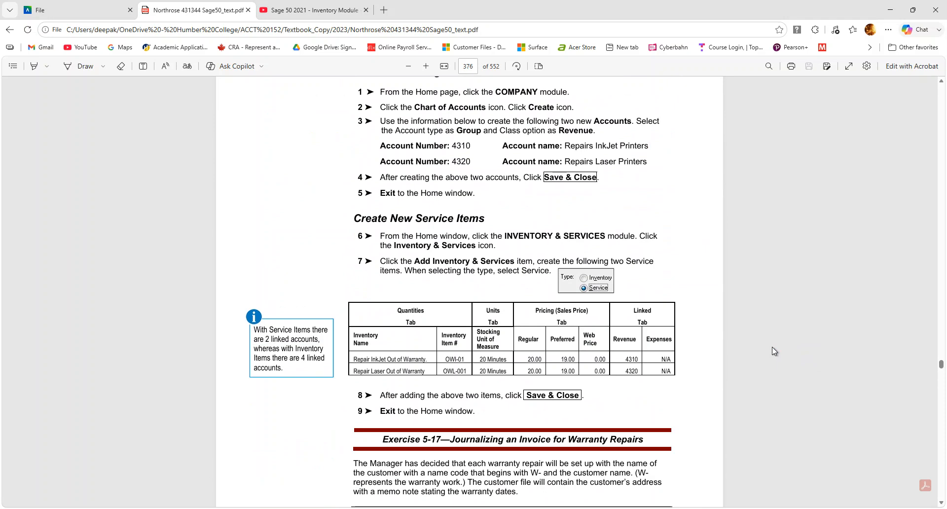
{"action": "scroll", "coordinate": [609, 352], "scroll_direction": "down", "scroll_amount": 2}
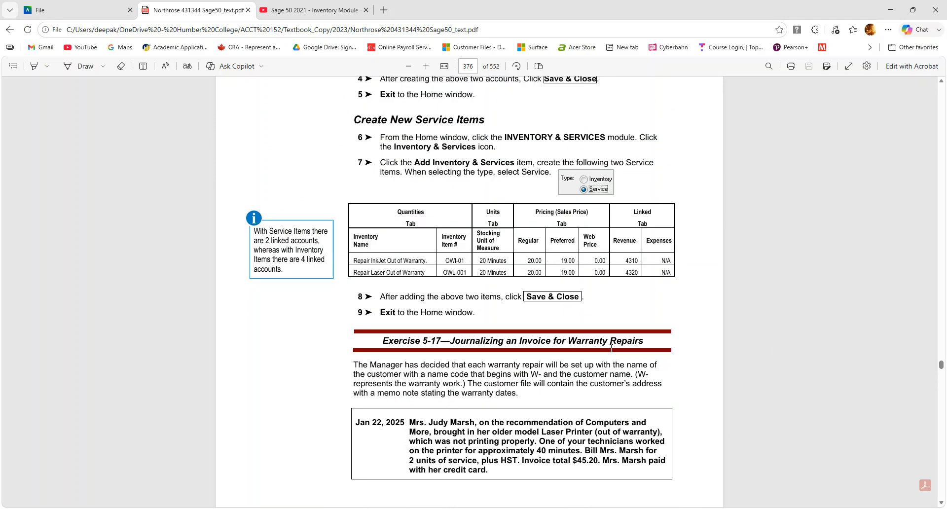
{"action": "scroll", "coordinate": [620, 345], "scroll_direction": "up", "scroll_amount": 8}
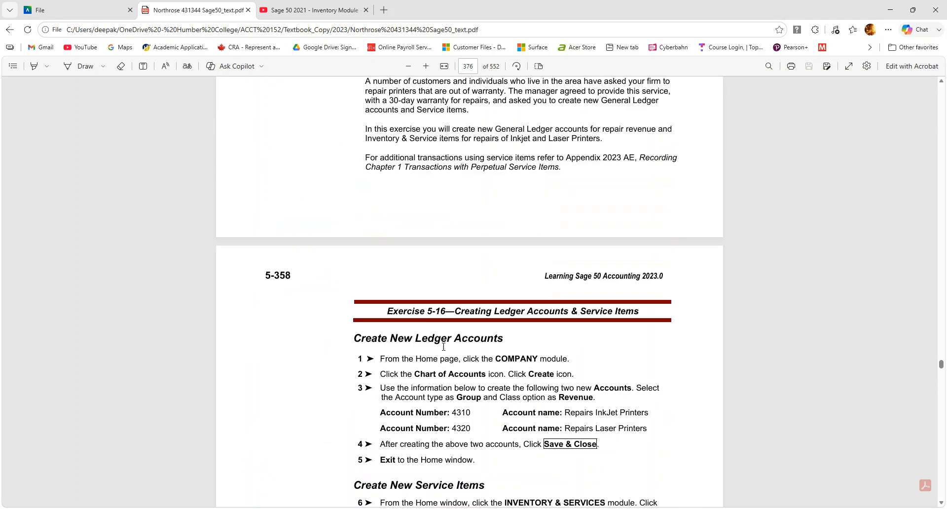
{"action": "scroll", "coordinate": [444, 347], "scroll_direction": "down", "scroll_amount": 3}
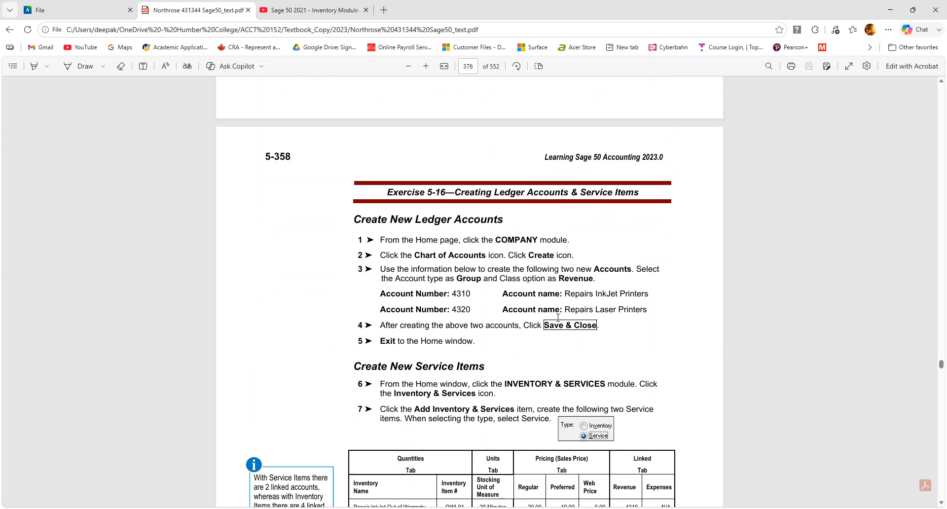
{"action": "scroll", "coordinate": [507, 285], "scroll_direction": "down", "scroll_amount": 2}
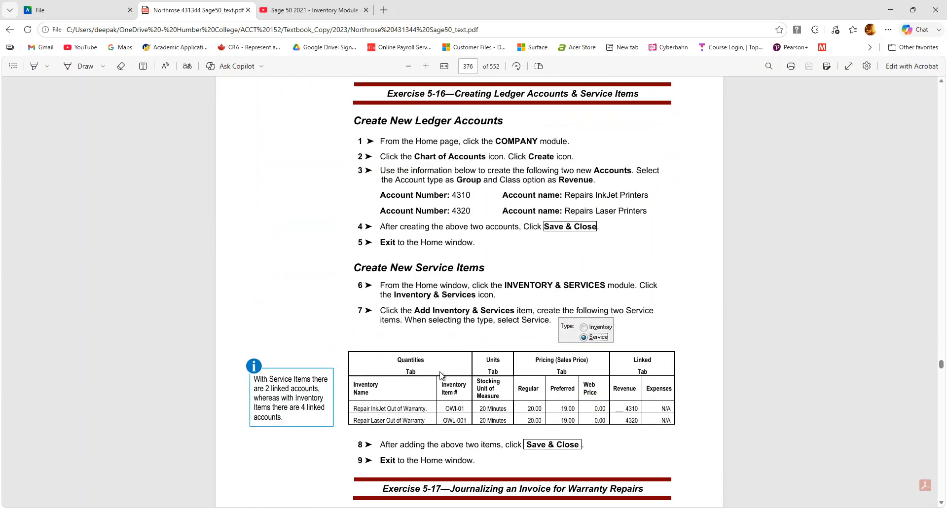
- Switch to Sage 50, start a new item in the Inventory & Services Ledger and set its type to Service
{"action": "mouse_move", "coordinate": [703, 508]}
{"action": "left_click", "coordinate": [703, 490]}
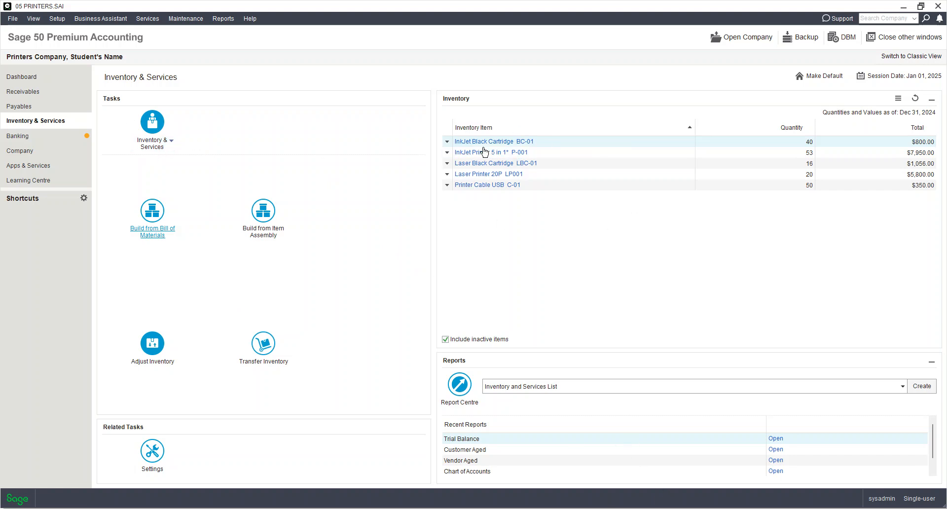
{"action": "left_click", "coordinate": [149, 147]}
{"action": "left_click", "coordinate": [163, 168]}
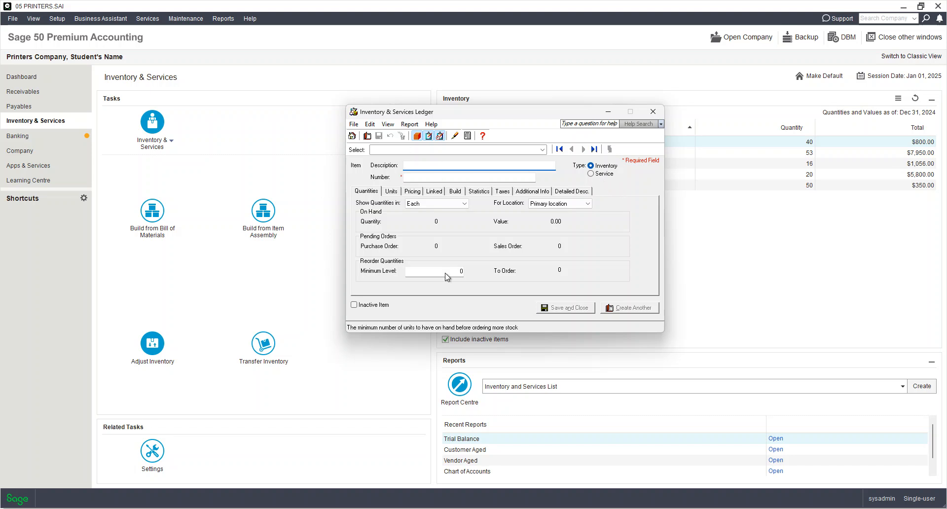
{"action": "left_click", "coordinate": [590, 175]}
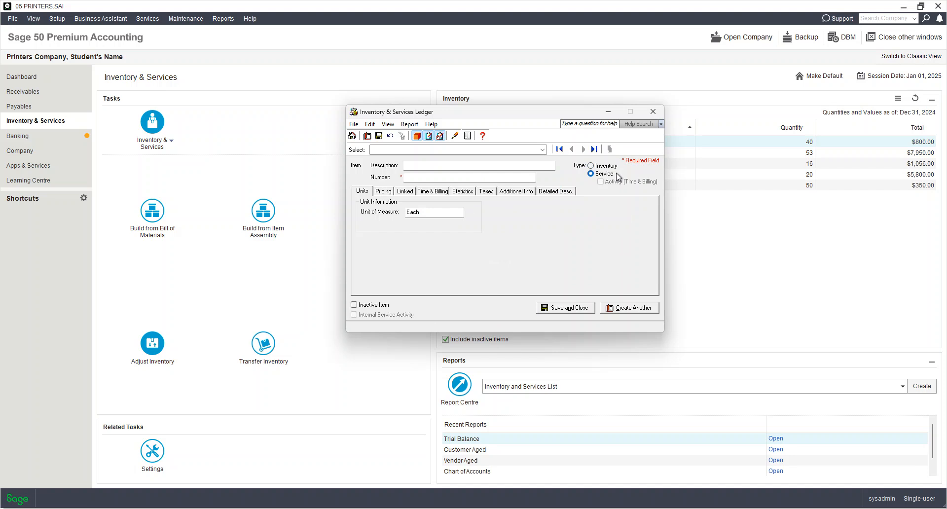
- Look at the service item's linked Revenue and Expense accounts, and close the ledger without creating the record
{"action": "left_click", "coordinate": [408, 192]}
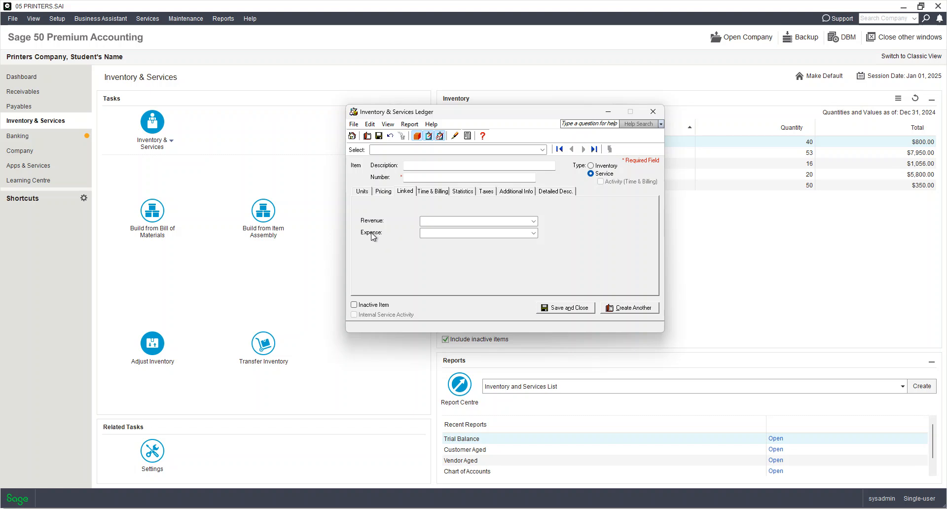
{"action": "left_click", "coordinate": [653, 111]}
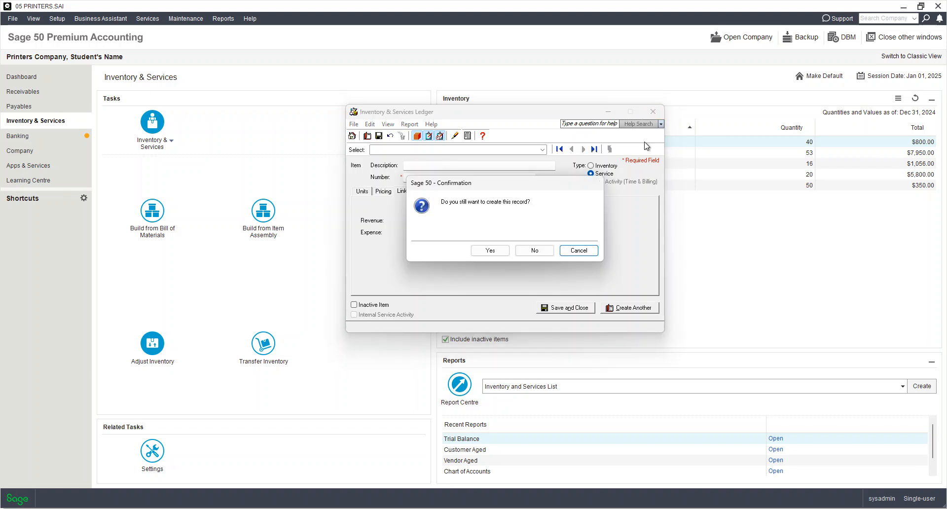
{"action": "left_click", "coordinate": [535, 250]}
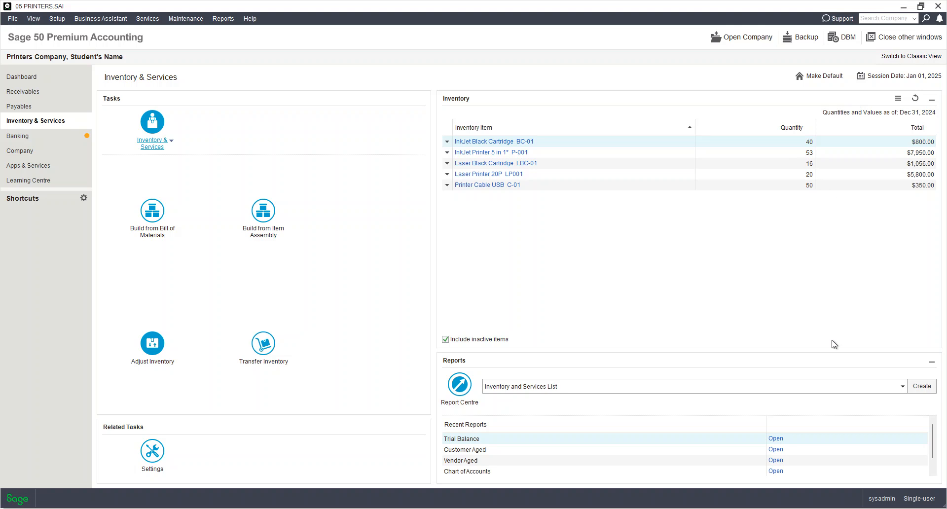
- Return to the textbook PDF and read Exercise 5-17 on invoicing the out-of-warranty laser printer repair and its journal entry
{"action": "left_click", "coordinate": [702, 508]}
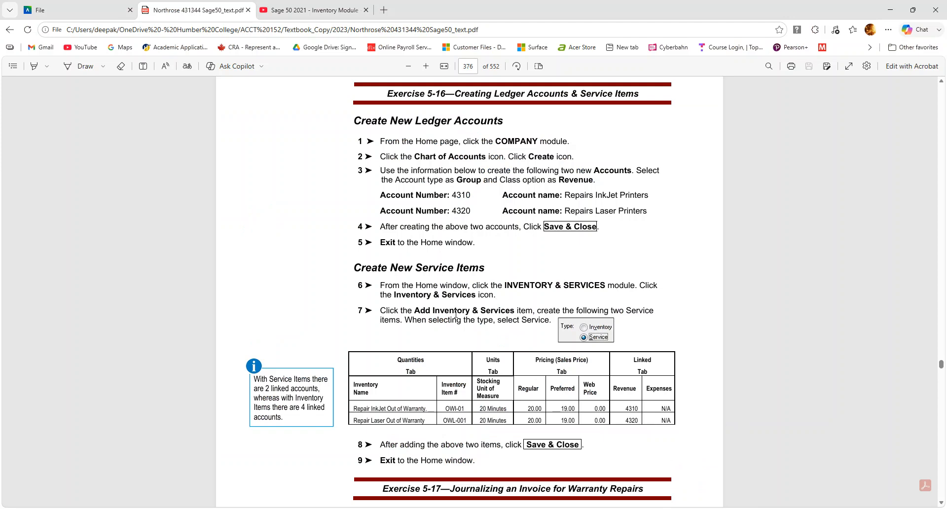
{"action": "scroll", "coordinate": [482, 306], "scroll_direction": "down", "scroll_amount": 3}
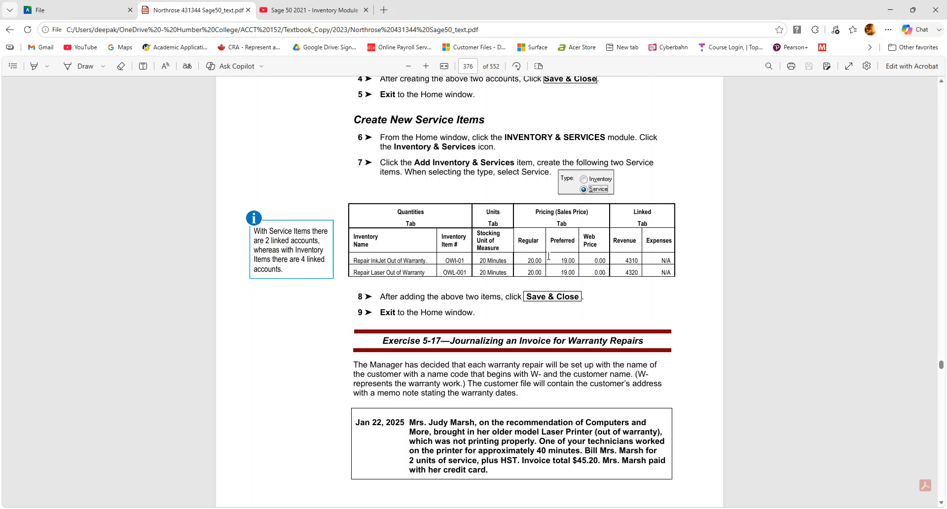
{"action": "scroll", "coordinate": [548, 256], "scroll_direction": "down", "scroll_amount": 3}
{"action": "scroll", "coordinate": [529, 268], "scroll_direction": "down", "scroll_amount": 5}
{"action": "scroll", "coordinate": [529, 268], "scroll_direction": "down", "scroll_amount": 4}
{"action": "scroll", "coordinate": [489, 222], "scroll_direction": "up", "scroll_amount": 3}
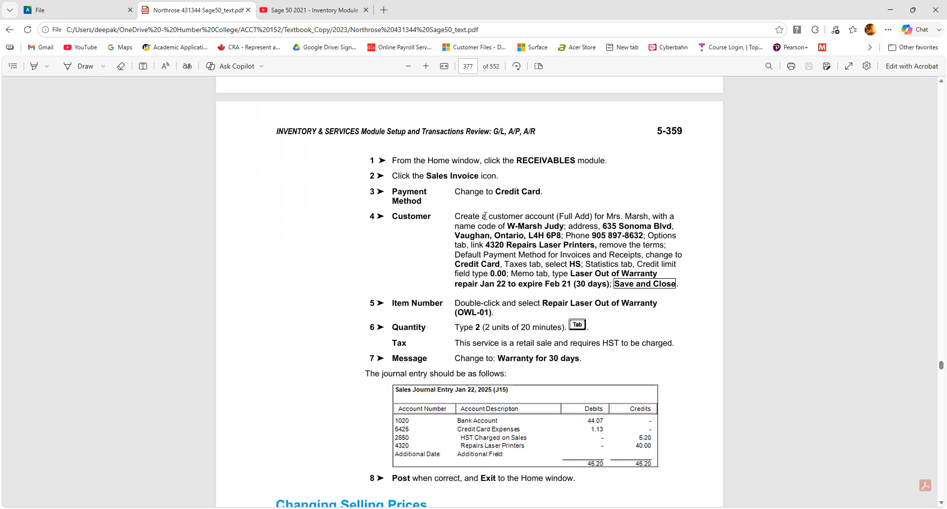
{"action": "scroll", "coordinate": [507, 229], "scroll_direction": "down", "scroll_amount": 4}
{"action": "scroll", "coordinate": [514, 247], "scroll_direction": "up", "scroll_amount": 10}
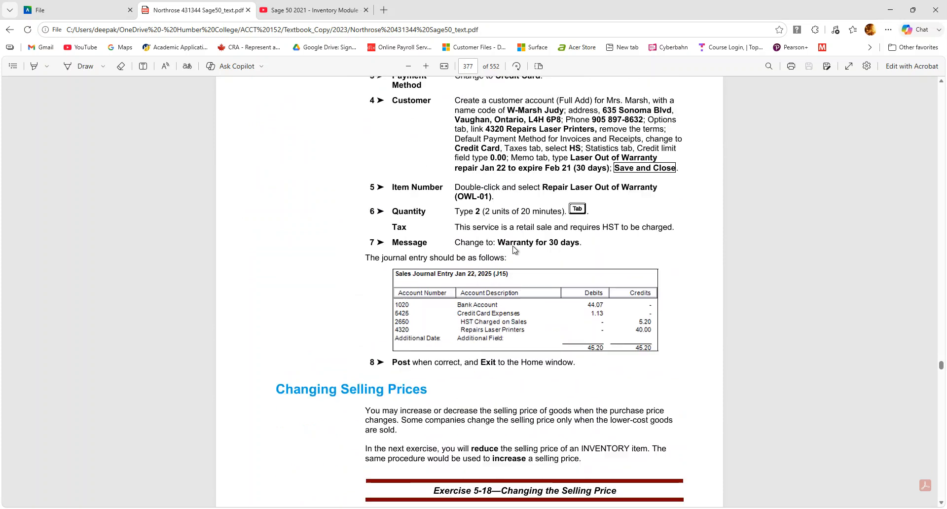
- Read the Changing Selling Prices section and Exercise 5-18 on reducing the 5 in 1 InkJet printer's selling price
{"action": "scroll", "coordinate": [514, 247], "scroll_direction": "down", "scroll_amount": 5}
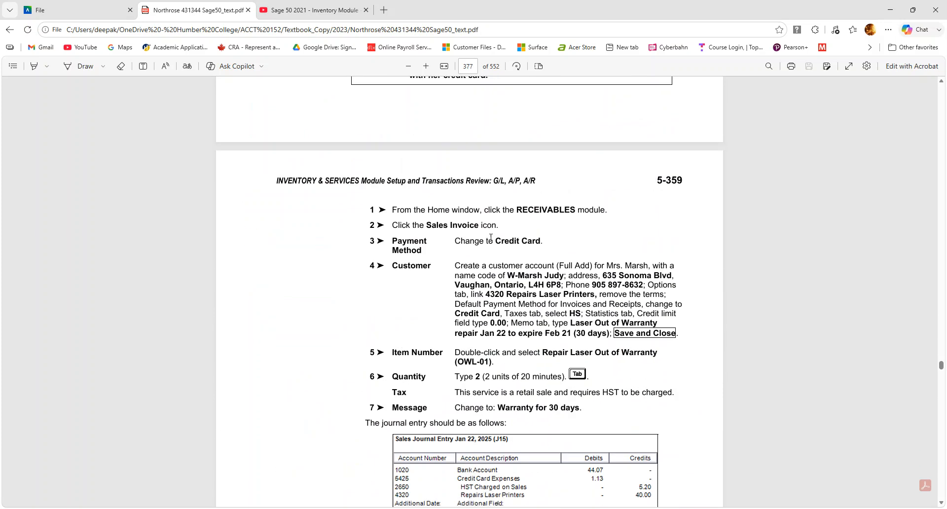
{"action": "scroll", "coordinate": [490, 235], "scroll_direction": "down", "scroll_amount": 3}
{"action": "scroll", "coordinate": [489, 235], "scroll_direction": "down", "scroll_amount": 1}
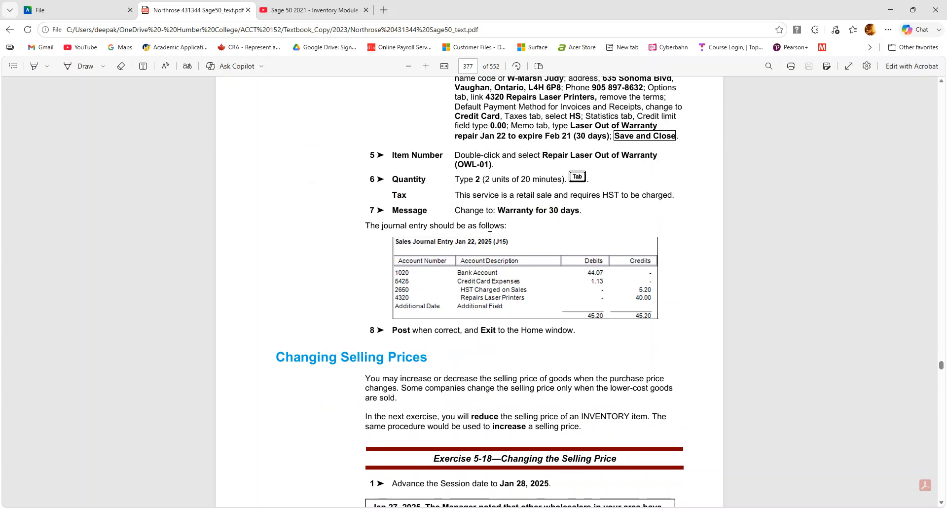
{"action": "scroll", "coordinate": [489, 235], "scroll_direction": "down", "scroll_amount": 2}
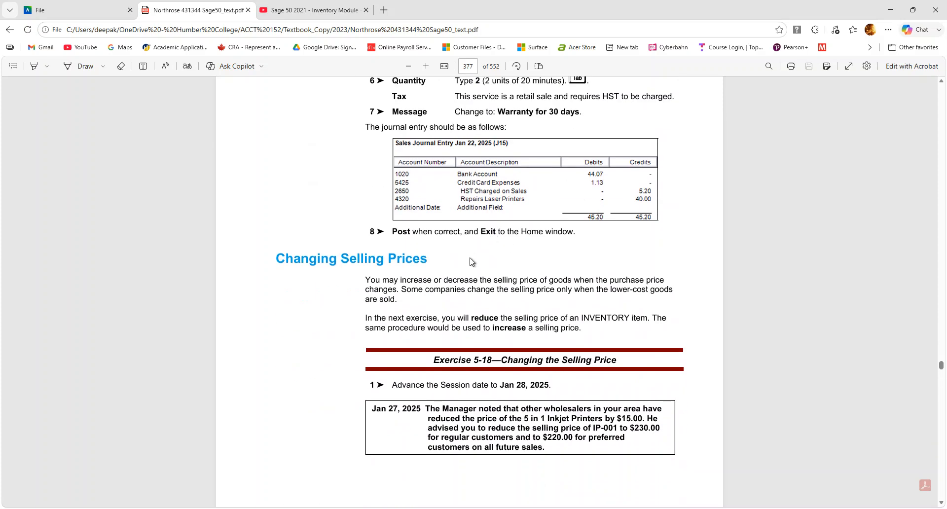
{"action": "scroll", "coordinate": [676, 380], "scroll_direction": "down", "scroll_amount": 4}
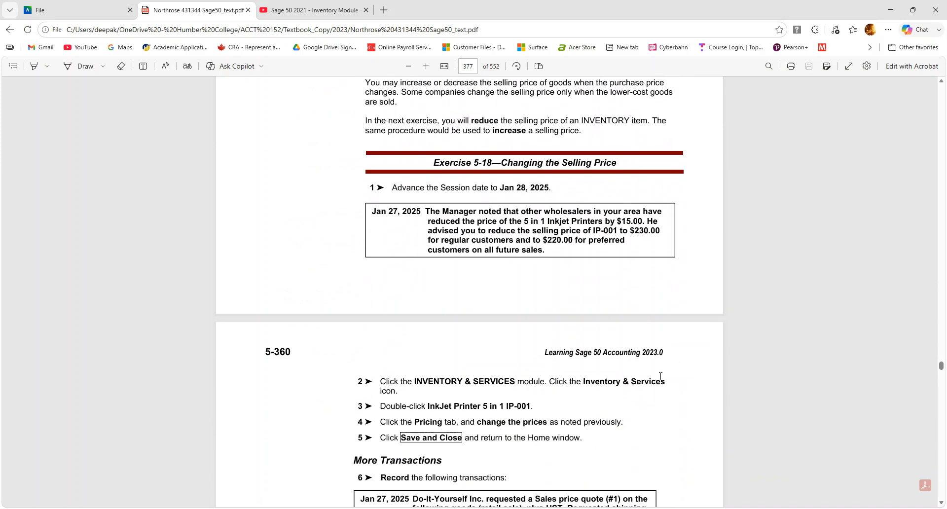
- Switch to Sage 50, open the InkJet Printer 5 in 1 item for modification, view its price list and close the record
{"action": "key", "text": "alt+Tab"}
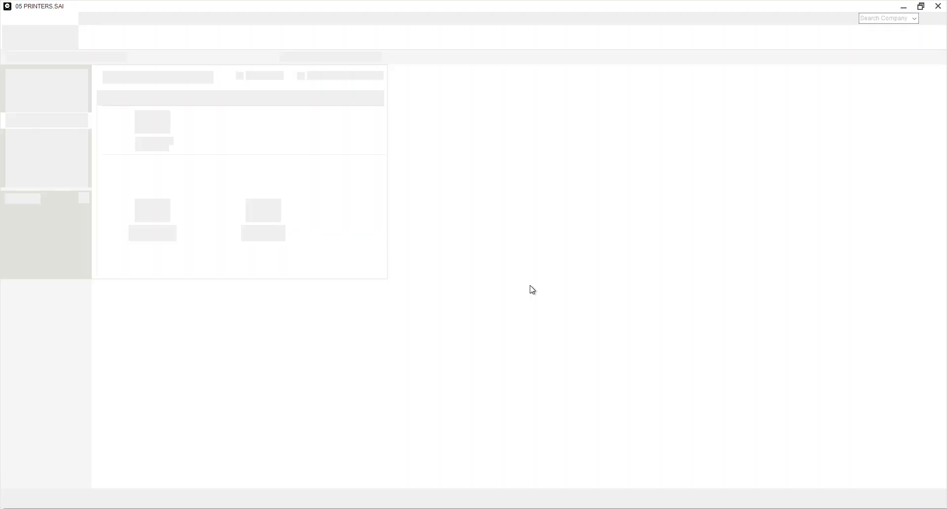
{"action": "mouse_move", "coordinate": [161, 149]}
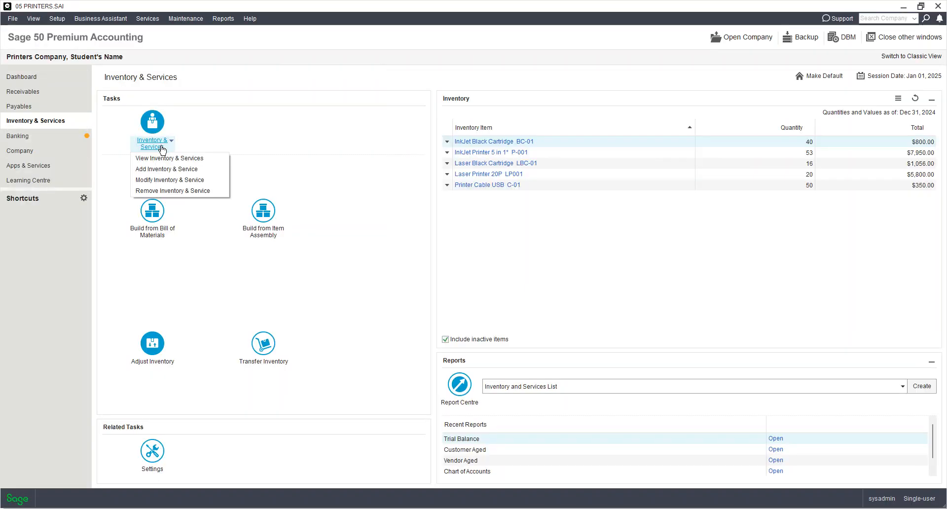
{"action": "left_click", "coordinate": [156, 180]}
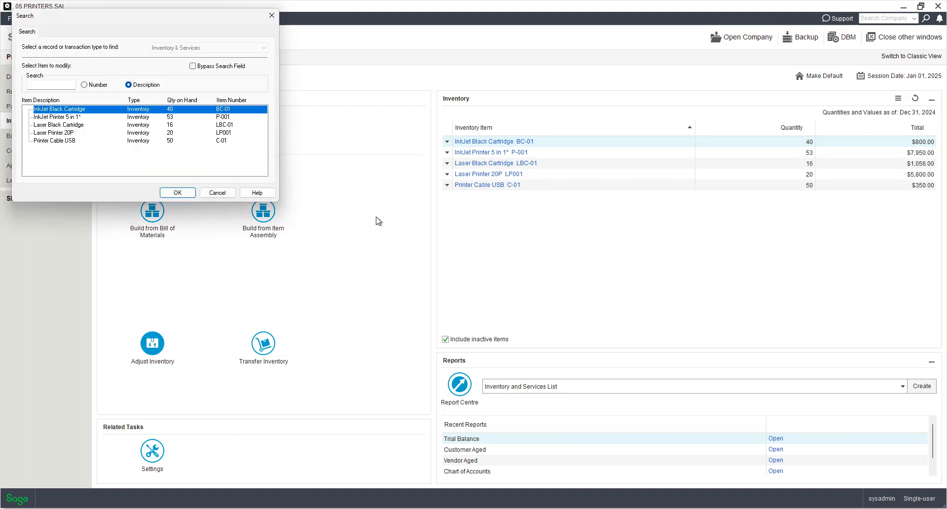
{"action": "double_click", "coordinate": [71, 118]}
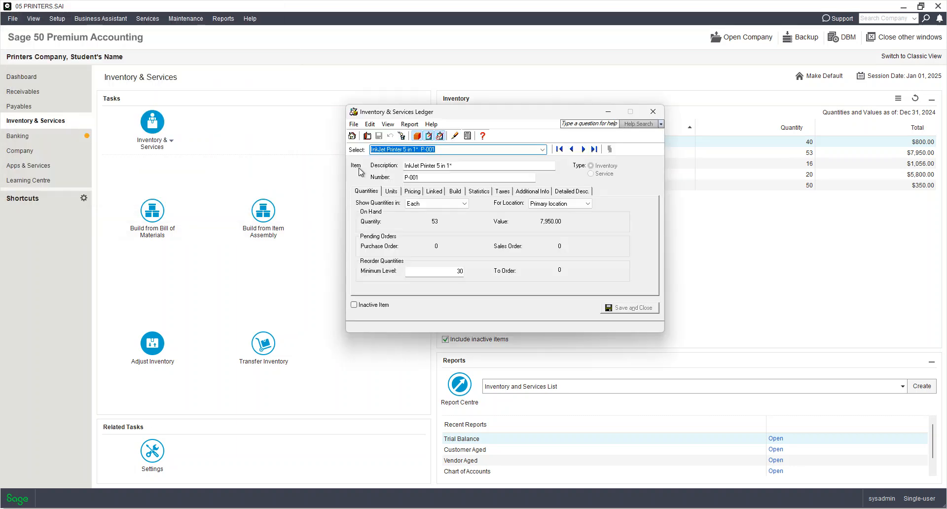
{"action": "left_click", "coordinate": [415, 192]}
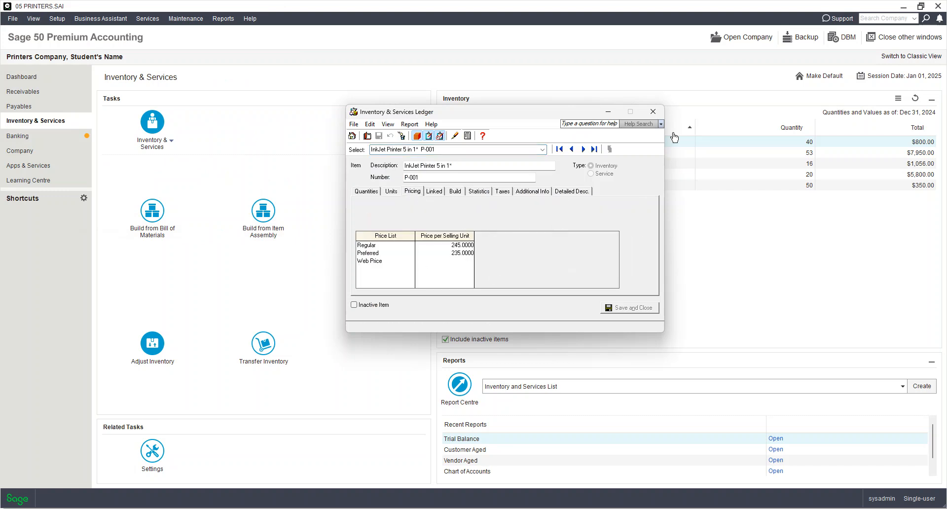
{"action": "left_click", "coordinate": [652, 112]}
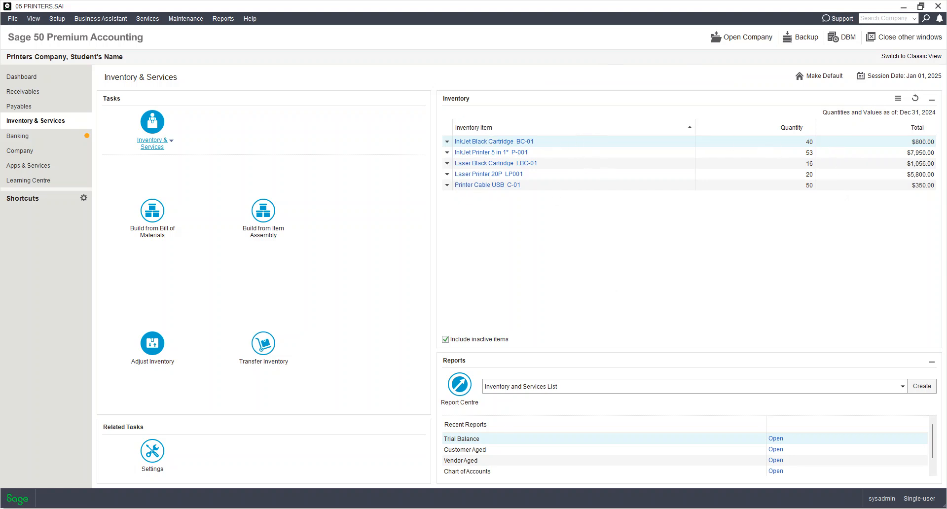
- Return to the textbook PDF and read Exercise 5-19 on correcting the invoice price and the Making Inventory Adjustments section
{"action": "left_click", "coordinate": [679, 508]}
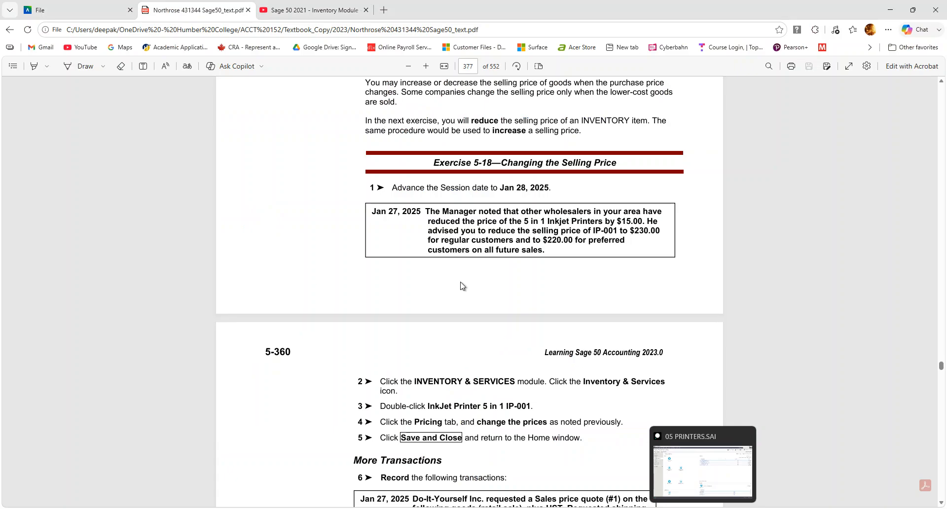
{"action": "scroll", "coordinate": [447, 297], "scroll_direction": "down", "scroll_amount": 10}
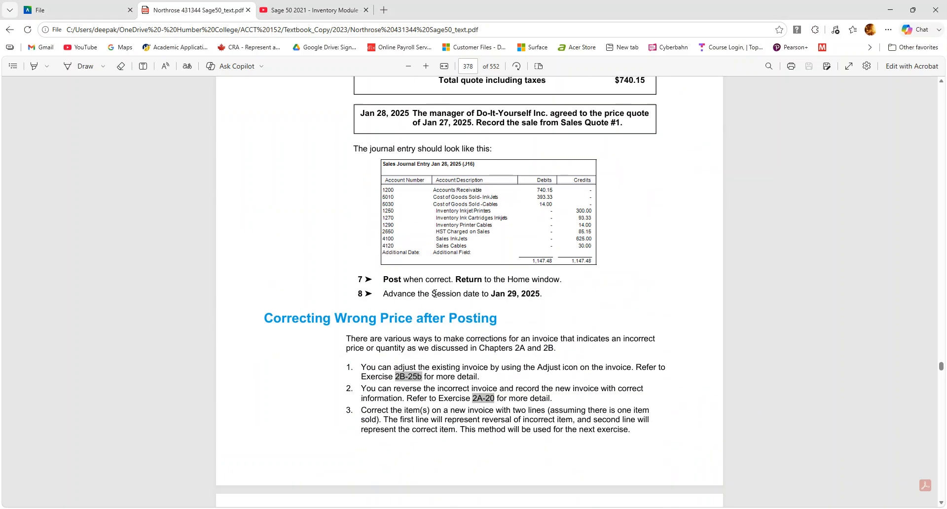
{"action": "scroll", "coordinate": [411, 290], "scroll_direction": "down", "scroll_amount": 7}
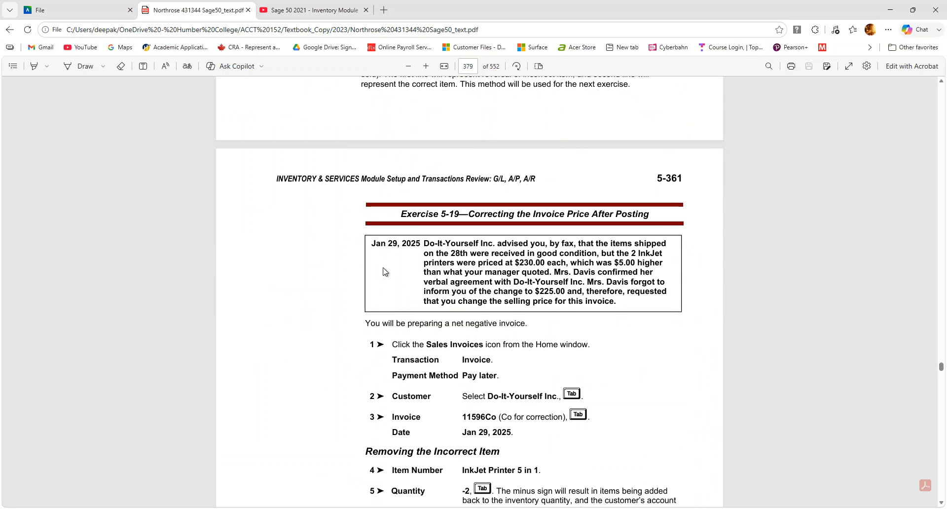
{"action": "scroll", "coordinate": [388, 272], "scroll_direction": "down", "scroll_amount": 5}
{"action": "scroll", "coordinate": [413, 213], "scroll_direction": "down", "scroll_amount": 15}
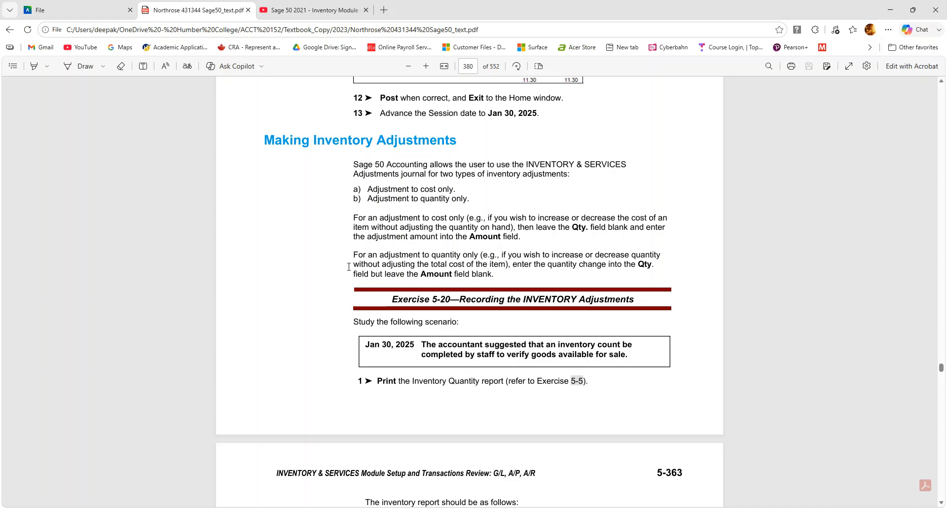
{"action": "scroll", "coordinate": [348, 267], "scroll_direction": "down", "scroll_amount": 4}
{"action": "scroll", "coordinate": [348, 264], "scroll_direction": "up", "scroll_amount": 5}
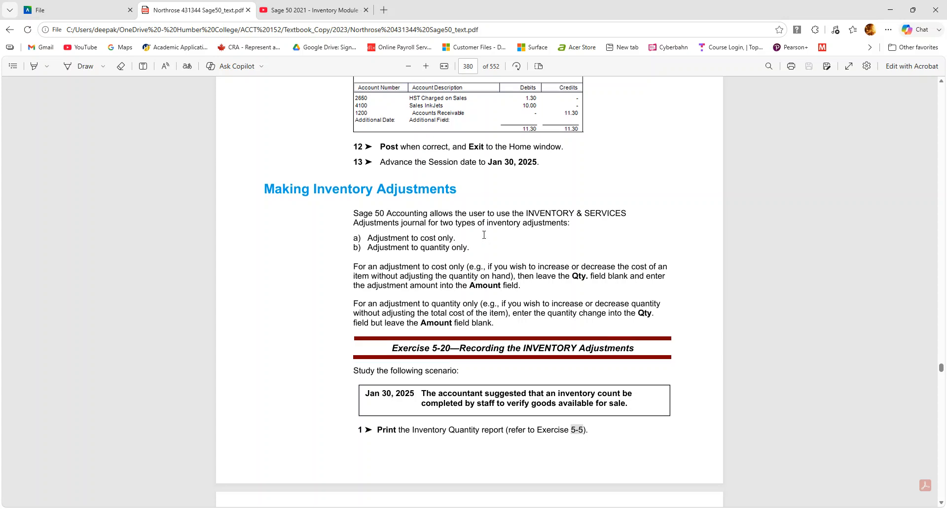
- Read Exercise 5-20 on recording inventory adjustments and its sample Inventory Quantity report
{"action": "scroll", "coordinate": [472, 241], "scroll_direction": "down", "scroll_amount": 3}
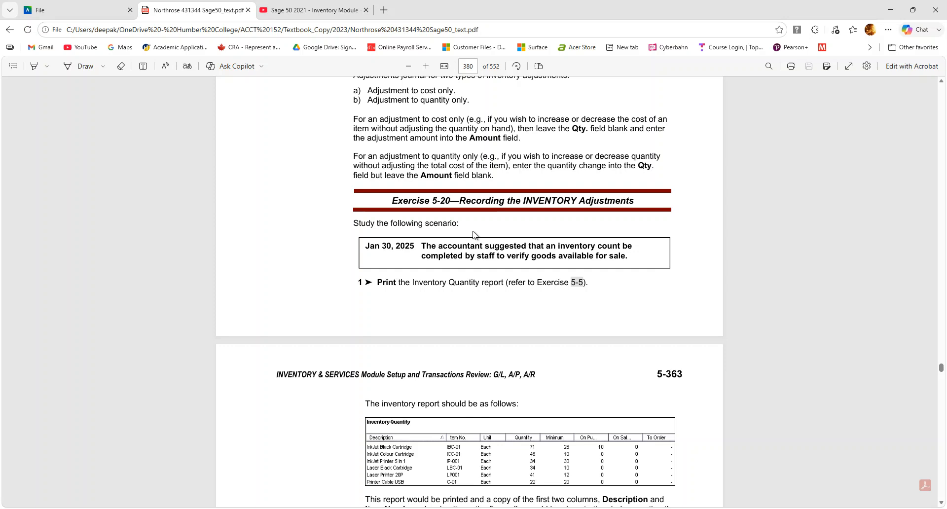
{"action": "scroll", "coordinate": [455, 277], "scroll_direction": "down", "scroll_amount": 2}
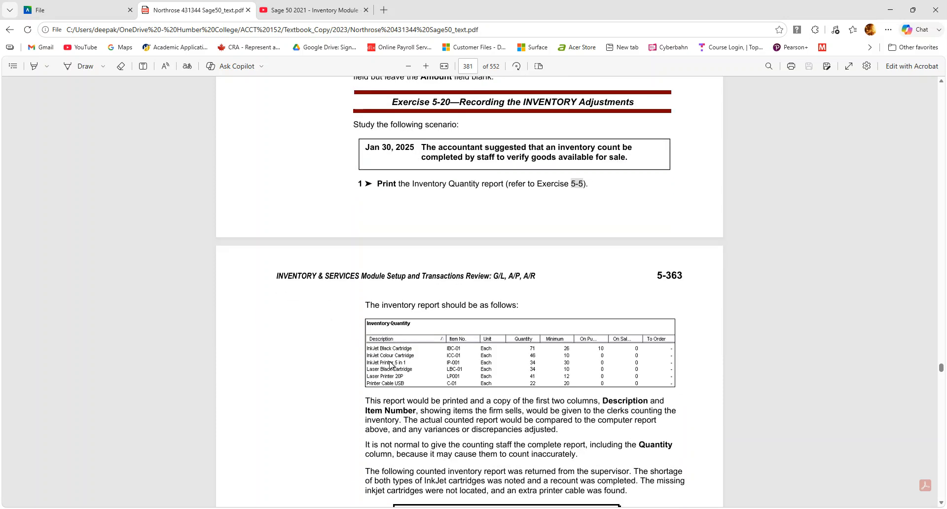
{"action": "scroll", "coordinate": [454, 358], "scroll_direction": "down", "scroll_amount": 1}
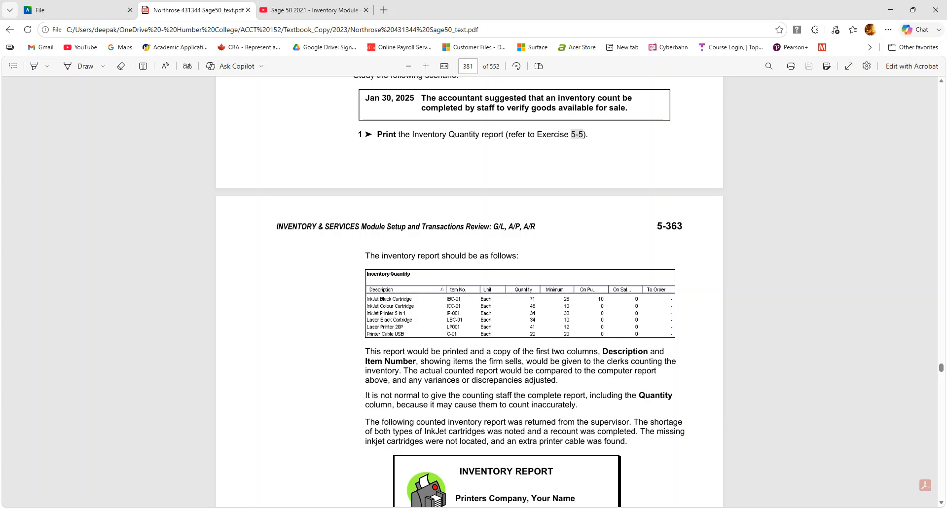
- Switch to Sage 50 and change the session date to Jan 31, 2025
{"action": "key", "text": "alt+Tab"}
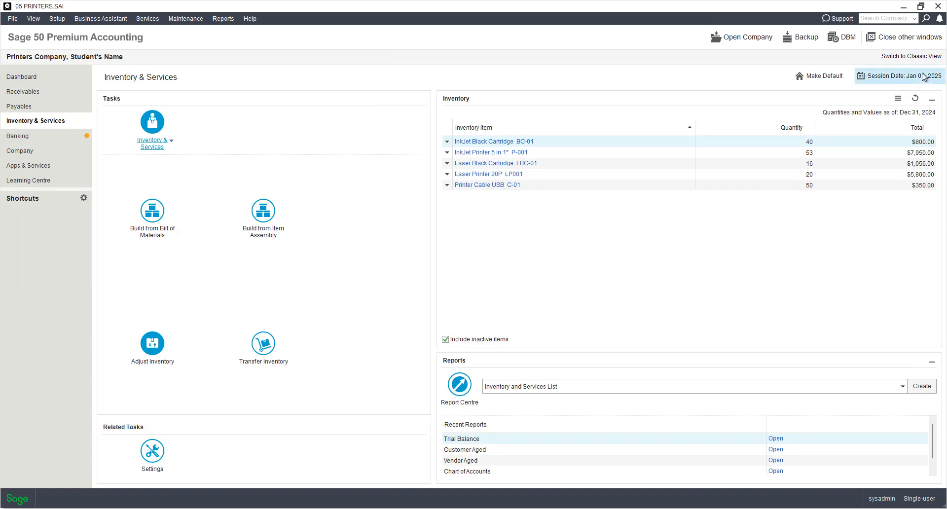
{"action": "left_click", "coordinate": [924, 77]}
{"action": "left_click", "coordinate": [932, 109]}
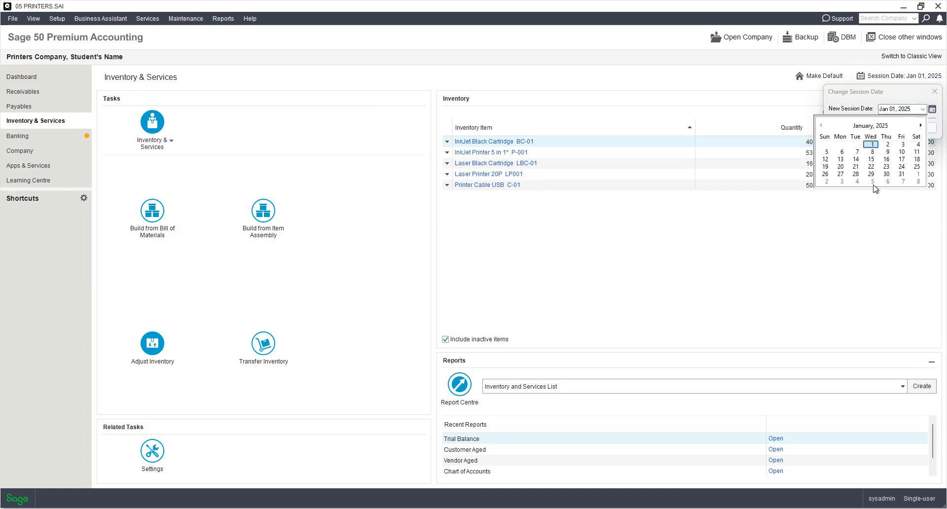
{"action": "left_click", "coordinate": [901, 174]}
{"action": "left_click", "coordinate": [872, 128]}
{"action": "left_click", "coordinate": [503, 296]}
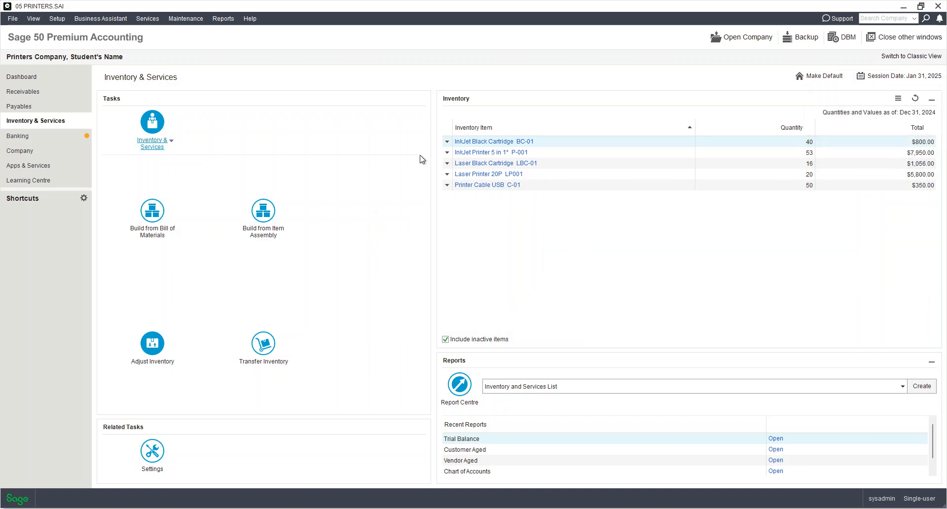
- Display the Inventory Quantity report by asset for all inventory accounts, with quantities in stocking units
{"action": "left_click", "coordinate": [219, 19]}
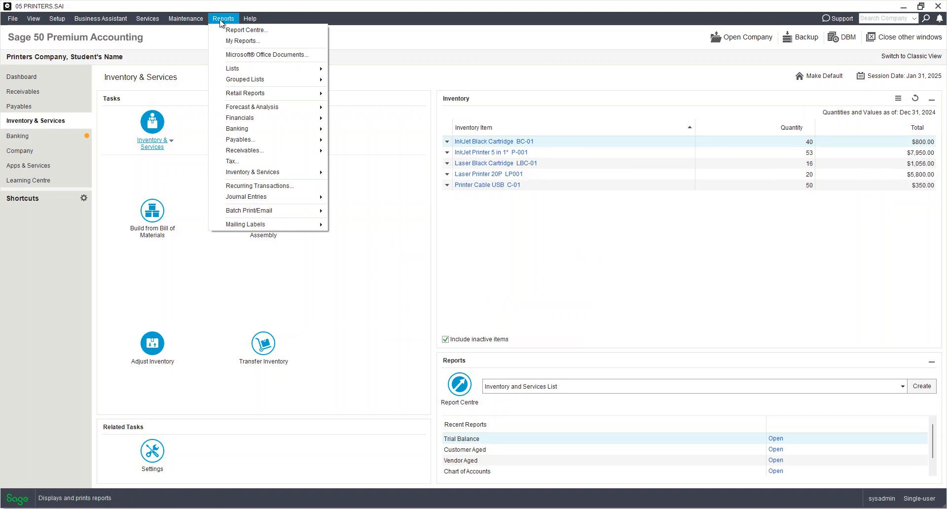
{"action": "mouse_move", "coordinate": [276, 172]}
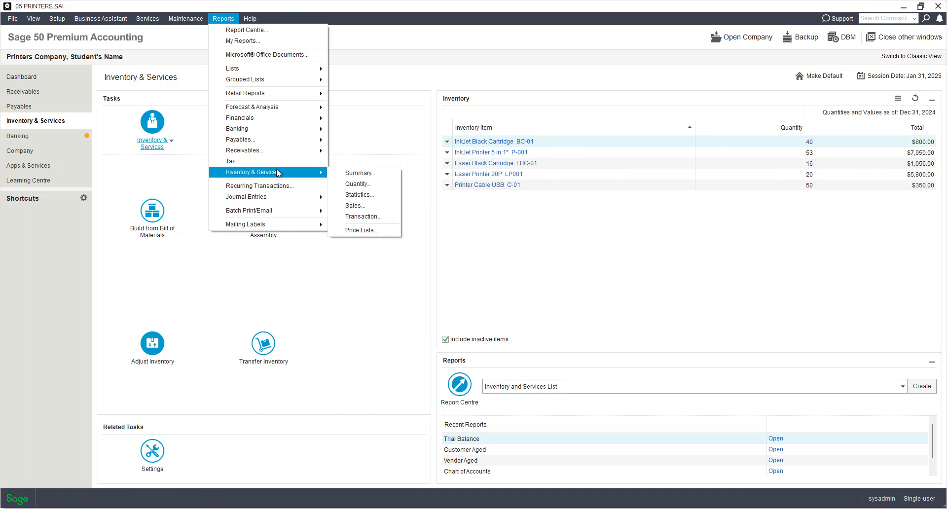
{"action": "left_click", "coordinate": [356, 184]}
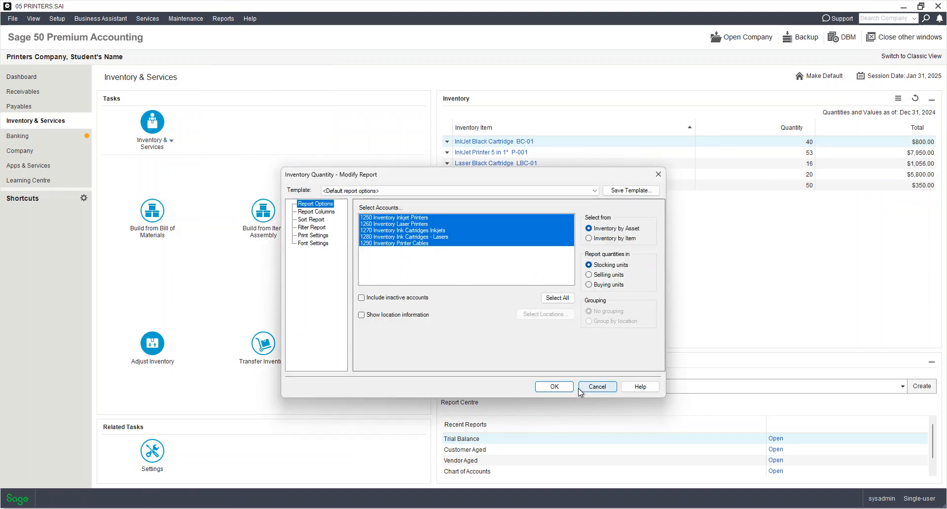
{"action": "left_click", "coordinate": [554, 386]}
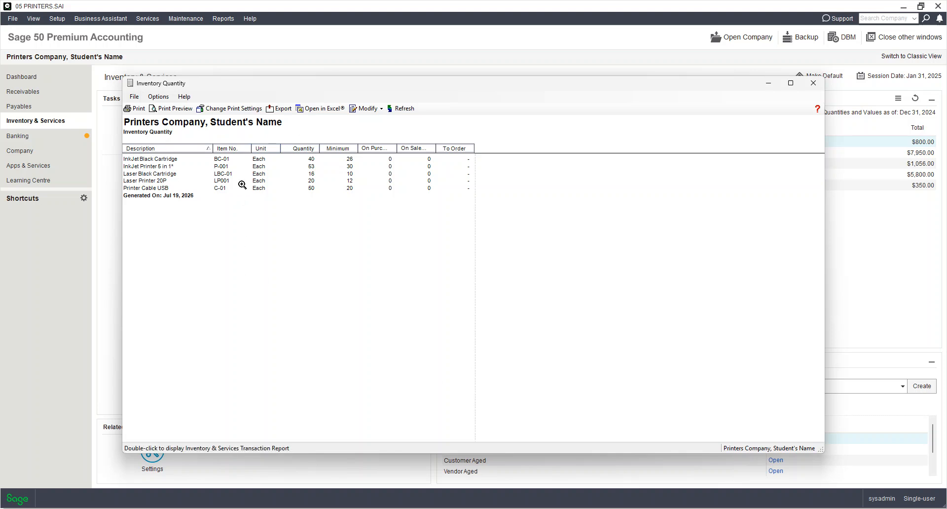
- Compare the Inventory Quantity report with the textbook's sample in Exercise 5-20, and bring the Sage 50 report back into view
{"action": "key", "text": "alt+Tab"}
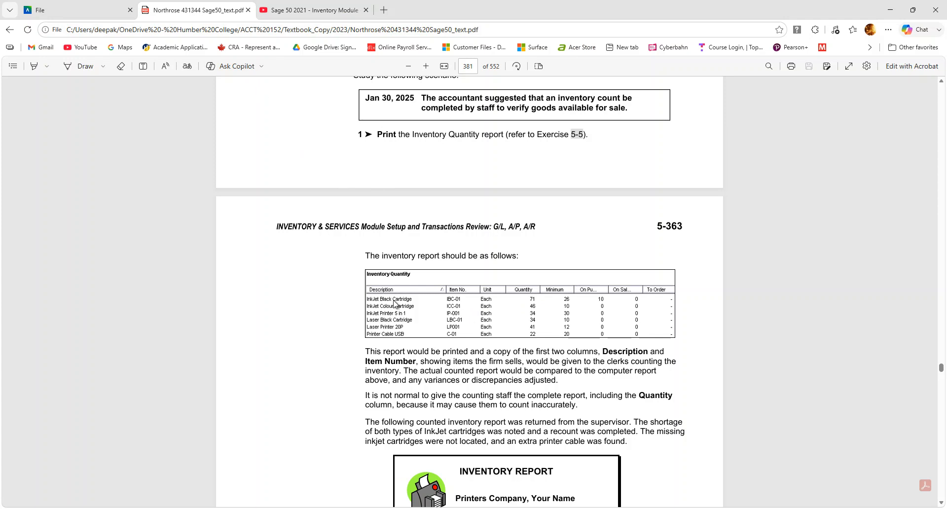
{"action": "scroll", "coordinate": [477, 197], "scroll_direction": "up", "scroll_amount": 1}
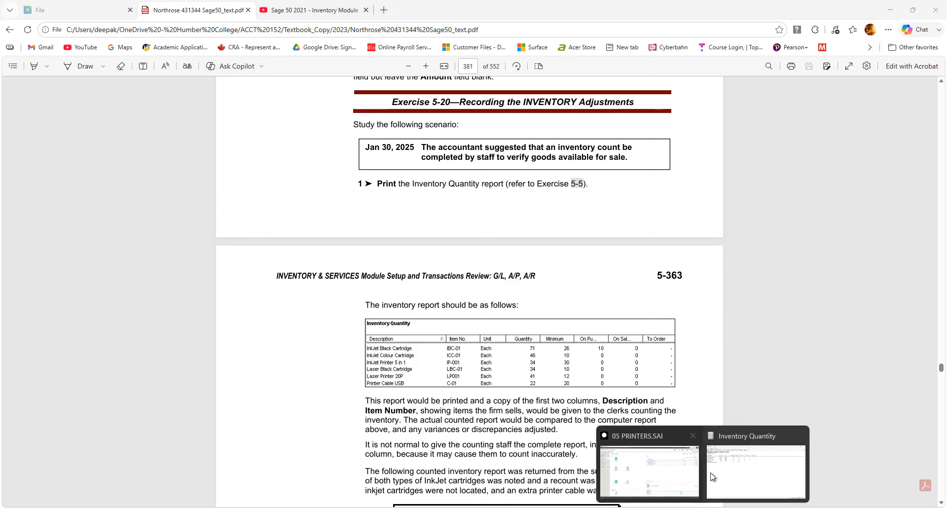
{"action": "left_click", "coordinate": [670, 458]}
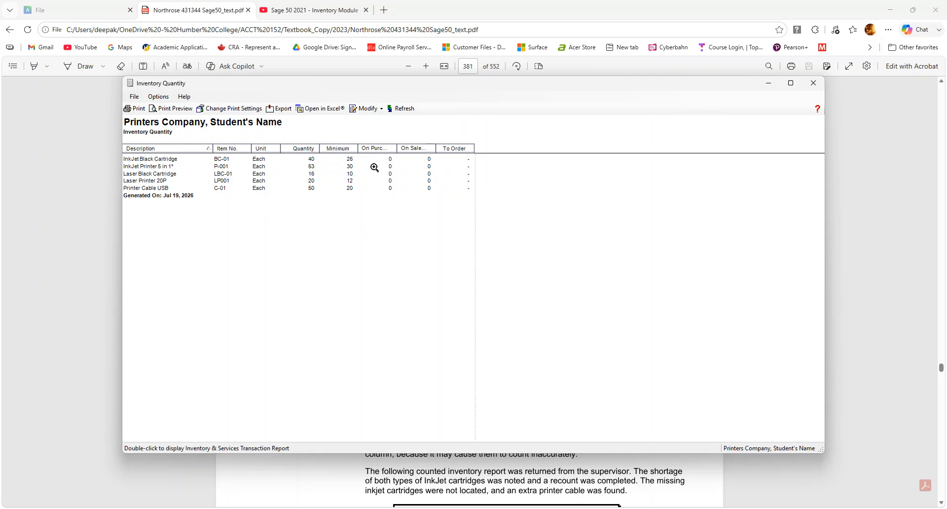
- Close the Inventory Quantity report and read the textbook's counted inventory report before returning to Sage 50
{"action": "left_click", "coordinate": [813, 87]}
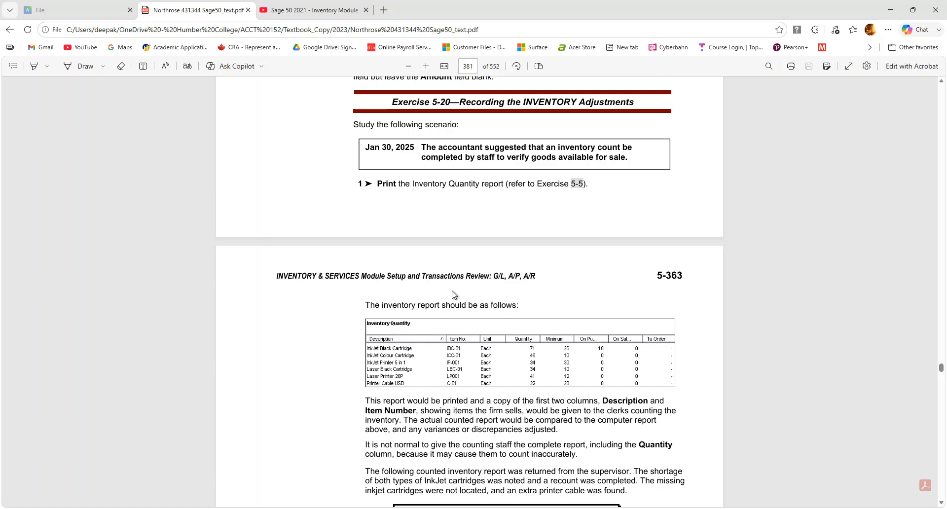
{"action": "scroll", "coordinate": [460, 393], "scroll_direction": "down", "scroll_amount": 3}
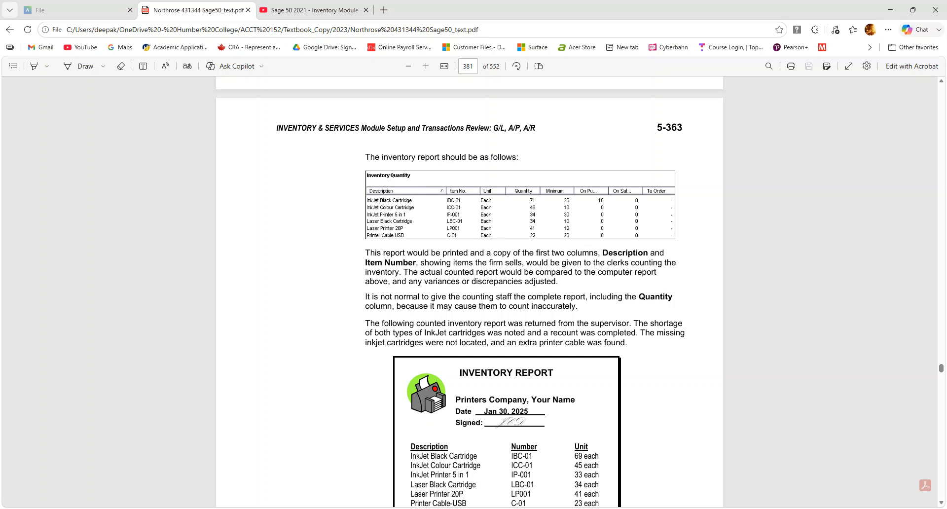
{"action": "left_click", "coordinate": [710, 468]}
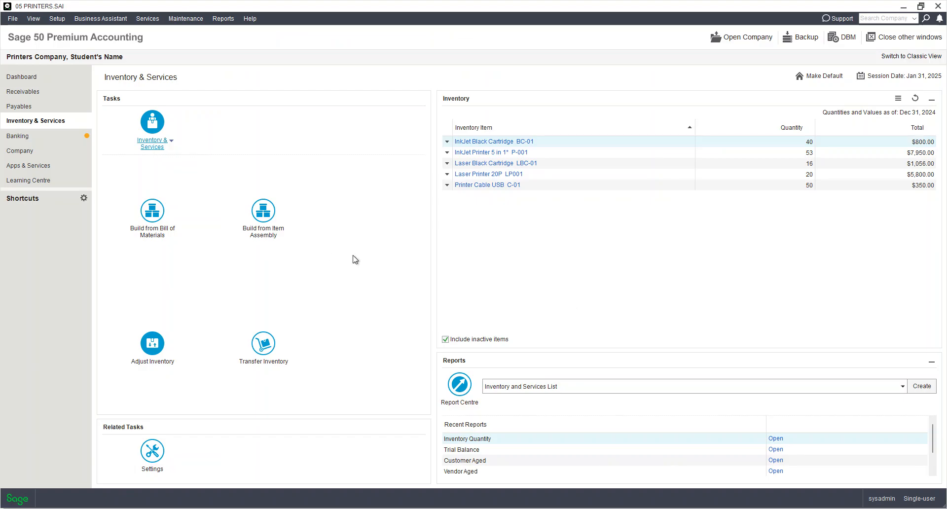
- Start an inventory adjustment with the source "Physical Count" and the comment "Physical Count by manager"
{"action": "left_click", "coordinate": [152, 345]}
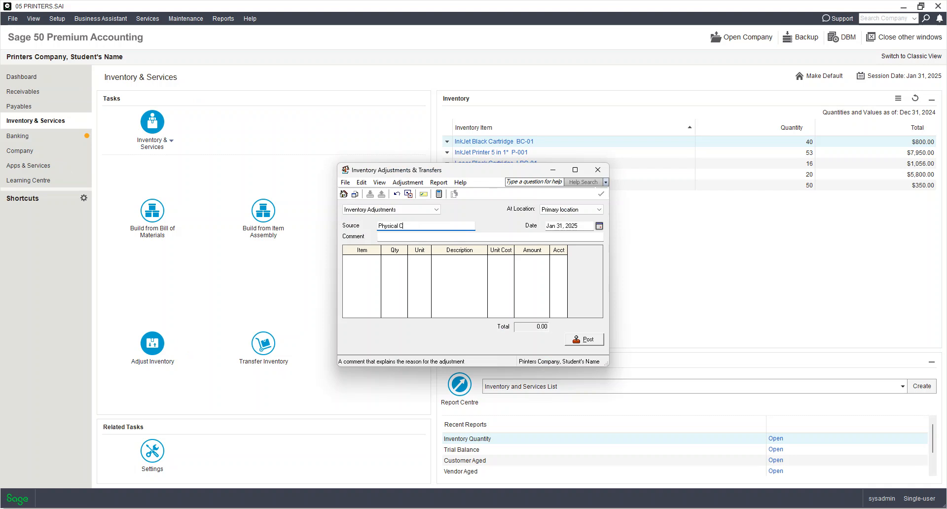
{"action": "key", "text": "Tab"}
{"action": "left_click", "coordinate": [461, 234]}
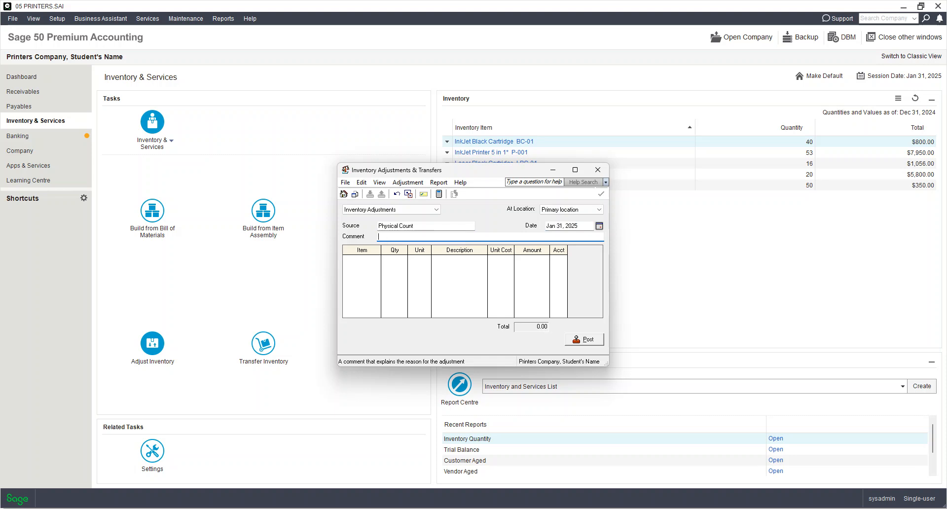
{"action": "key", "text": "shift+Tab"}
{"action": "key", "text": "shift+Tab"}
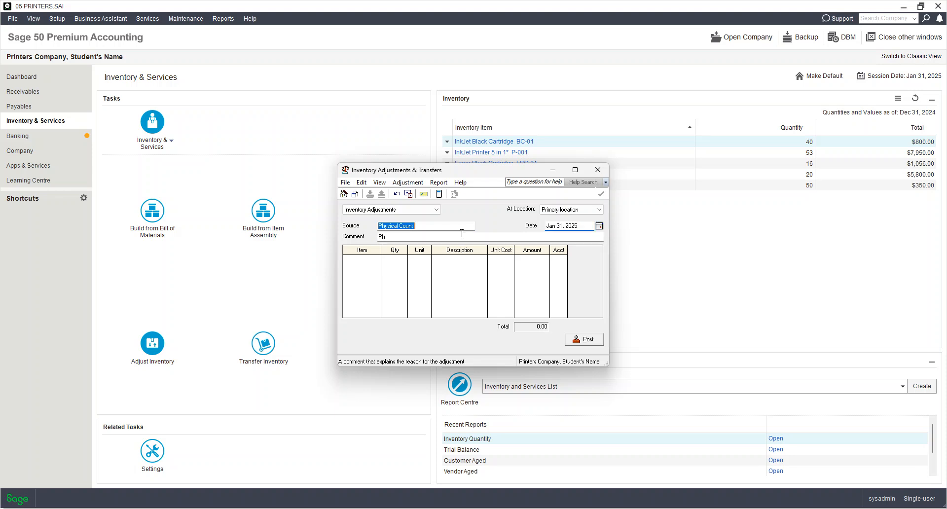
{"action": "key", "text": "ctrl+c"}
{"action": "key", "text": "Tab"}
{"action": "key", "text": "Tab"}
{"action": "key", "text": "ctrl+v"}
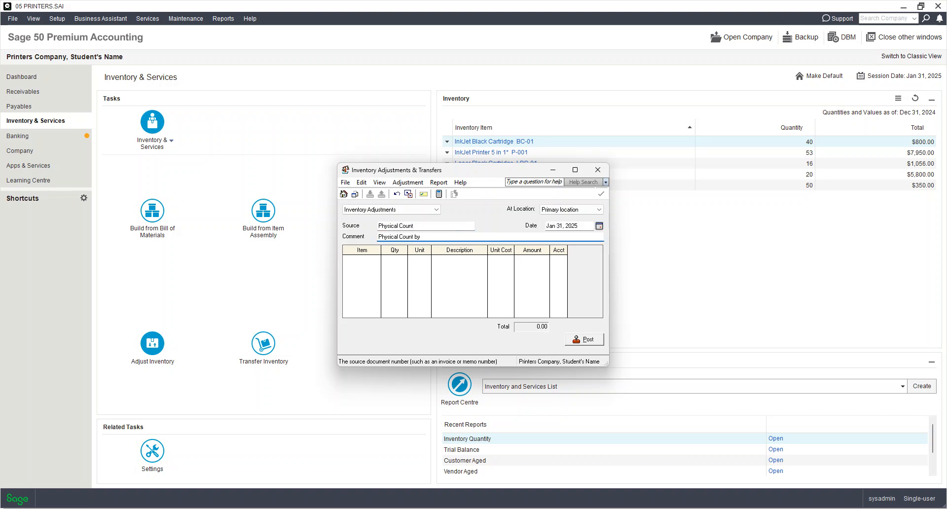
{"action": "type", "text": "by manager"}
{"action": "key", "text": "Tab"}
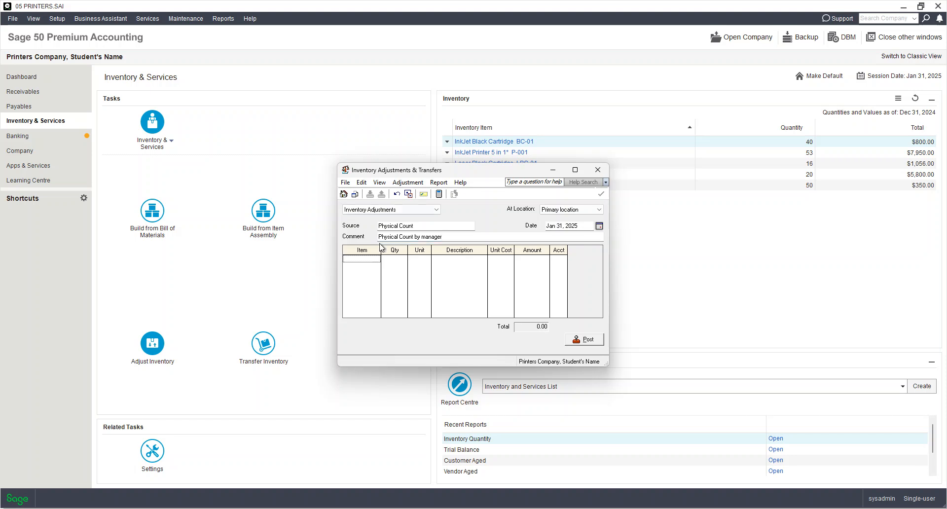
- Add InkJet Black Cartridge BC-01 to the adjustment with a quantity of 5, keeping the default unit cost and account
{"action": "double_click", "coordinate": [367, 260]}
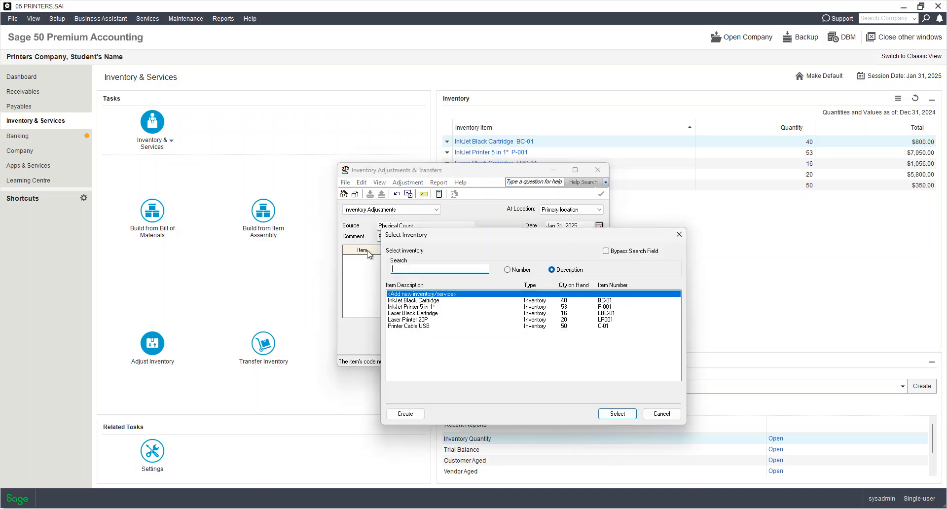
{"action": "double_click", "coordinate": [608, 302]}
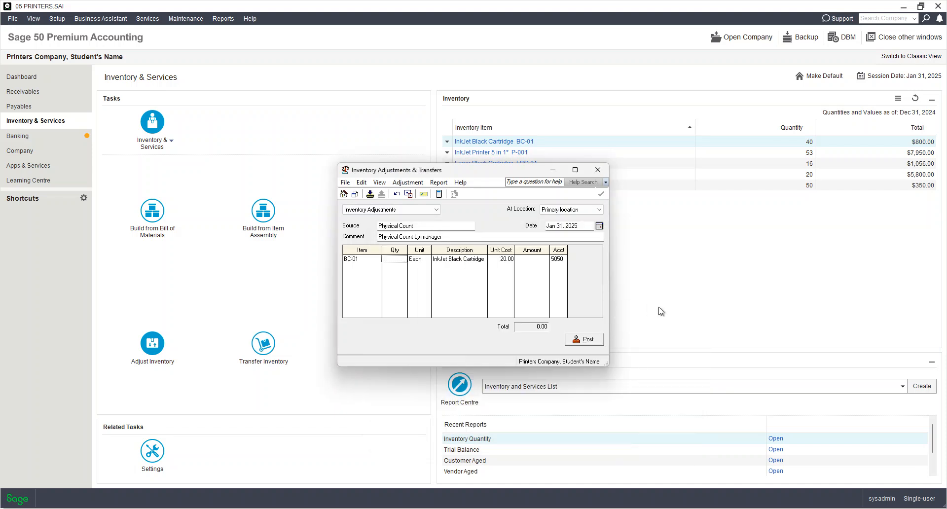
{"action": "type", "text": "5"}
{"action": "key", "text": "Tab"}
{"action": "key", "text": "Tab"}
{"action": "key", "text": "Tab"}
{"action": "key", "text": "Tab"}
{"action": "key", "text": "Tab"}
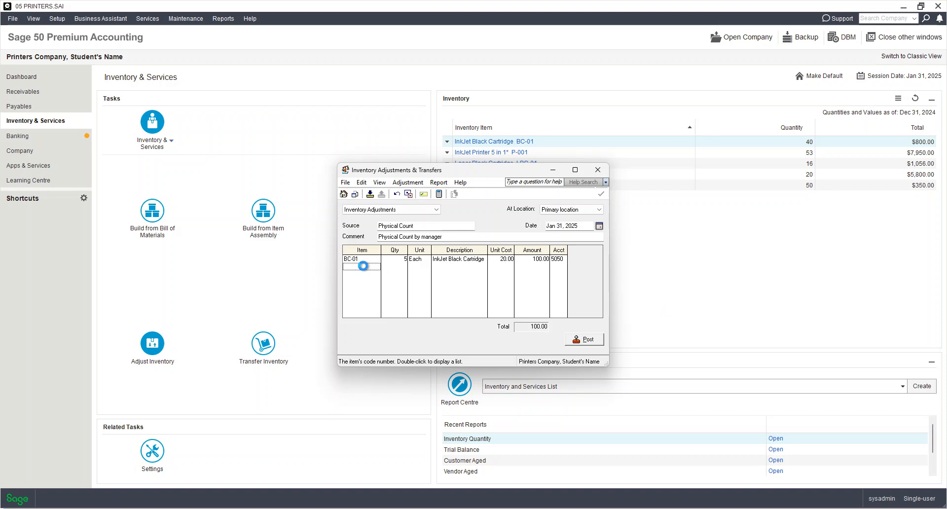
- Add InkJet Printer 5 in 1 P-001 on the adjustment's second line with a quantity of -3
{"action": "double_click", "coordinate": [366, 265]}
{"action": "double_click", "coordinate": [605, 307]}
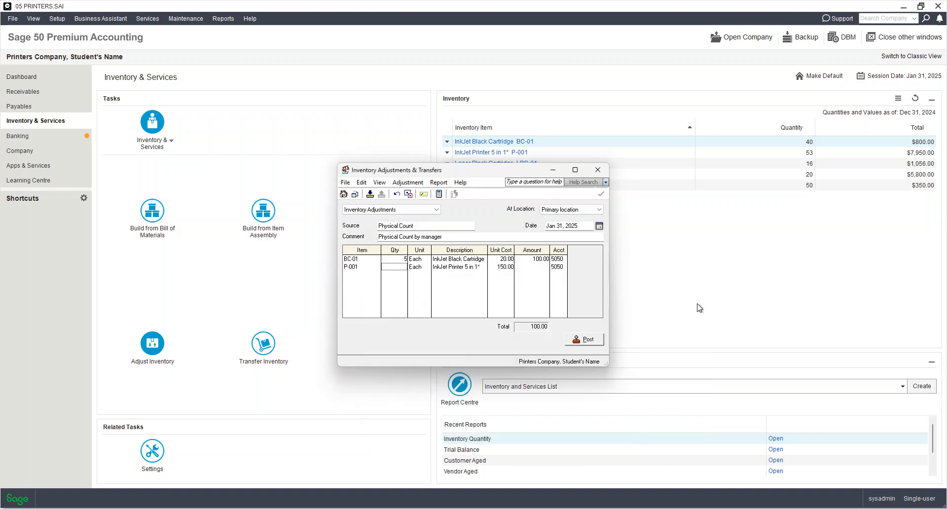
{"action": "type", "text": "-3"}
{"action": "key", "text": "Tab"}
{"action": "key", "text": "Tab"}
- Add Printer Cable USB C-01 on the adjustment's third line with a quantity of -2
{"action": "left_click", "coordinate": [366, 275]}
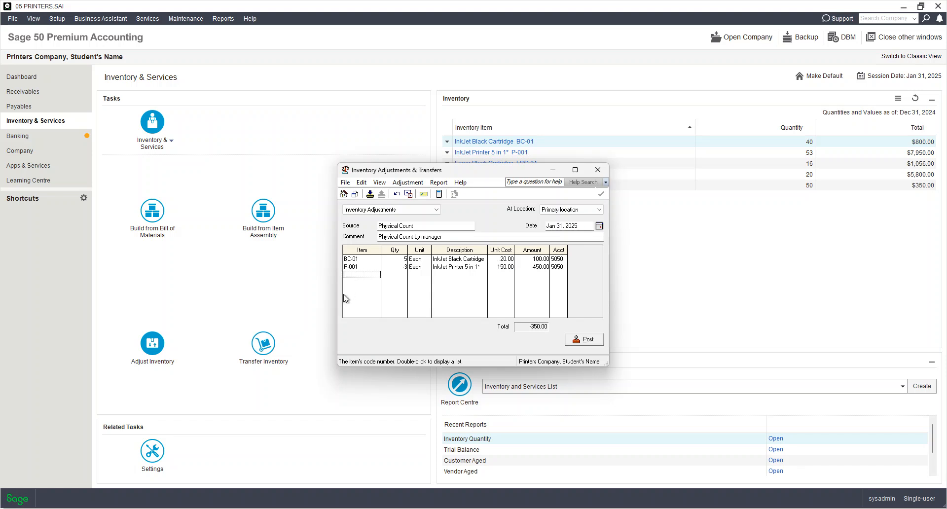
{"action": "double_click", "coordinate": [363, 275]}
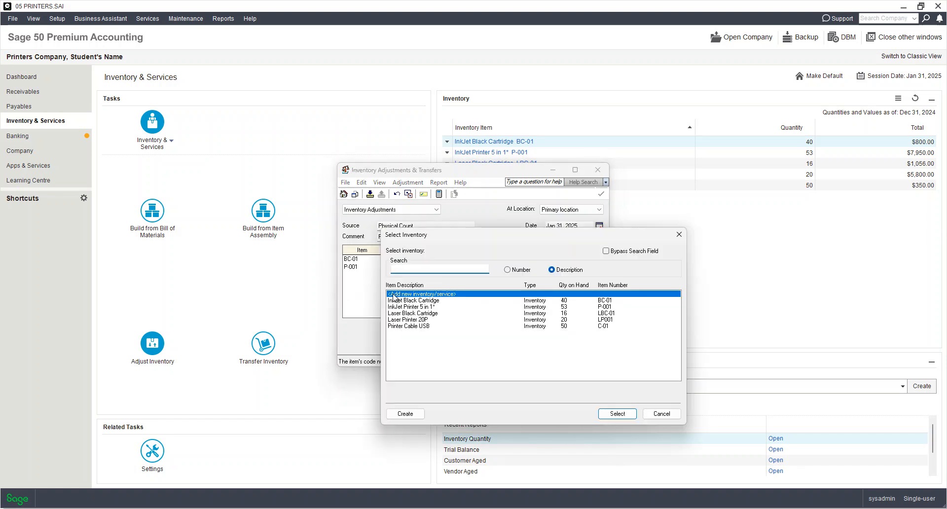
{"action": "double_click", "coordinate": [595, 332]}
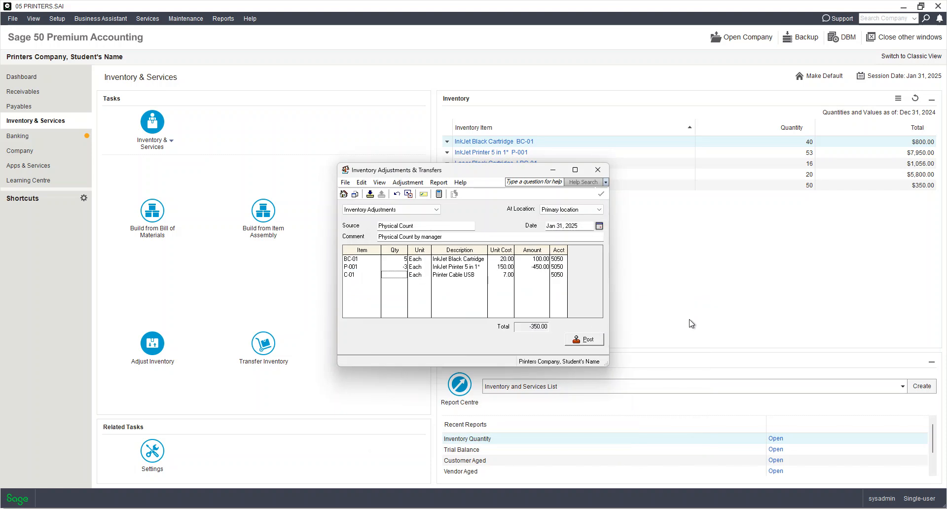
{"action": "type", "text": "-2"}
{"action": "key", "text": "Tab"}
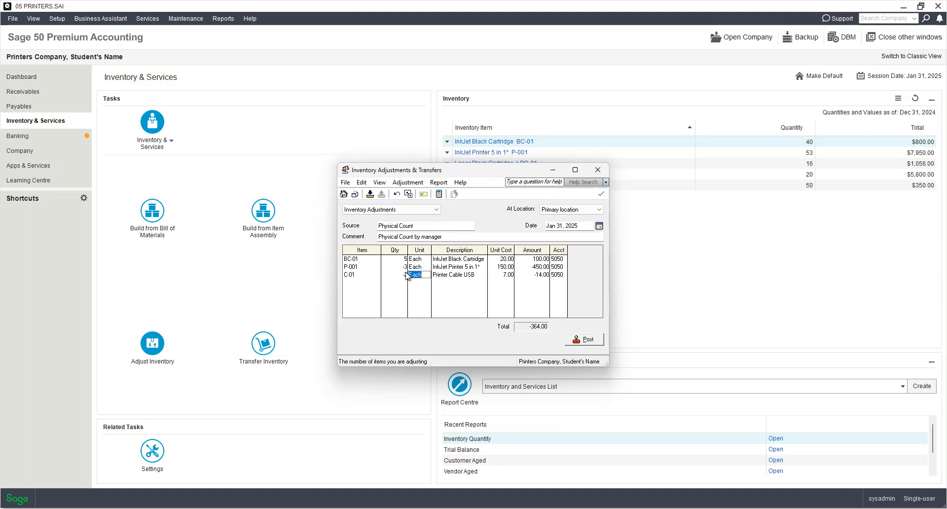
- Display the Inventory Adjustments Journal Entry for the unposted adjustment, review its debits and credits, and close it
{"action": "left_click", "coordinate": [409, 183]}
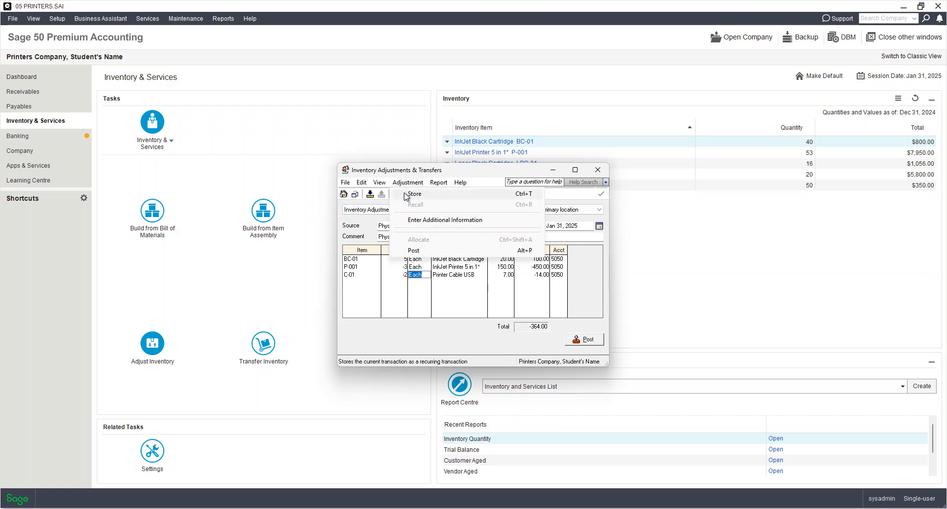
{"action": "mouse_move", "coordinate": [432, 188]}
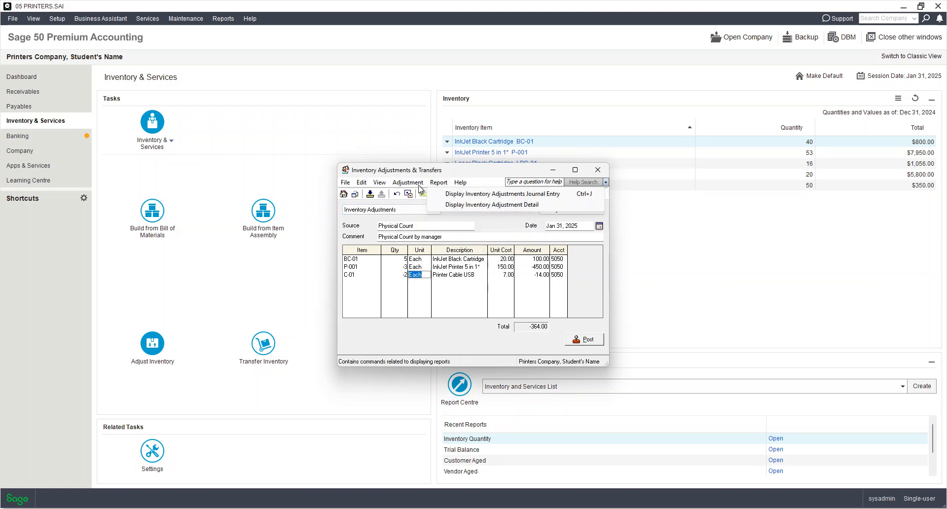
{"action": "left_click", "coordinate": [473, 197]}
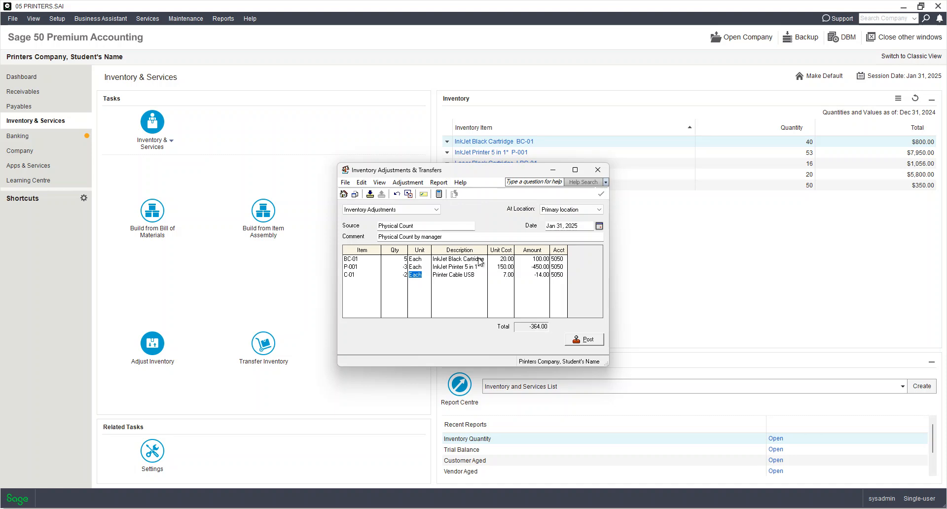
{"action": "key", "text": "ctrl+j"}
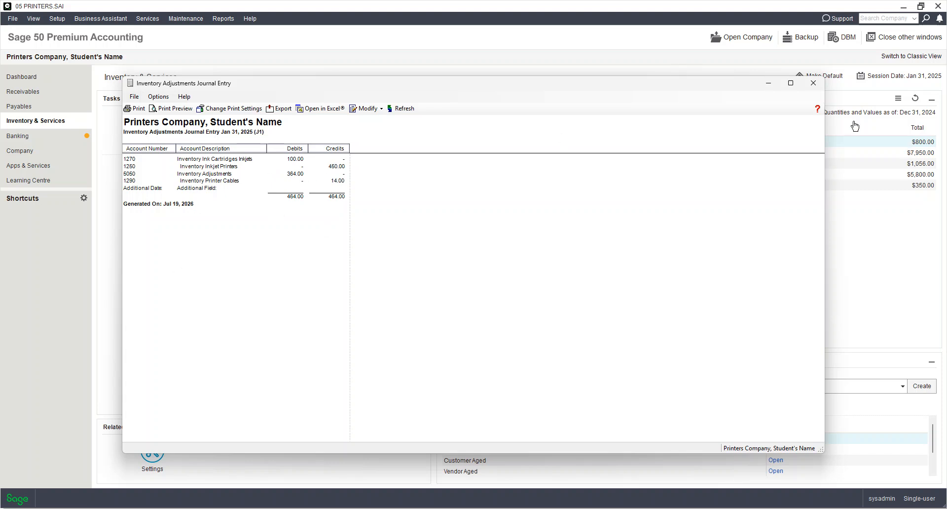
{"action": "left_click", "coordinate": [813, 82]}
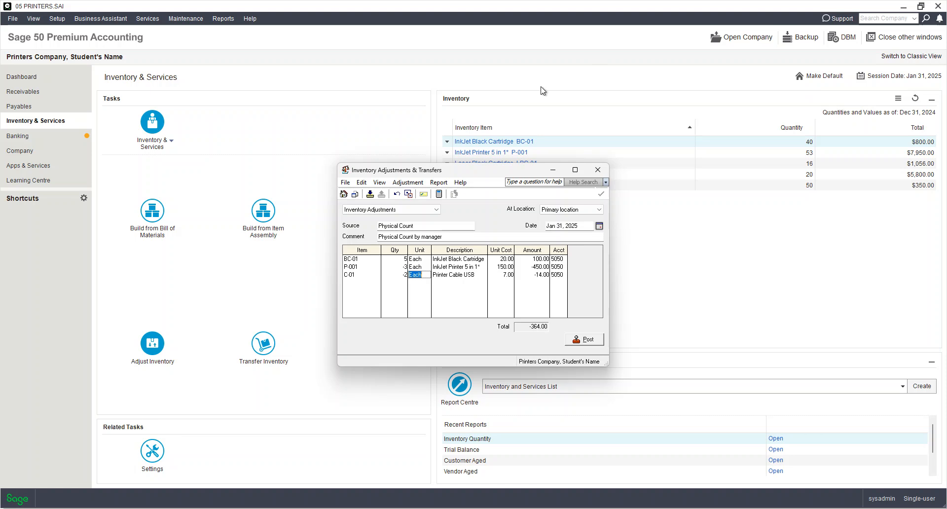
- Post the inventory adjustment and close the Inventory Adjustments & Transfers window
{"action": "left_click", "coordinate": [586, 339]}
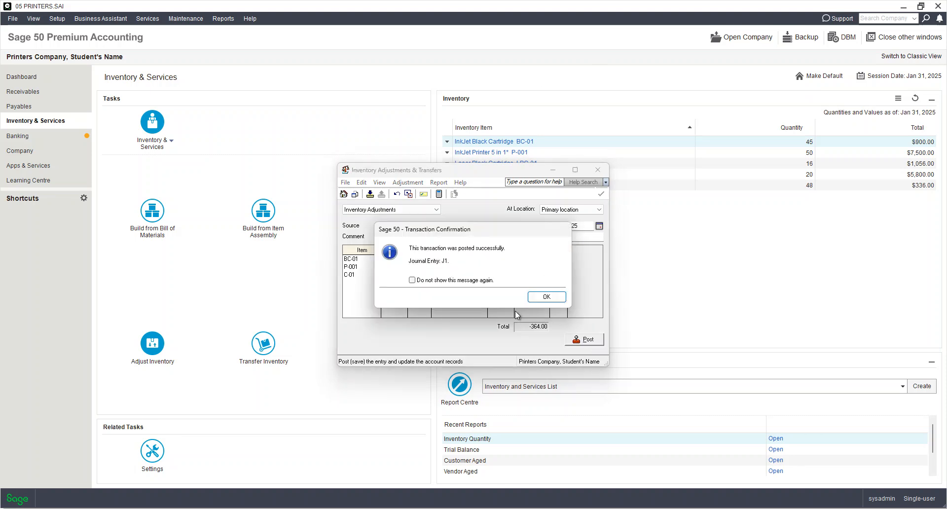
{"action": "left_click", "coordinate": [545, 300]}
{"action": "left_click", "coordinate": [598, 170]}
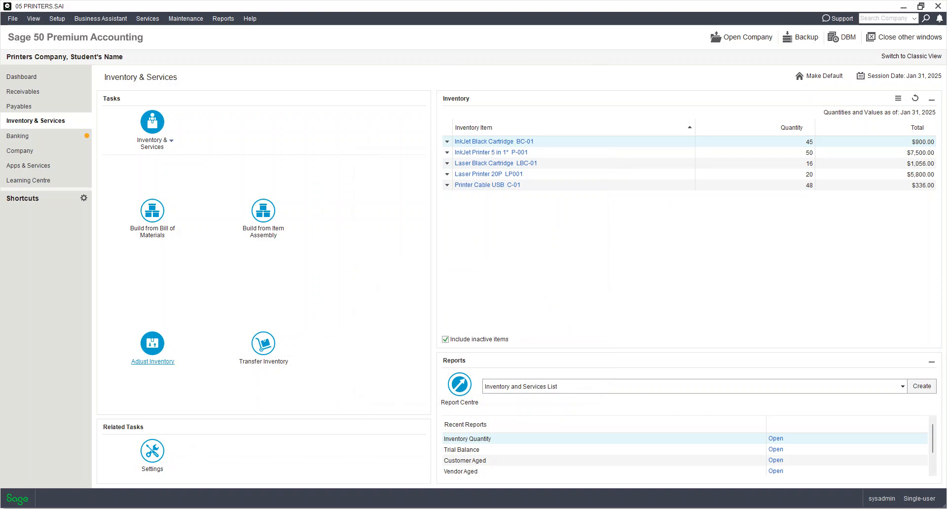
- Switch to the textbook PDF and read the remaining steps of Exercise 5-20 and the section on correcting inventory errors
{"action": "left_click", "coordinate": [678, 508]}
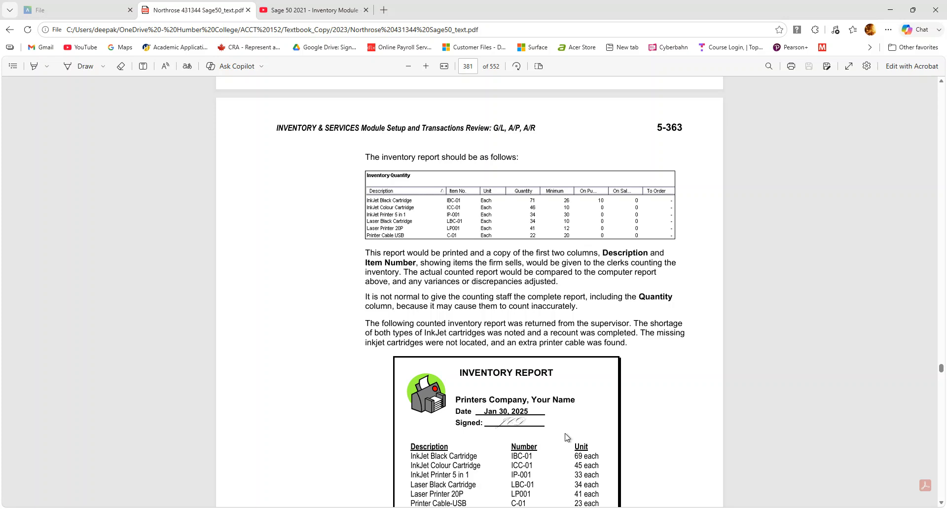
{"action": "scroll", "coordinate": [571, 419], "scroll_direction": "down", "scroll_amount": 5}
{"action": "scroll", "coordinate": [571, 419], "scroll_direction": "down", "scroll_amount": 8}
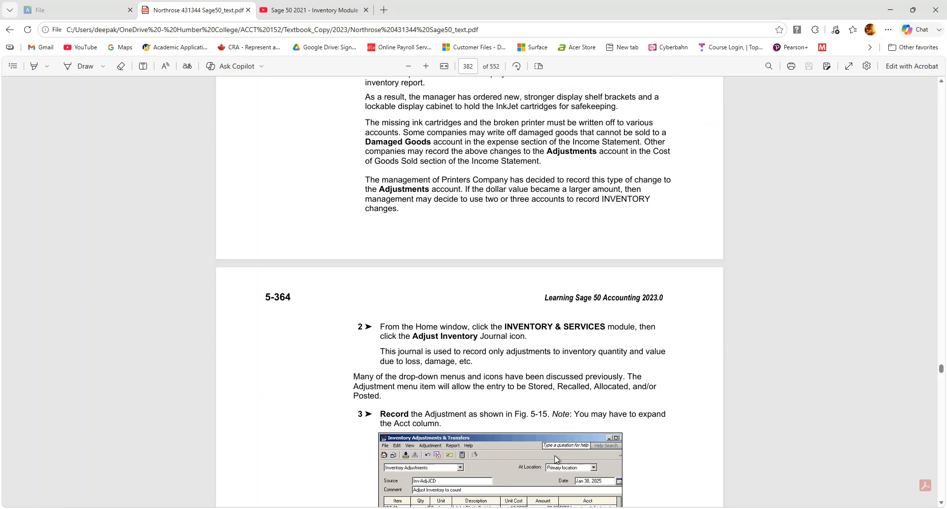
{"action": "scroll", "coordinate": [559, 458], "scroll_direction": "down", "scroll_amount": 7}
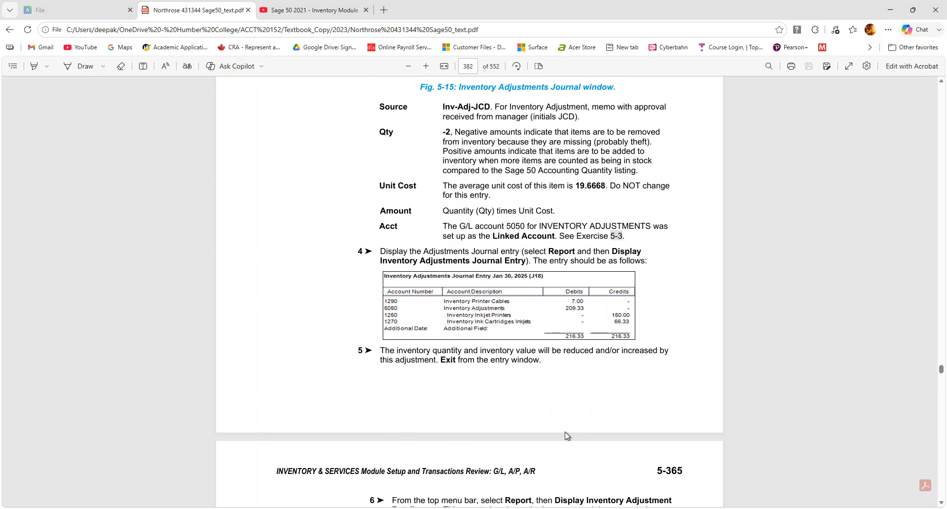
{"action": "scroll", "coordinate": [566, 436], "scroll_direction": "down", "scroll_amount": 6}
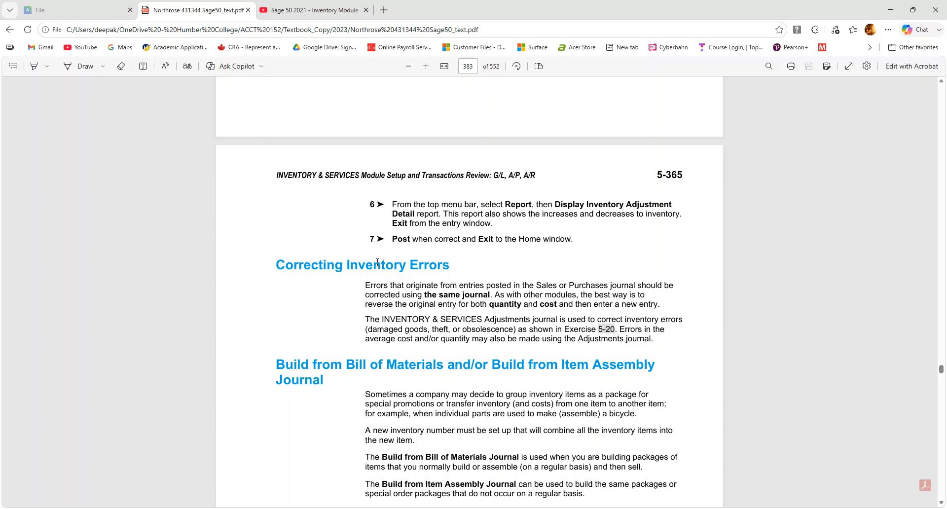
- Read Exercise 5-21 on the Build from Bill of Materials Journal, including the InkJet Package Deal item's setup details
{"action": "scroll", "coordinate": [448, 330], "scroll_direction": "down", "scroll_amount": 8}
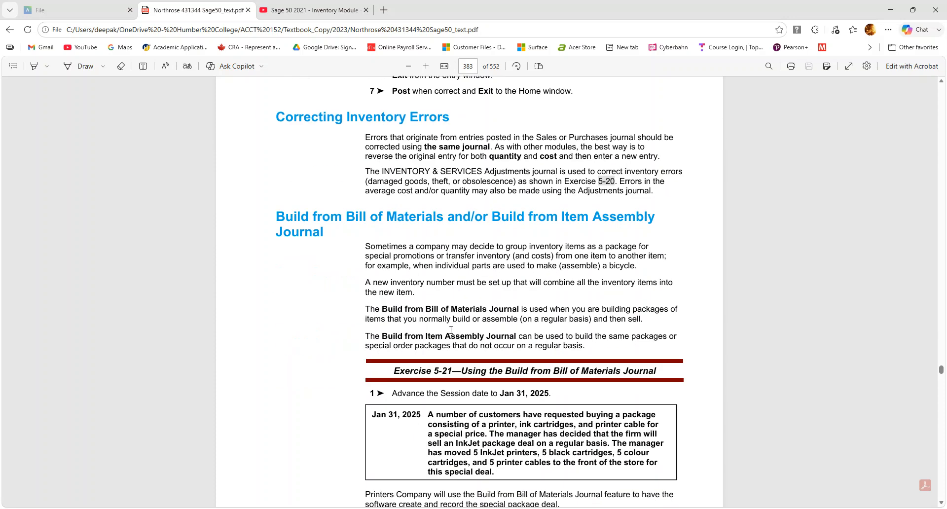
{"action": "scroll", "coordinate": [447, 325], "scroll_direction": "down", "scroll_amount": 3}
{"action": "scroll", "coordinate": [434, 325], "scroll_direction": "up", "scroll_amount": 12}
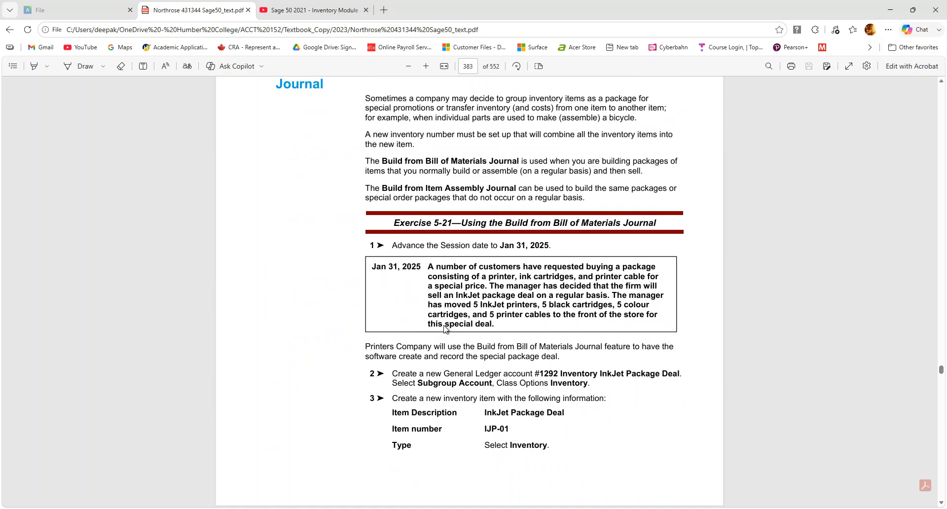
{"action": "scroll", "coordinate": [422, 325], "scroll_direction": "down", "scroll_amount": 4}
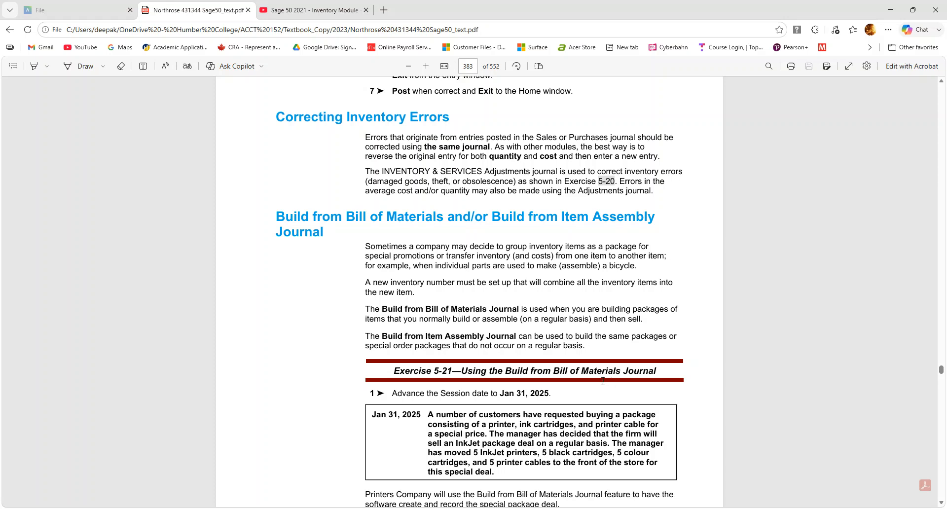
{"action": "scroll", "coordinate": [603, 381], "scroll_direction": "down", "scroll_amount": 3}
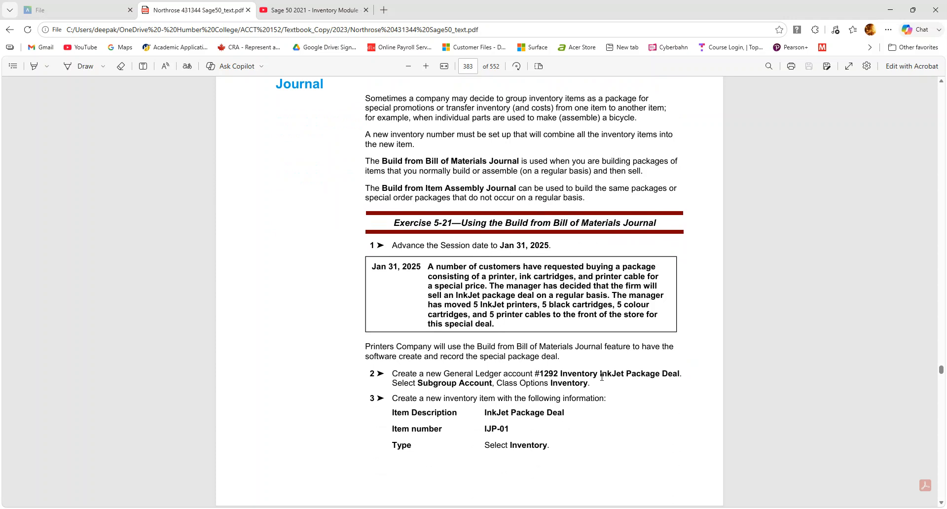
{"action": "scroll", "coordinate": [540, 368], "scroll_direction": "down", "scroll_amount": 2}
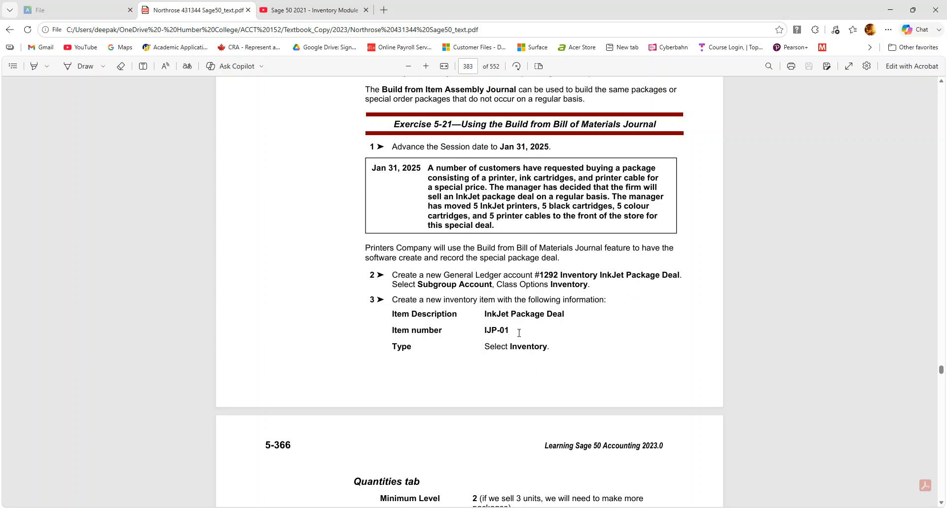
{"action": "scroll", "coordinate": [512, 335], "scroll_direction": "down", "scroll_amount": 2}
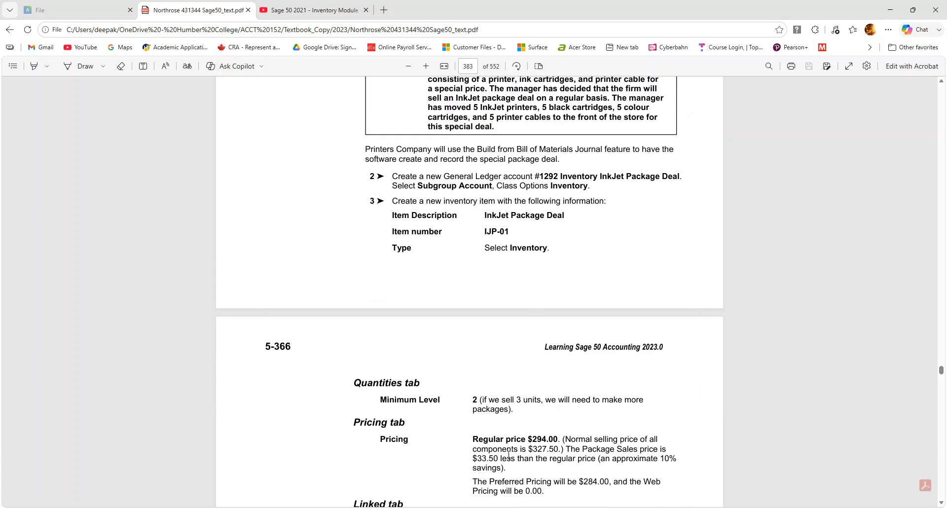
{"action": "scroll", "coordinate": [494, 430], "scroll_direction": "down", "scroll_amount": 6}
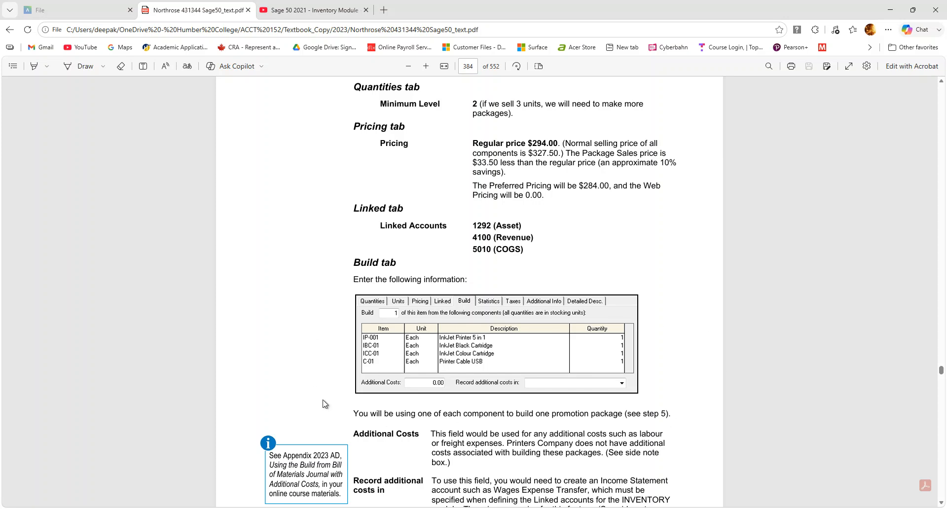
{"action": "scroll", "coordinate": [483, 422], "scroll_direction": "down", "scroll_amount": 5}
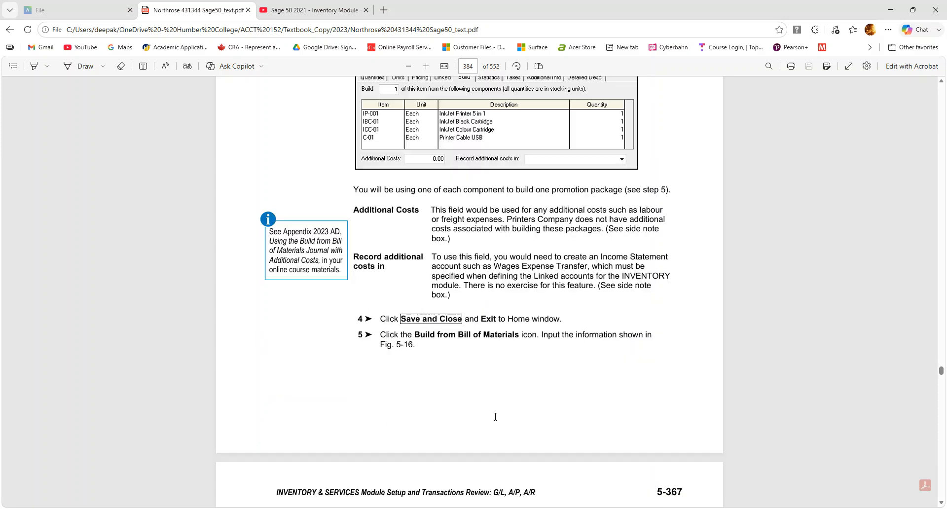
- Skim the textbook from Fig. 5-16 through the Build from Item Assembly Journal section to Exercise 5-22 on inventory reports
{"action": "scroll", "coordinate": [514, 274], "scroll_direction": "down", "scroll_amount": 6}
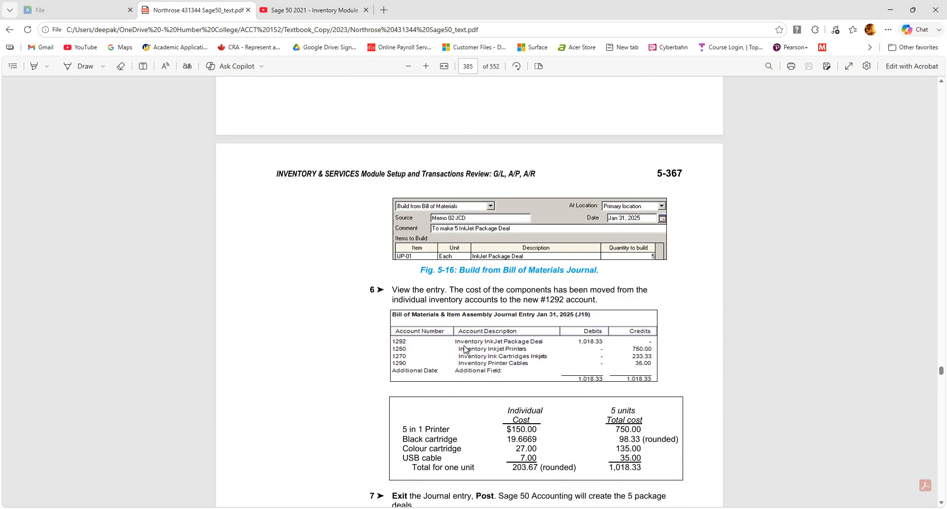
{"action": "scroll", "coordinate": [465, 350], "scroll_direction": "up", "scroll_amount": 1}
{"action": "scroll", "coordinate": [465, 350], "scroll_direction": "up", "scroll_amount": 15}
{"action": "scroll", "coordinate": [464, 350], "scroll_direction": "down", "scroll_amount": 10}
{"action": "scroll", "coordinate": [466, 350], "scroll_direction": "down", "scroll_amount": 16}
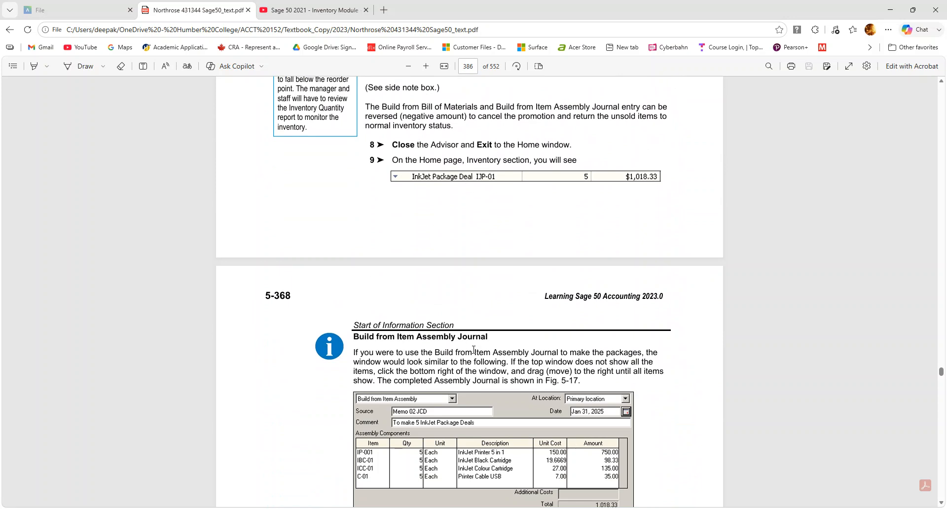
{"action": "scroll", "coordinate": [473, 349], "scroll_direction": "down", "scroll_amount": 17}
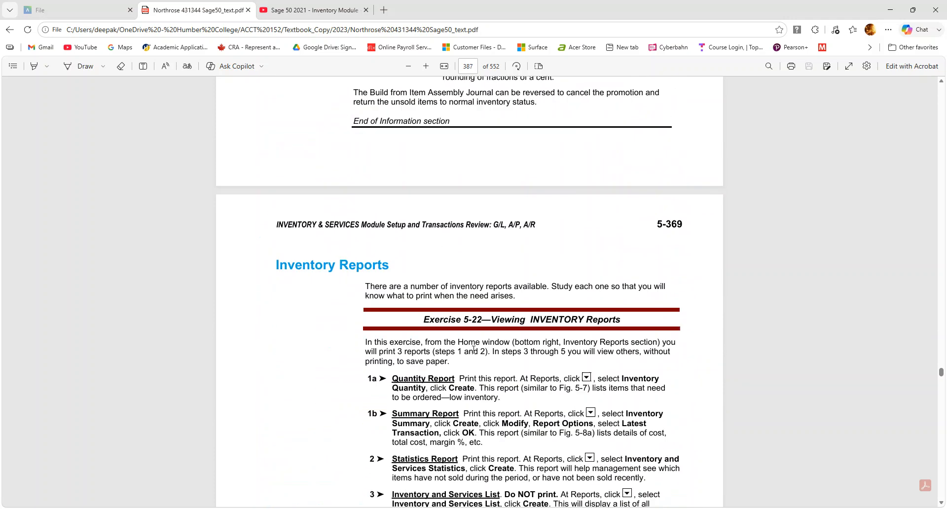
{"action": "scroll", "coordinate": [475, 350], "scroll_direction": "up", "scroll_amount": 20}
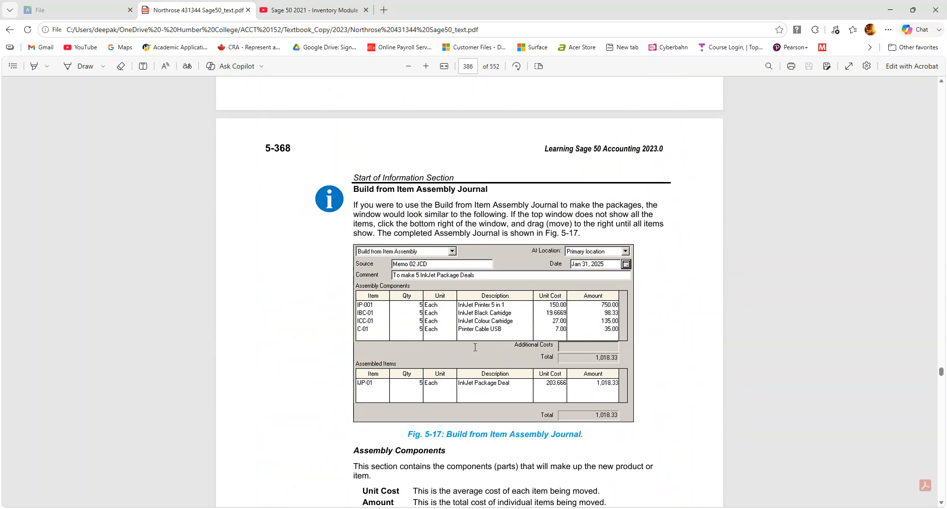
{"action": "scroll", "coordinate": [474, 348], "scroll_direction": "up", "scroll_amount": 8}
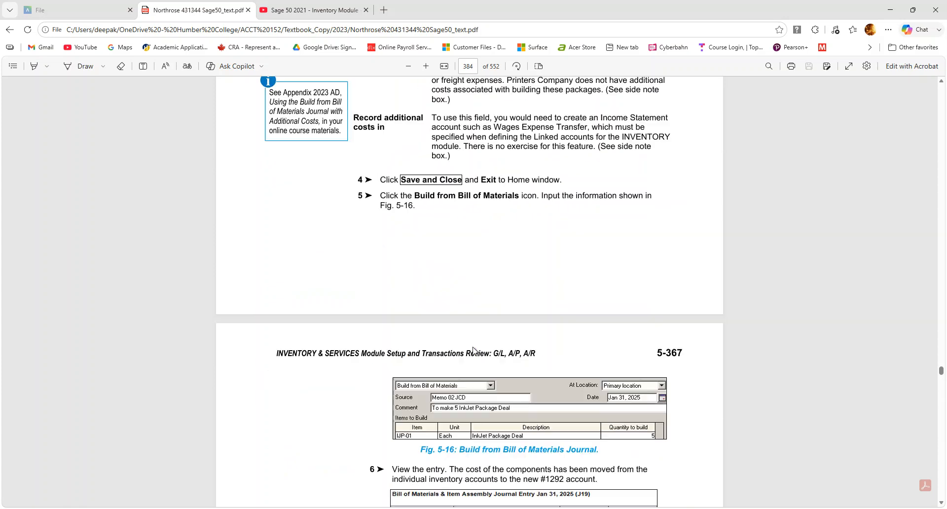
- Review Exercise 5-21's instructions for creating account 1292 and item IJP-01, including its quantities, pricing, linked accounts and build components
{"action": "scroll", "coordinate": [474, 350], "scroll_direction": "up", "scroll_amount": 5}
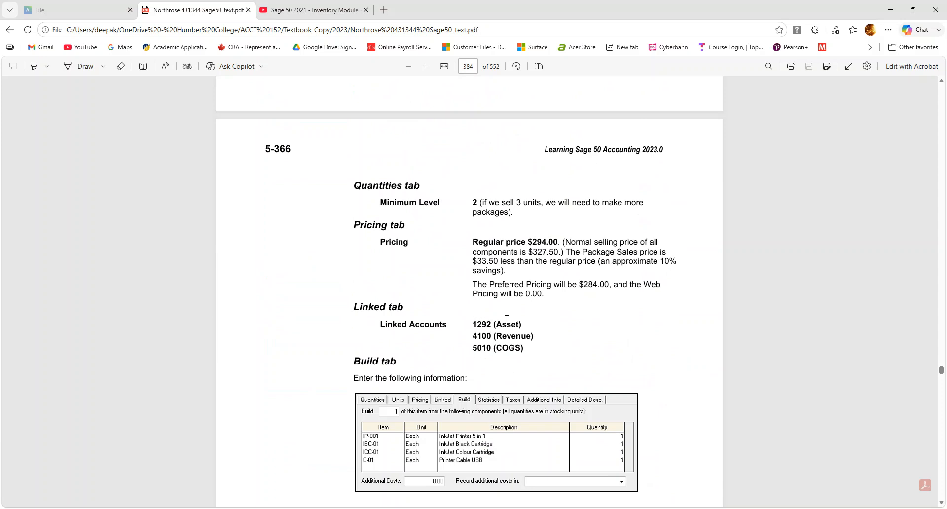
{"action": "scroll", "coordinate": [462, 371], "scroll_direction": "up", "scroll_amount": 7}
{"action": "scroll", "coordinate": [519, 301], "scroll_direction": "down", "scroll_amount": 6}
{"action": "scroll", "coordinate": [515, 301], "scroll_direction": "up", "scroll_amount": 6}
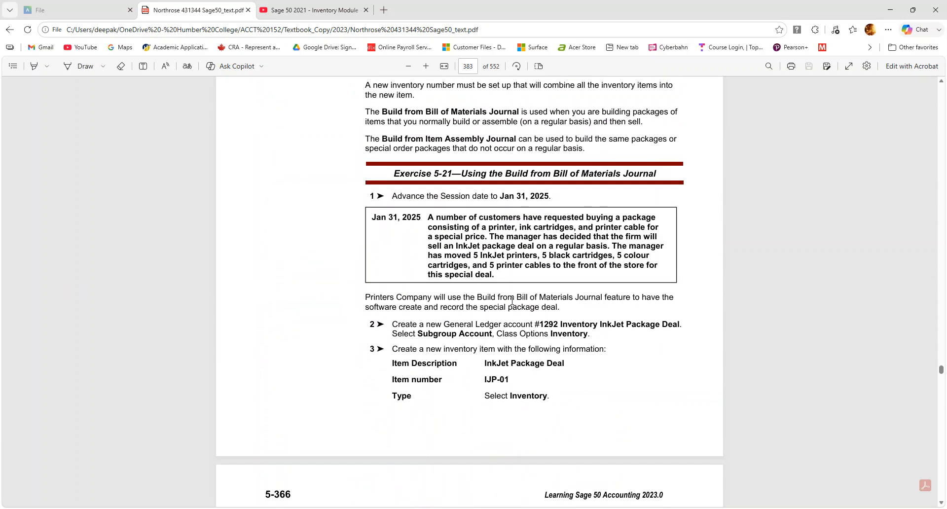
{"action": "scroll", "coordinate": [509, 302], "scroll_direction": "down", "scroll_amount": 3}
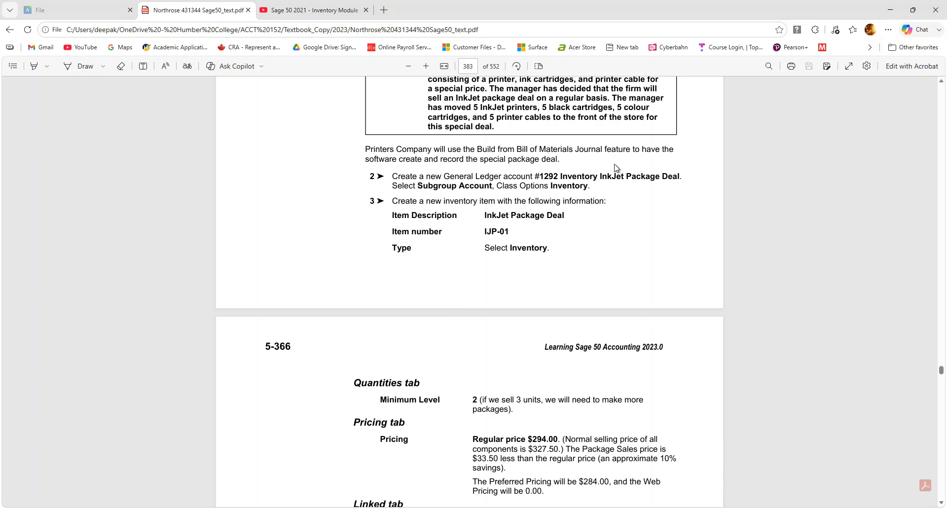
{"action": "scroll", "coordinate": [577, 218], "scroll_direction": "down", "scroll_amount": 4}
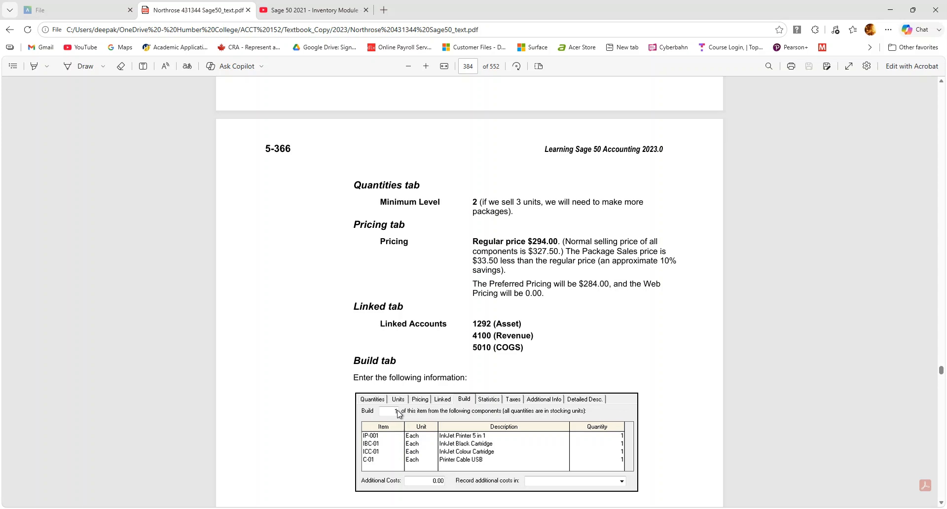
{"action": "scroll", "coordinate": [400, 413], "scroll_direction": "down", "scroll_amount": 2}
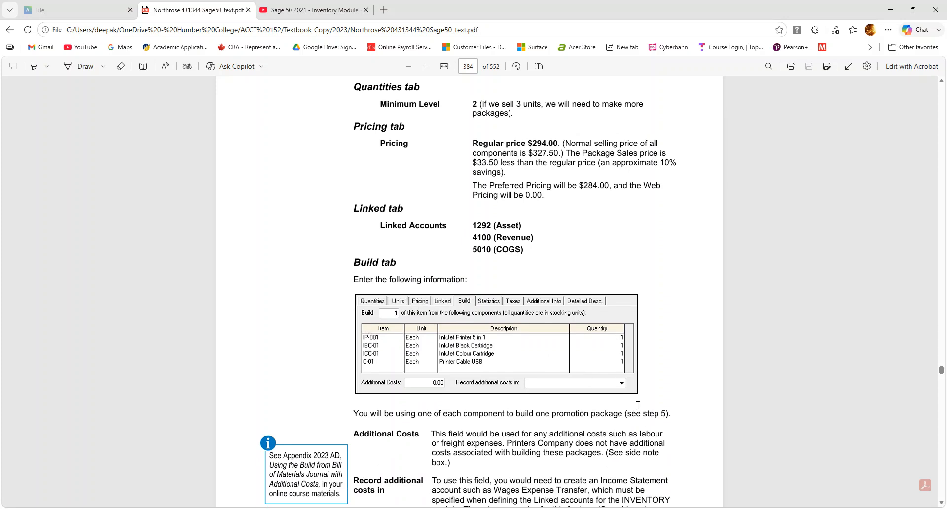
{"action": "scroll", "coordinate": [635, 406], "scroll_direction": "down", "scroll_amount": 2}
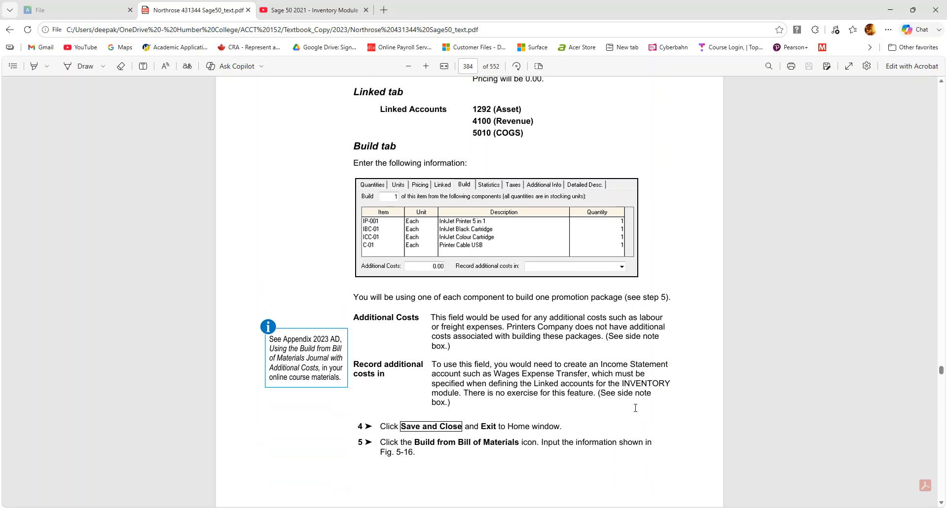
{"action": "scroll", "coordinate": [537, 209], "scroll_direction": "down", "scroll_amount": 4}
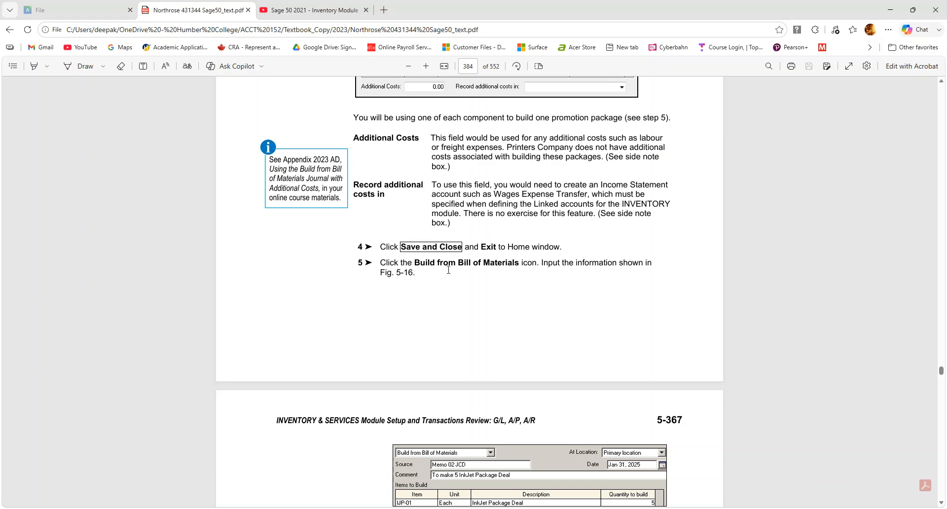
- Read the Build from Bill of Materials Journal steps, comparing the Fig. 5-16 entry and component cost table with the item's build setup
{"action": "scroll", "coordinate": [518, 274], "scroll_direction": "down", "scroll_amount": 1}
{"action": "scroll", "coordinate": [524, 277], "scroll_direction": "down", "scroll_amount": 3}
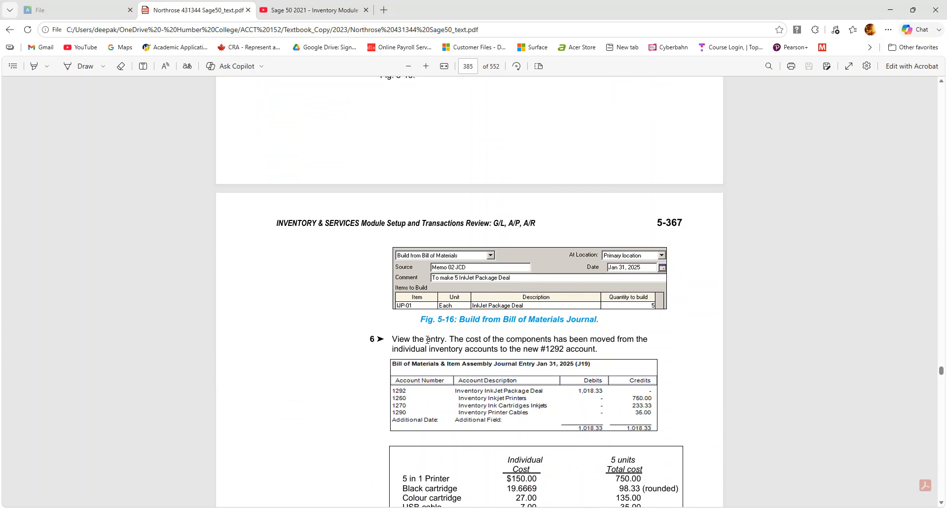
{"action": "scroll", "coordinate": [611, 446], "scroll_direction": "down", "scroll_amount": 2}
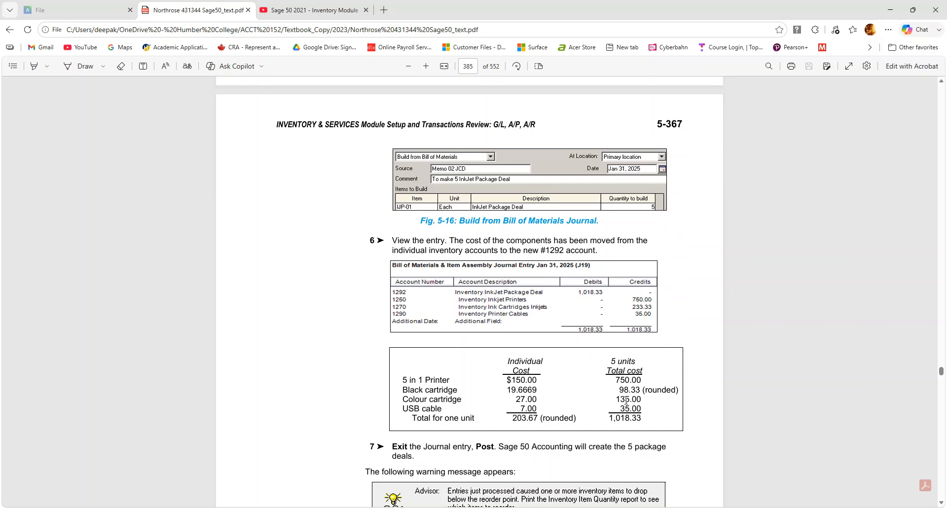
{"action": "scroll", "coordinate": [625, 400], "scroll_direction": "up", "scroll_amount": 10}
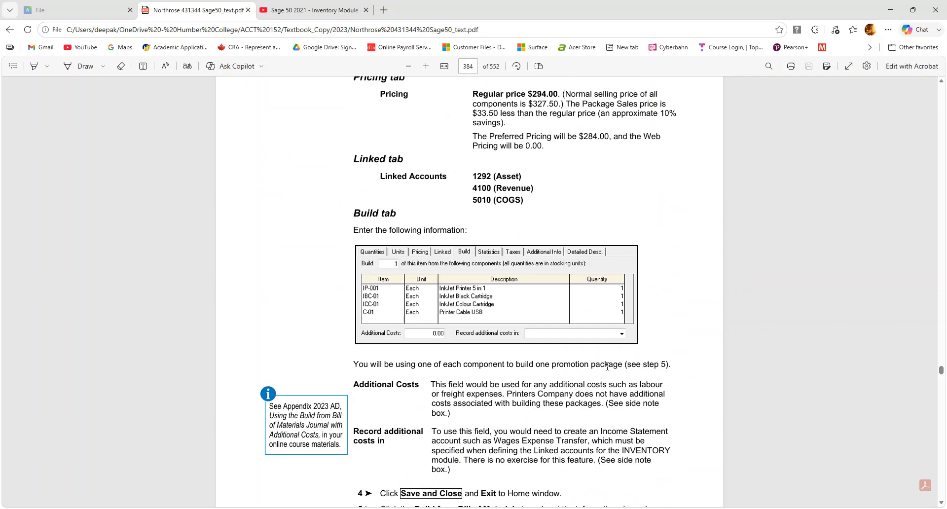
{"action": "scroll", "coordinate": [428, 255], "scroll_direction": "down", "scroll_amount": 2}
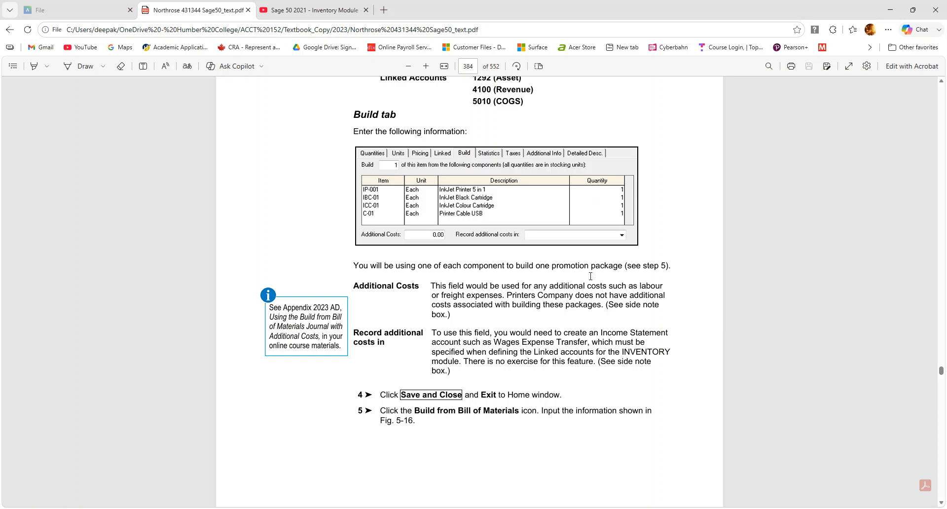
{"action": "scroll", "coordinate": [590, 277], "scroll_direction": "down", "scroll_amount": 6}
{"action": "scroll", "coordinate": [565, 296], "scroll_direction": "down", "scroll_amount": 6}
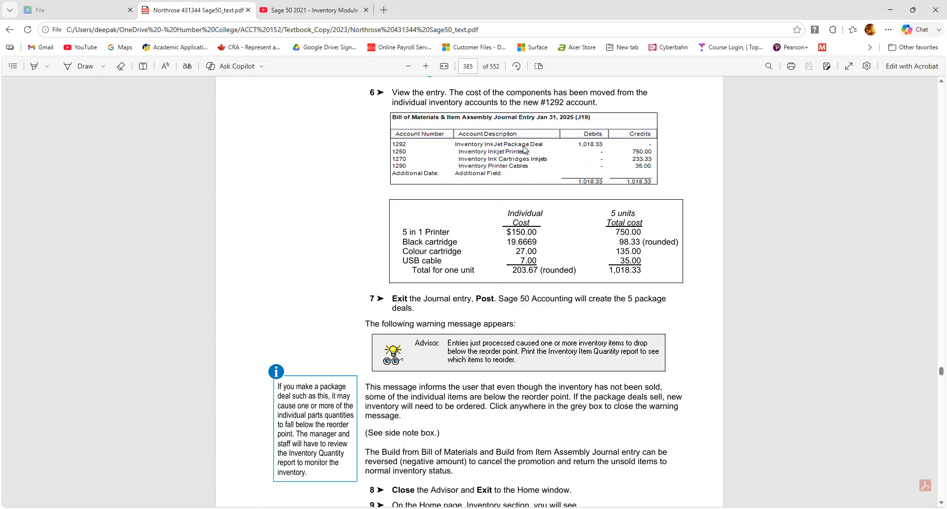
- Read the information section on the Build from Item Assembly Journal, including Fig. 5-17 and its assembly components and assembled items
{"action": "scroll", "coordinate": [508, 170], "scroll_direction": "down", "scroll_amount": 10}
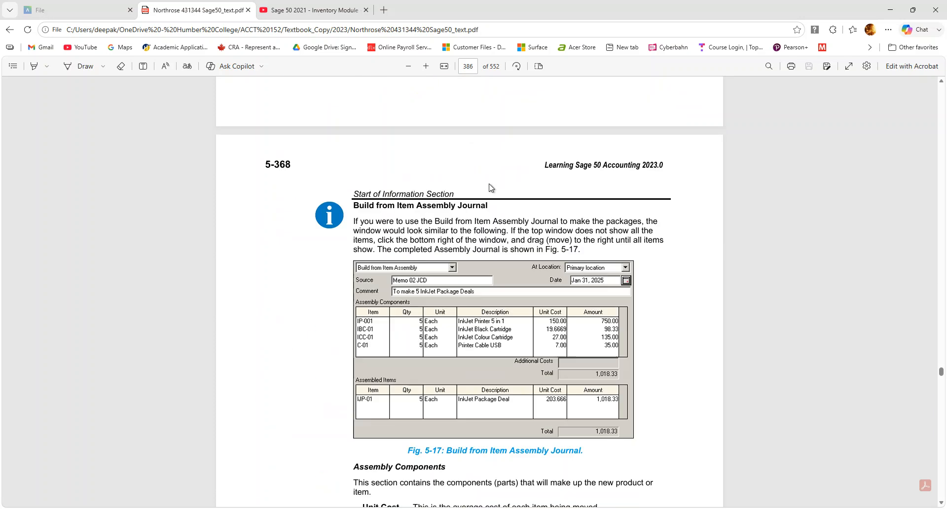
{"action": "scroll", "coordinate": [559, 202], "scroll_direction": "down", "scroll_amount": 5}
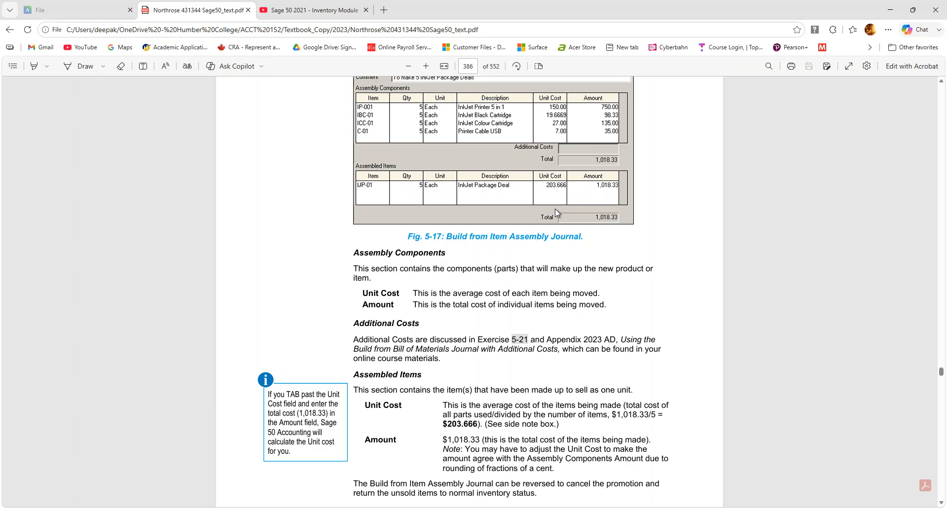
{"action": "scroll", "coordinate": [533, 225], "scroll_direction": "down", "scroll_amount": 8}
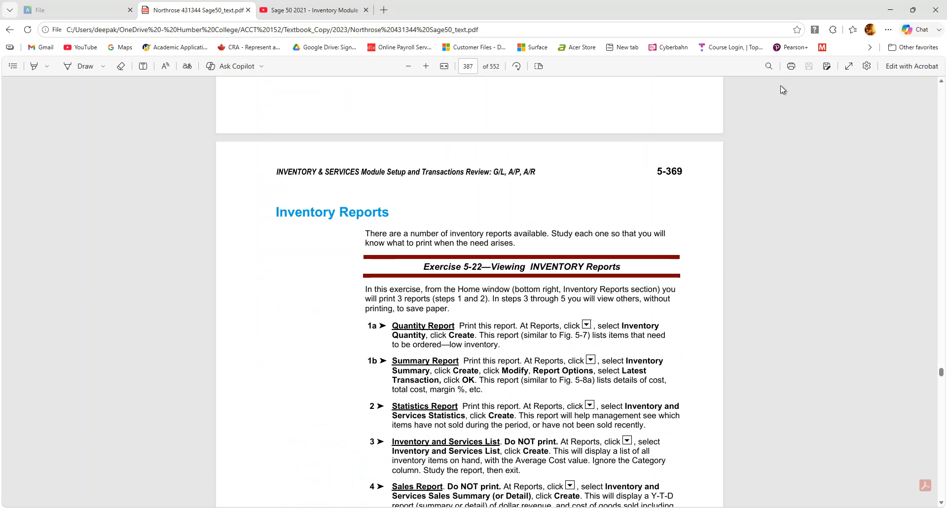
{"action": "scroll", "coordinate": [695, 230], "scroll_direction": "up", "scroll_amount": 8}
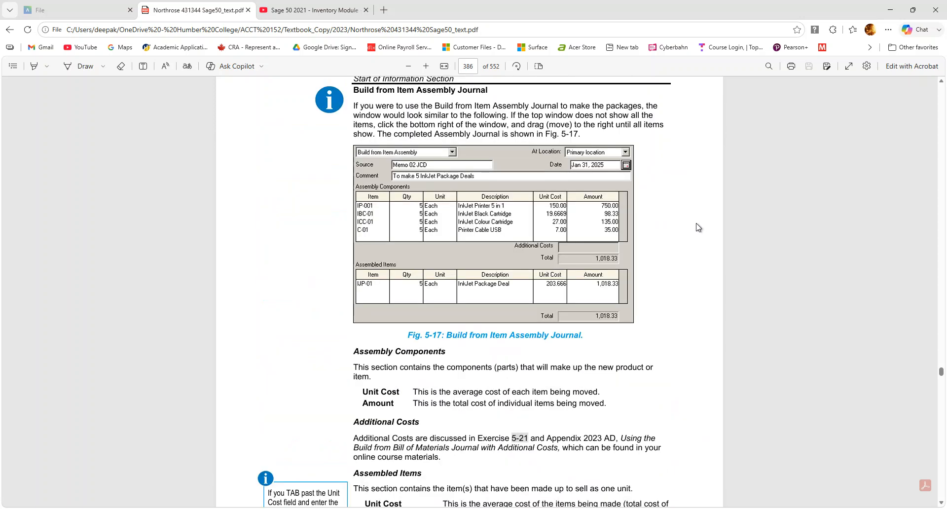
{"action": "scroll", "coordinate": [699, 227], "scroll_direction": "down", "scroll_amount": 8}
{"action": "scroll", "coordinate": [723, 310], "scroll_direction": "up", "scroll_amount": 8}
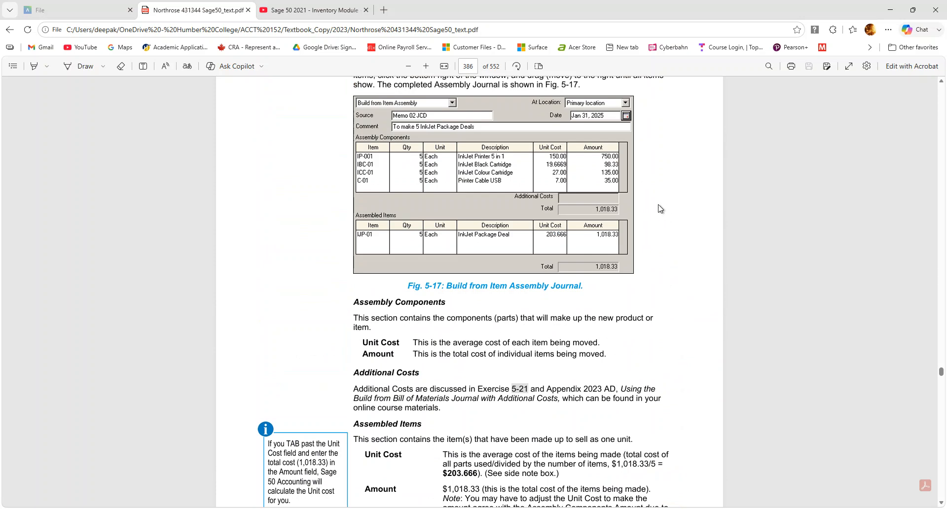
- Go back over the bill of materials journal entry and the introduction to building packages at the start of Exercise 5-21
{"action": "scroll", "coordinate": [683, 230], "scroll_direction": "up", "scroll_amount": 8}
{"action": "scroll", "coordinate": [686, 225], "scroll_direction": "up", "scroll_amount": 8}
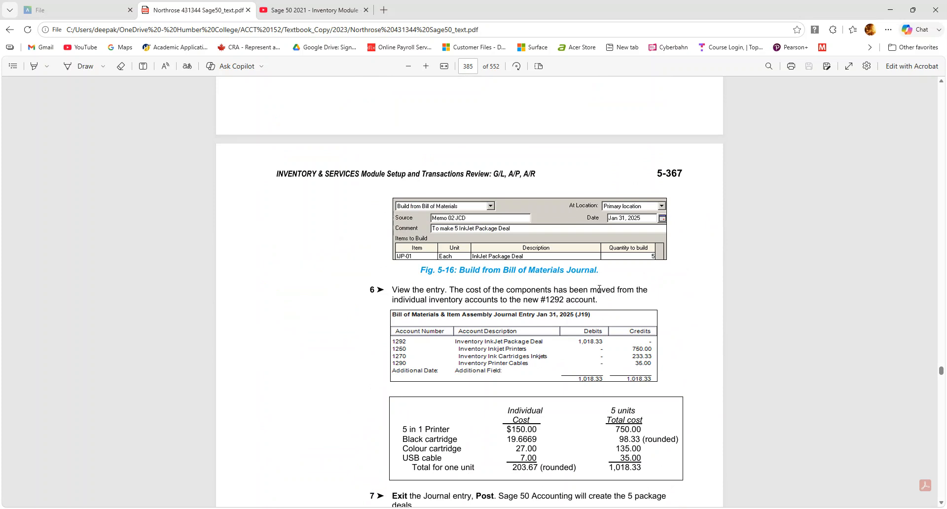
{"action": "scroll", "coordinate": [598, 290], "scroll_direction": "down", "scroll_amount": 1}
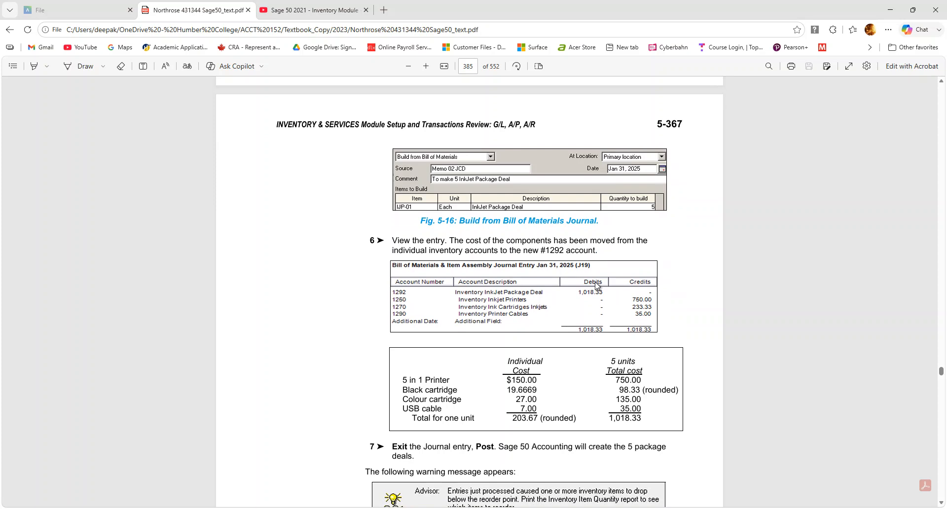
{"action": "scroll", "coordinate": [594, 284], "scroll_direction": "up", "scroll_amount": 3}
{"action": "scroll", "coordinate": [594, 285], "scroll_direction": "up", "scroll_amount": 14}
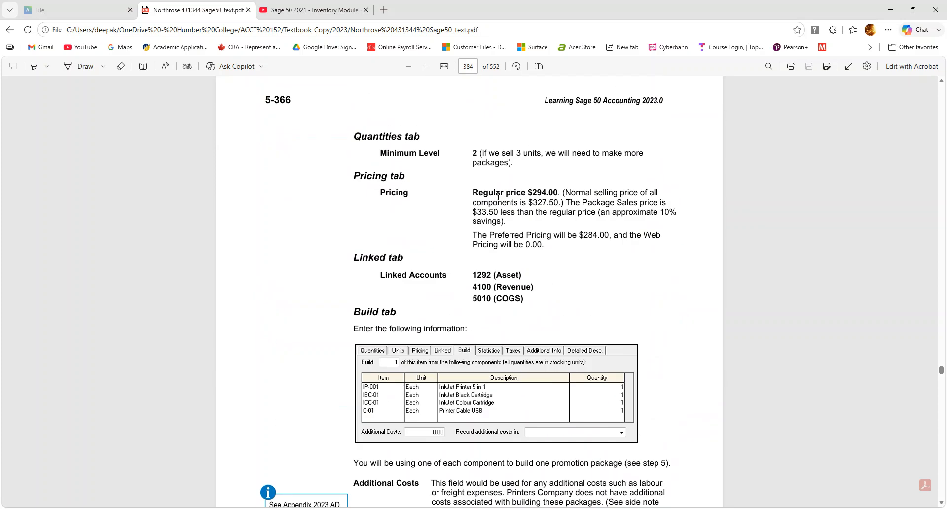
{"action": "scroll", "coordinate": [469, 202], "scroll_direction": "up", "scroll_amount": 7}
{"action": "scroll", "coordinate": [470, 204], "scroll_direction": "up", "scroll_amount": 1}
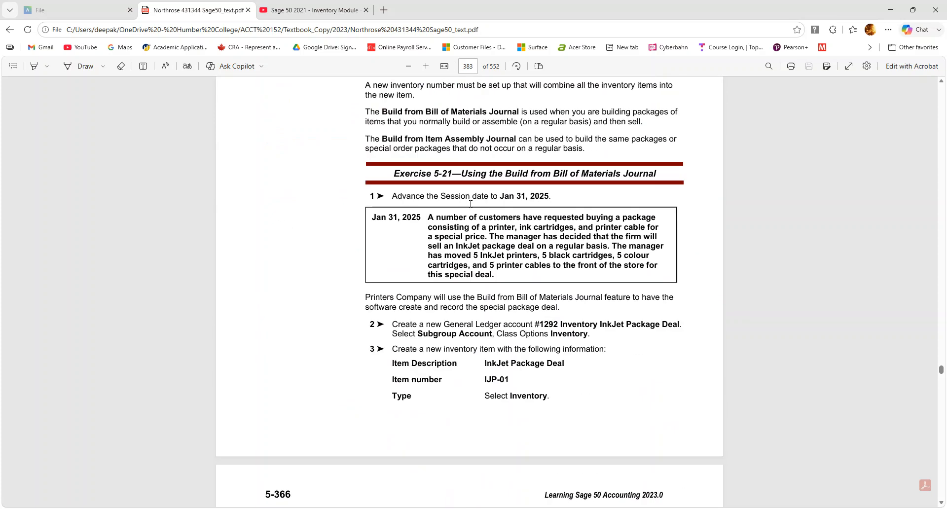
{"action": "scroll", "coordinate": [470, 204], "scroll_direction": "up", "scroll_amount": 4}
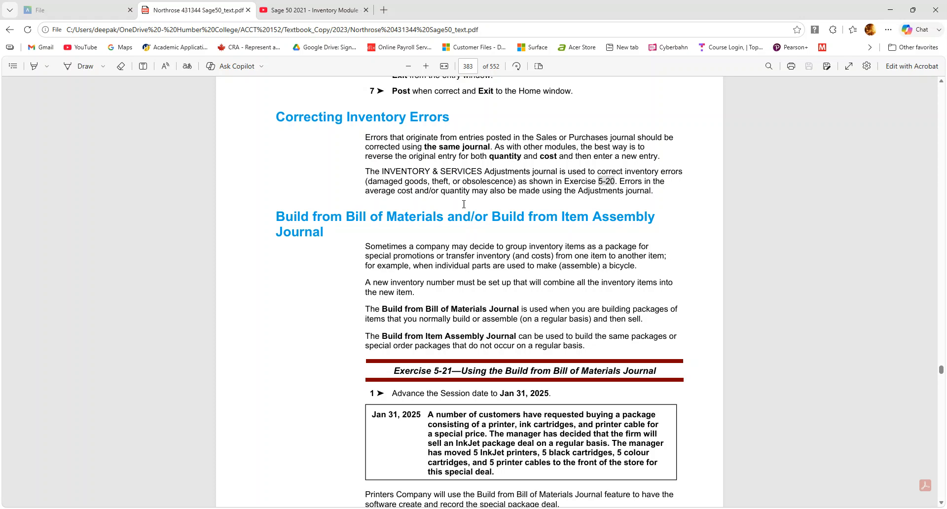
- Skim other textbook chapters, including the Chapter 9 banking reconciliation summary and the Chapter 2B credit card sale exercise
{"action": "scroll", "coordinate": [463, 202], "scroll_direction": "down", "scroll_amount": 15}
{"action": "scroll", "coordinate": [498, 239], "scroll_direction": "down", "scroll_amount": 10}
{"action": "left_click_drag", "start_coordinate": [942, 377], "coordinate": [943, 484]}
{"action": "scroll", "coordinate": [901, 443], "scroll_direction": "down", "scroll_amount": 15}
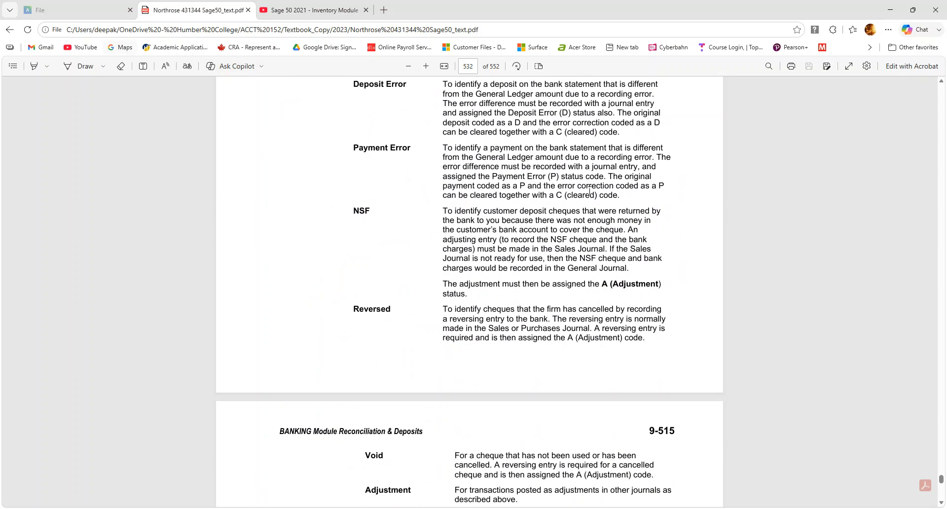
{"action": "scroll", "coordinate": [829, 441], "scroll_direction": "down", "scroll_amount": 10}
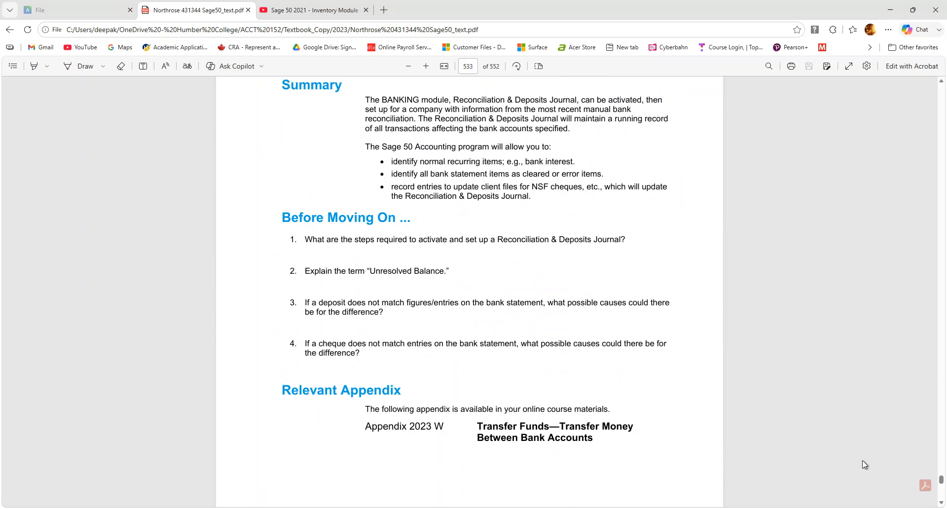
{"action": "scroll", "coordinate": [868, 461], "scroll_direction": "down", "scroll_amount": 1}
{"action": "left_click_drag", "start_coordinate": [940, 479], "coordinate": [921, 202]}
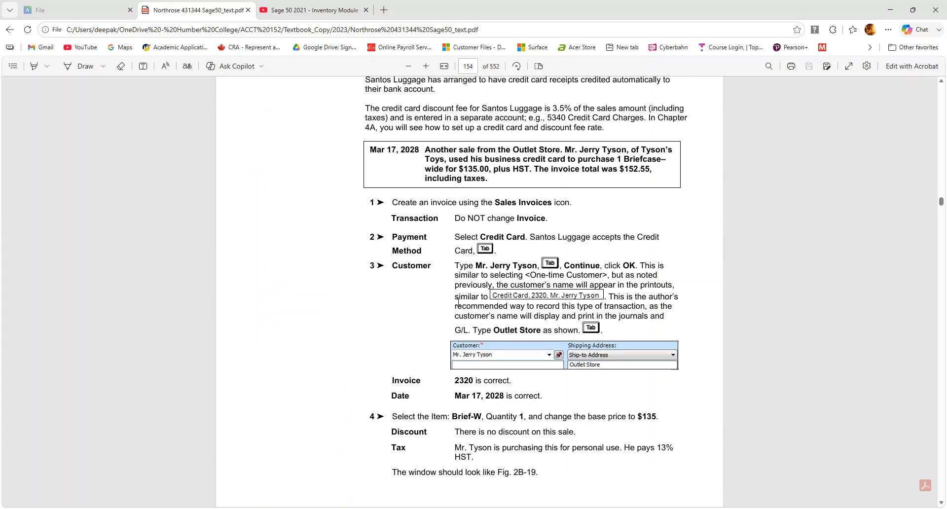
{"action": "scroll", "coordinate": [458, 300], "scroll_direction": "down", "scroll_amount": 5}
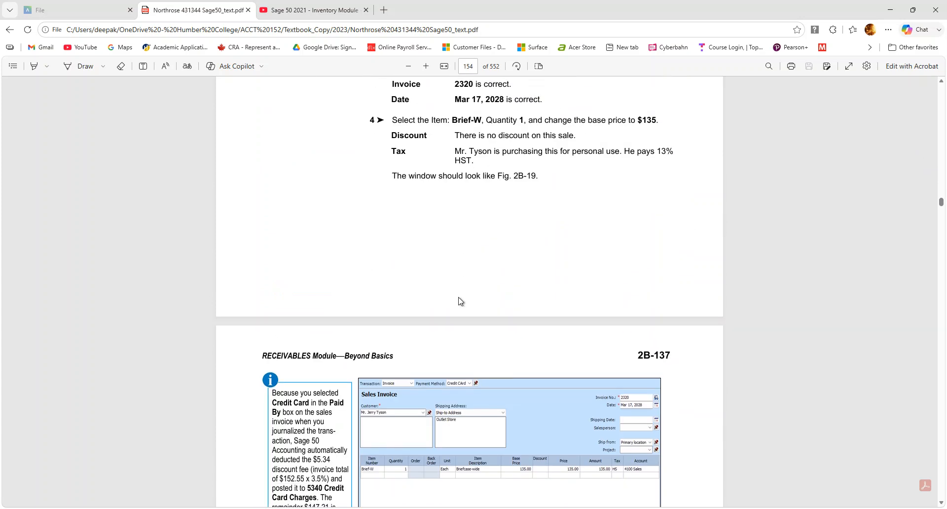
{"action": "scroll", "coordinate": [458, 301], "scroll_direction": "down", "scroll_amount": 5}
- Check the Sage 50 Inventory & Services home window and review textbook Exercise 5-15 on recording an inventory payment with cash discount
{"action": "left_click_drag", "start_coordinate": [941, 202], "coordinate": [945, 367]}
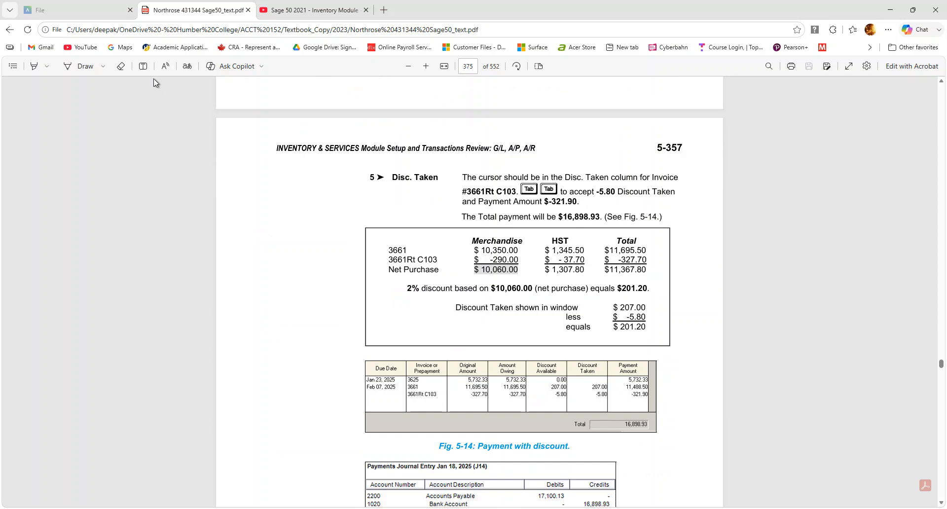
{"action": "scroll", "coordinate": [468, 296], "scroll_direction": "down", "scroll_amount": 8}
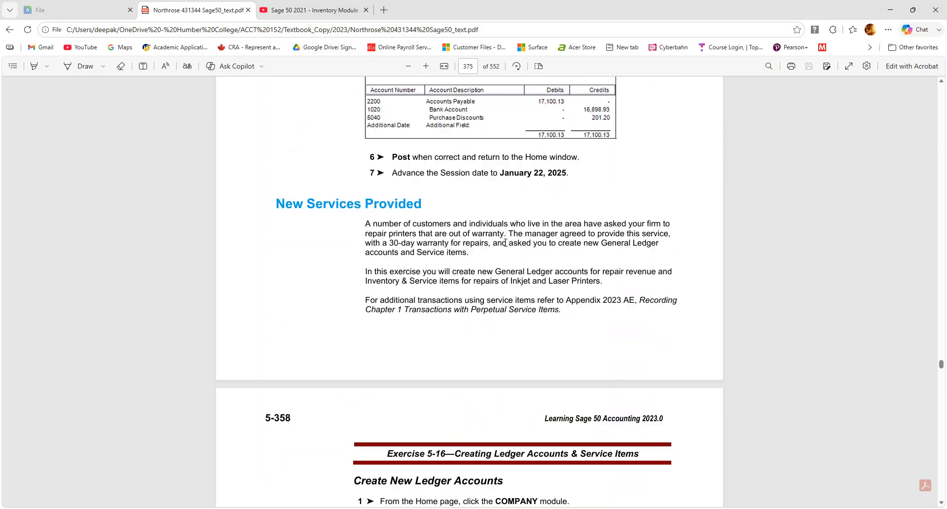
{"action": "mouse_move", "coordinate": [702, 507]}
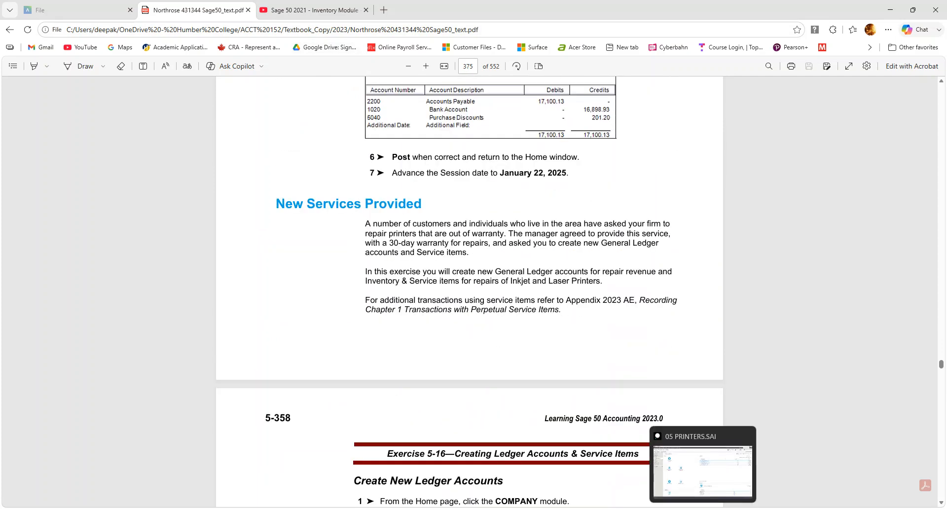
{"action": "left_click", "coordinate": [696, 480]}
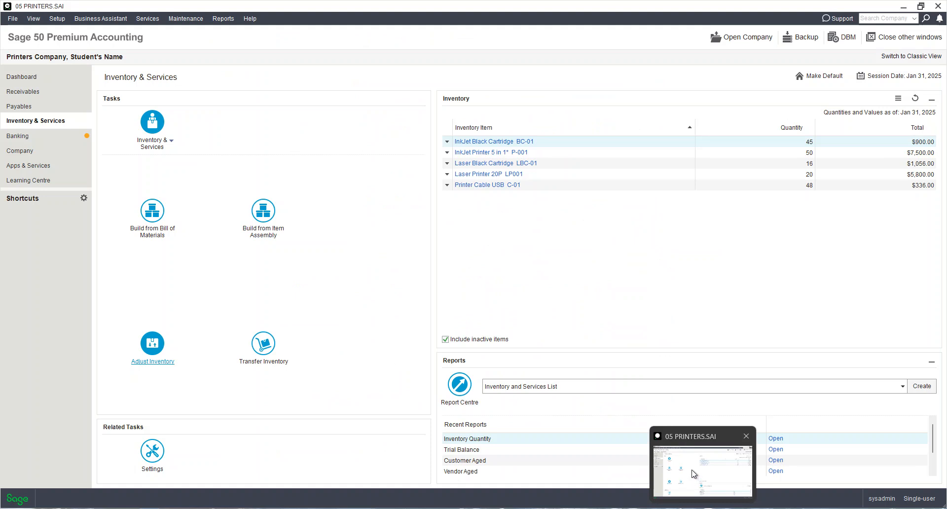
{"action": "left_click", "coordinate": [692, 473]}
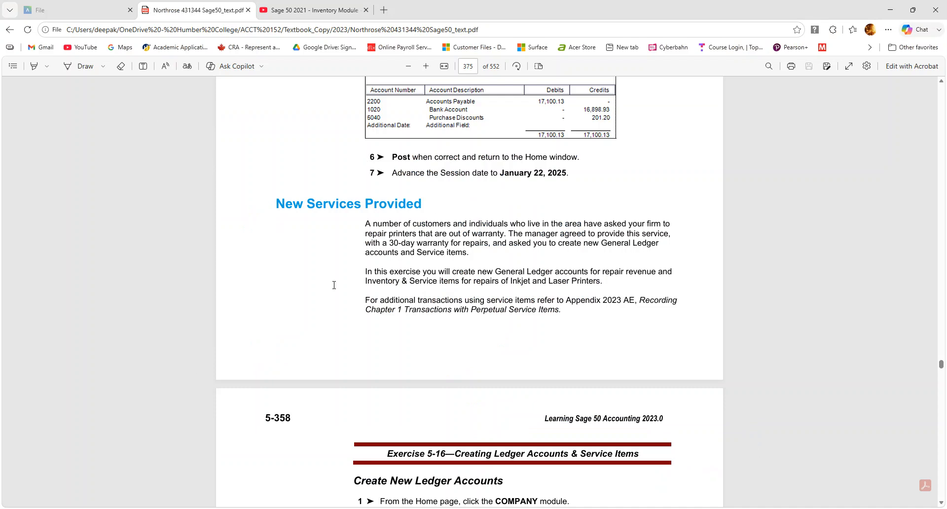
{"action": "scroll", "coordinate": [389, 390], "scroll_direction": "up", "scroll_amount": 5}
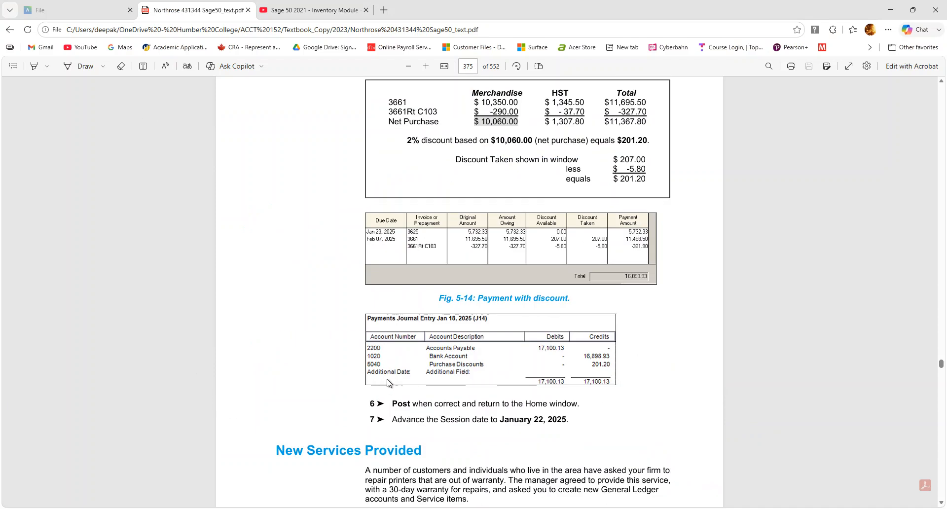
{"action": "scroll", "coordinate": [385, 346], "scroll_direction": "up", "scroll_amount": 4}
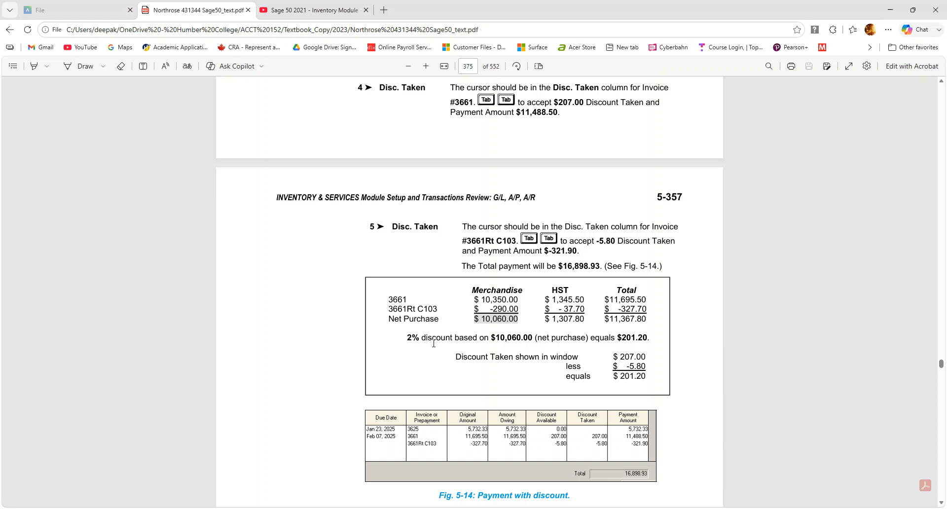
{"action": "scroll", "coordinate": [433, 343], "scroll_direction": "up", "scroll_amount": 7}
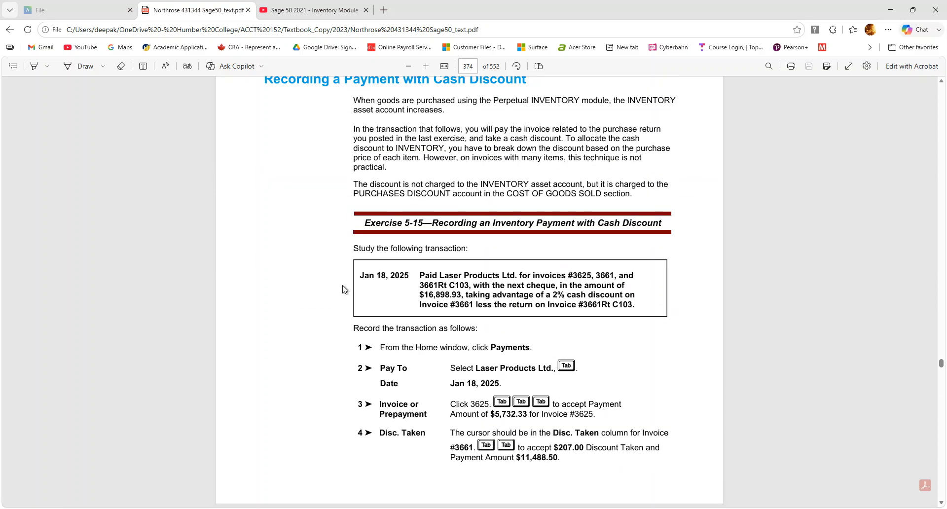